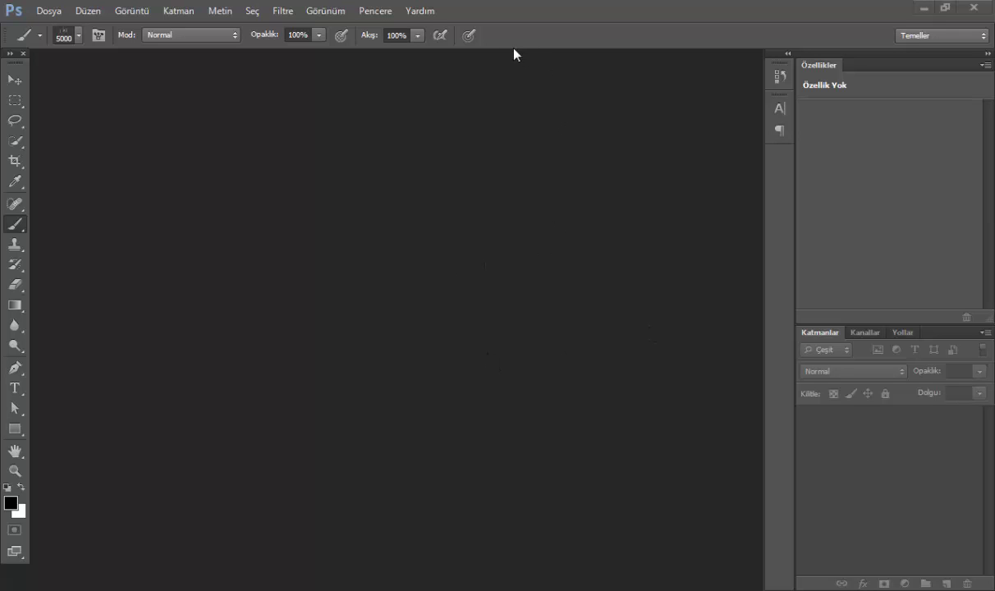
Step: Create a new document named 'fly' using the international A4 paper preset (210 × 297 mm, 300 ppi)
{"action": "left_click", "coordinate": [48, 11]}
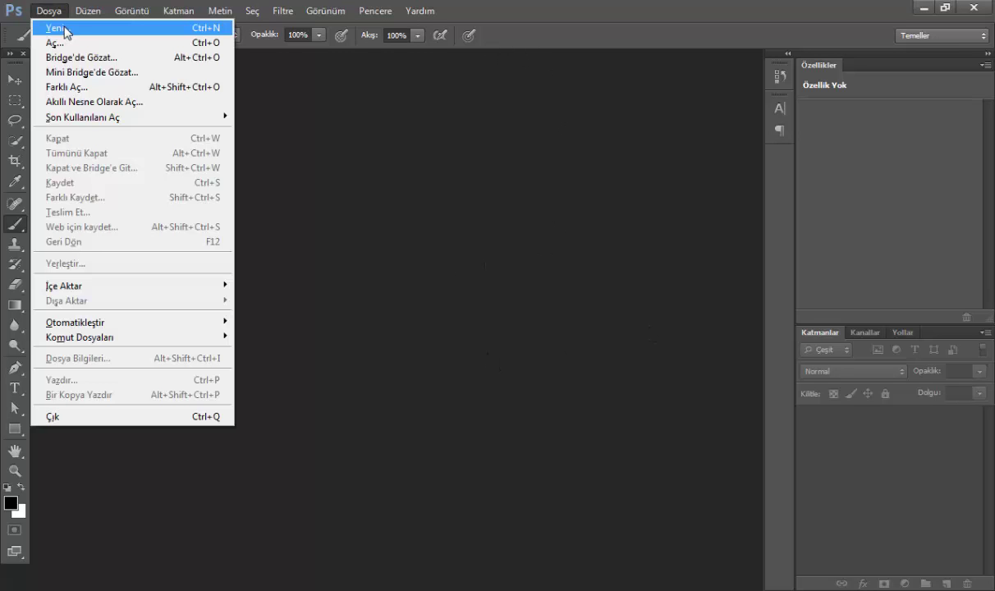
{"action": "left_click", "coordinate": [56, 29]}
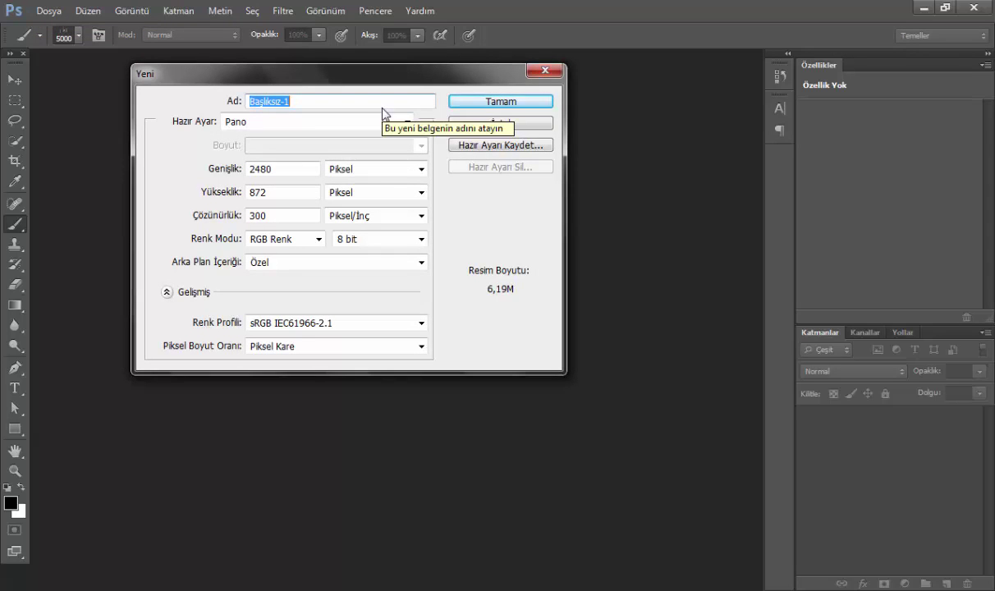
{"action": "type", "text": "fly"}
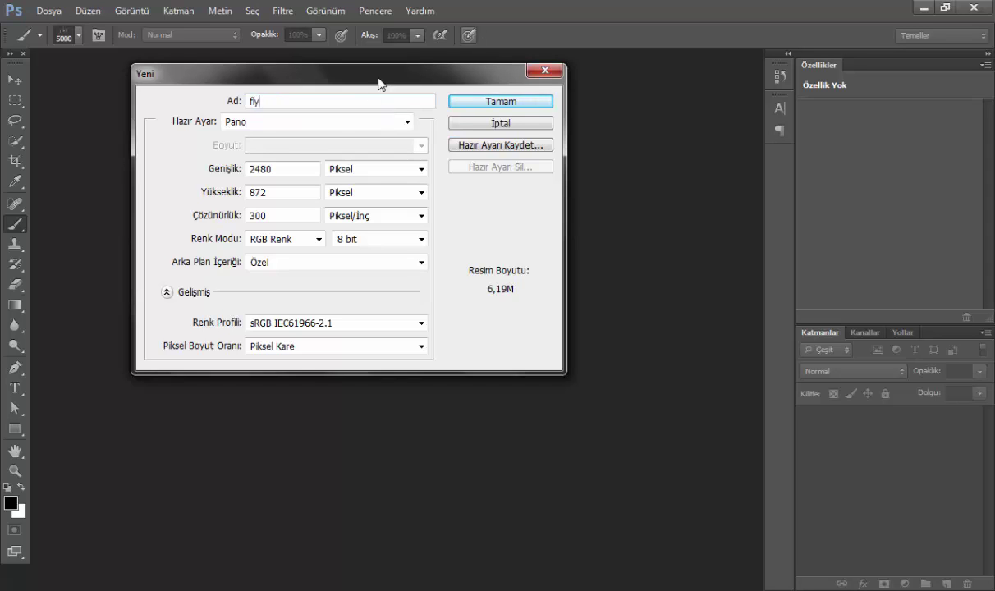
{"action": "left_click", "coordinate": [328, 126]}
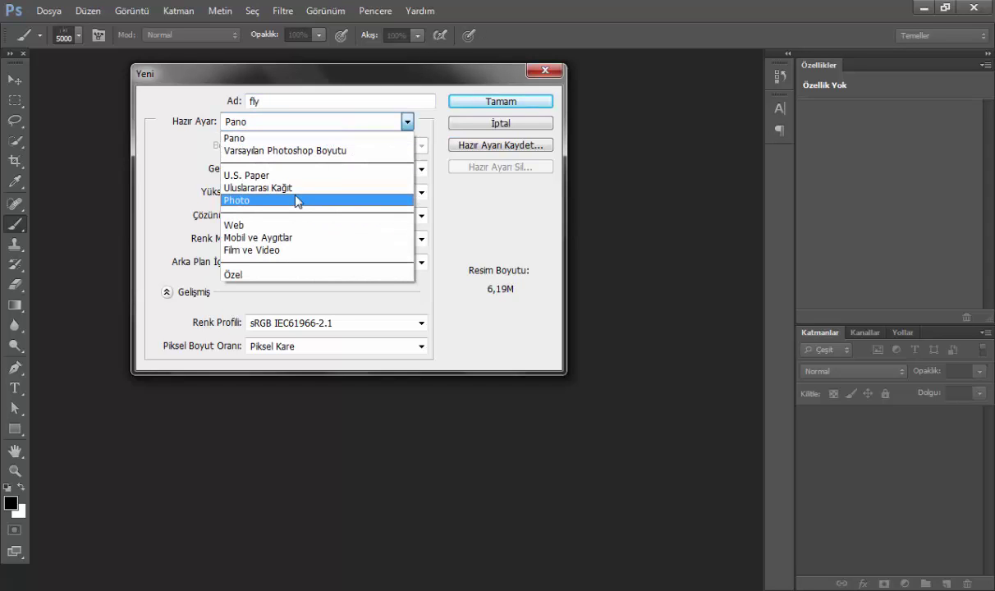
{"action": "left_click", "coordinate": [336, 188]}
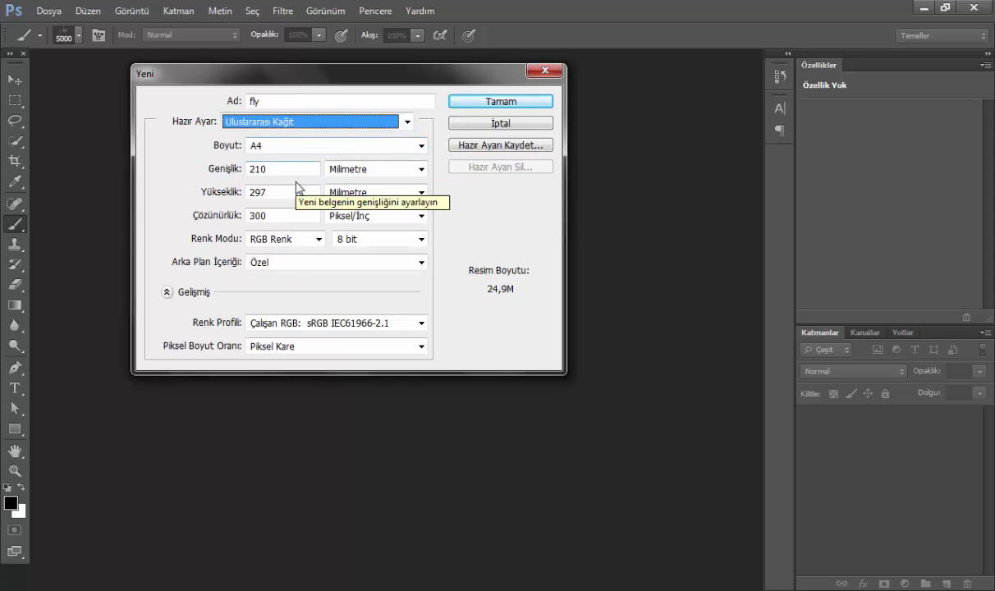
{"action": "left_click", "coordinate": [510, 101]}
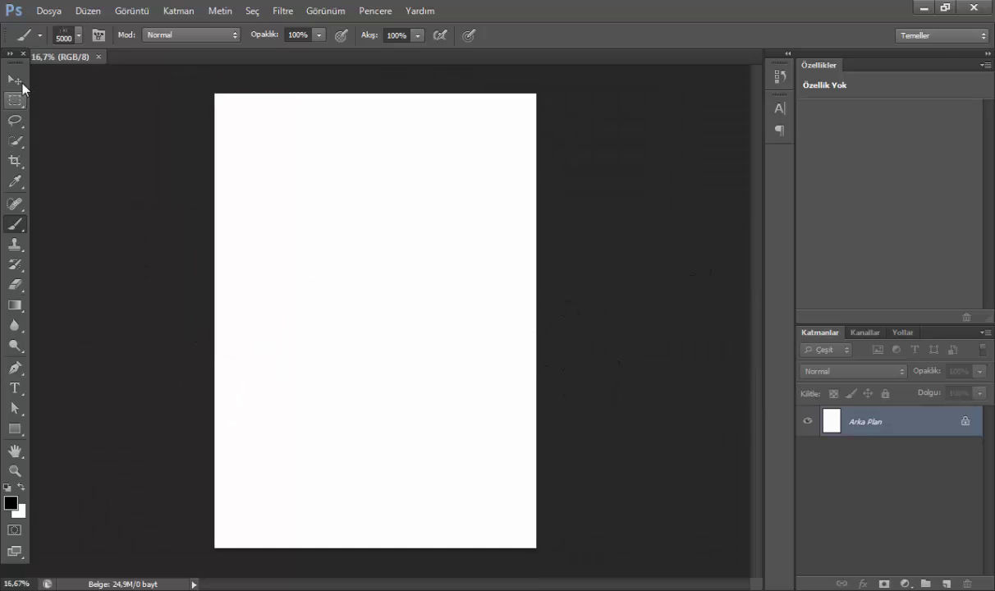
Step: Select the Brush tool and choose the soft round brush with 0% hardness
{"action": "left_click", "coordinate": [15, 79]}
{"action": "left_click", "coordinate": [15, 223]}
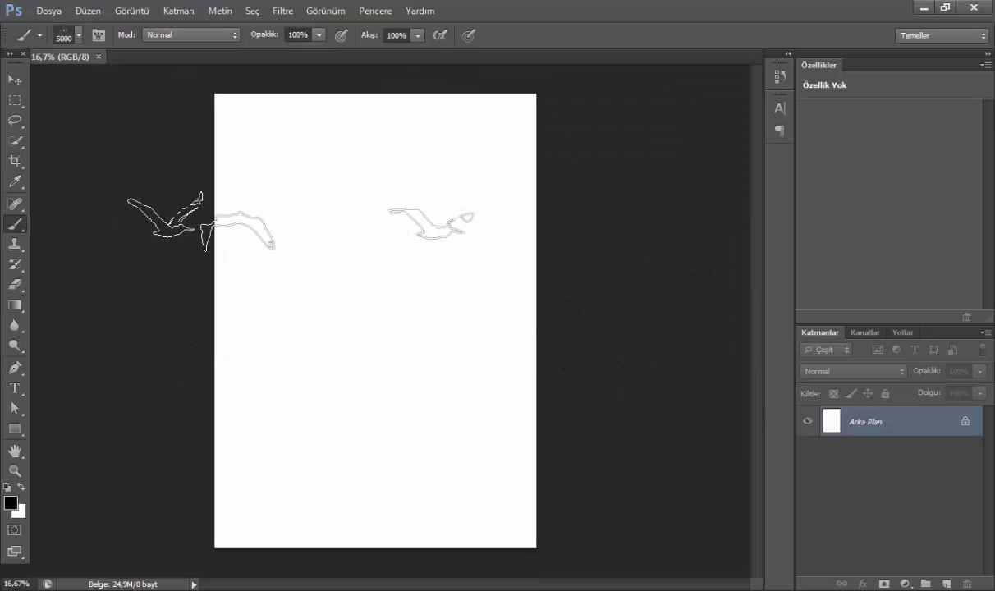
{"action": "right_click", "coordinate": [152, 223]}
{"action": "right_click", "coordinate": [287, 177]}
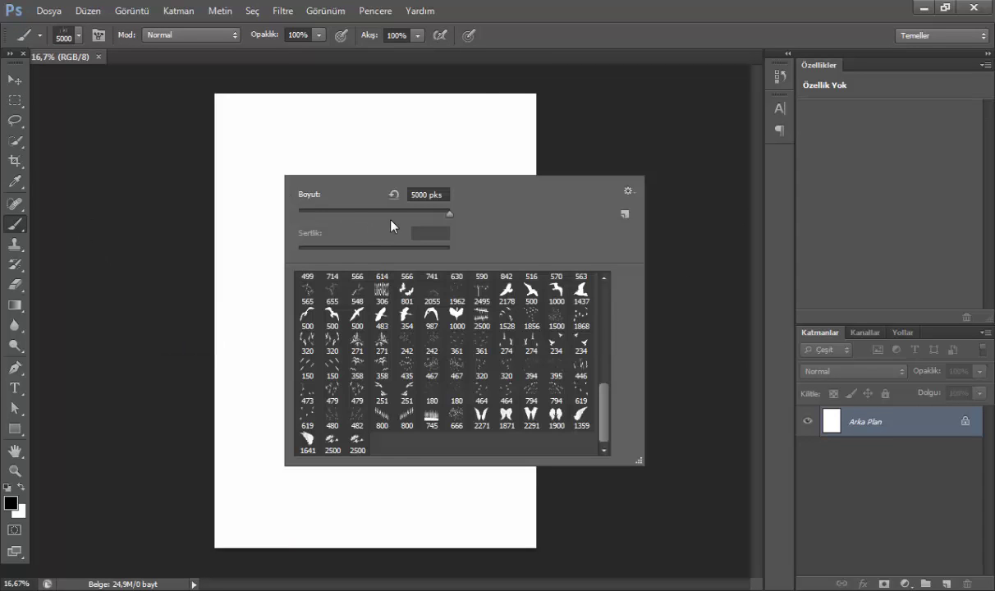
{"action": "scroll", "coordinate": [352, 322], "scroll_direction": "up", "scroll_amount": 5}
{"action": "scroll", "coordinate": [337, 308], "scroll_direction": "up", "scroll_amount": 5}
{"action": "scroll", "coordinate": [320, 292], "scroll_direction": "up", "scroll_amount": 5}
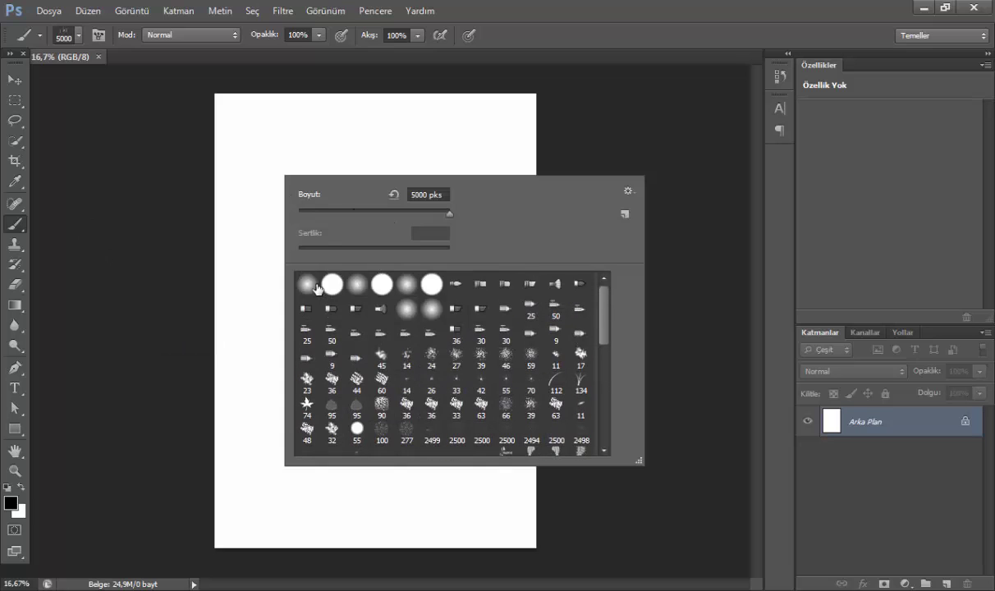
{"action": "left_click", "coordinate": [304, 284]}
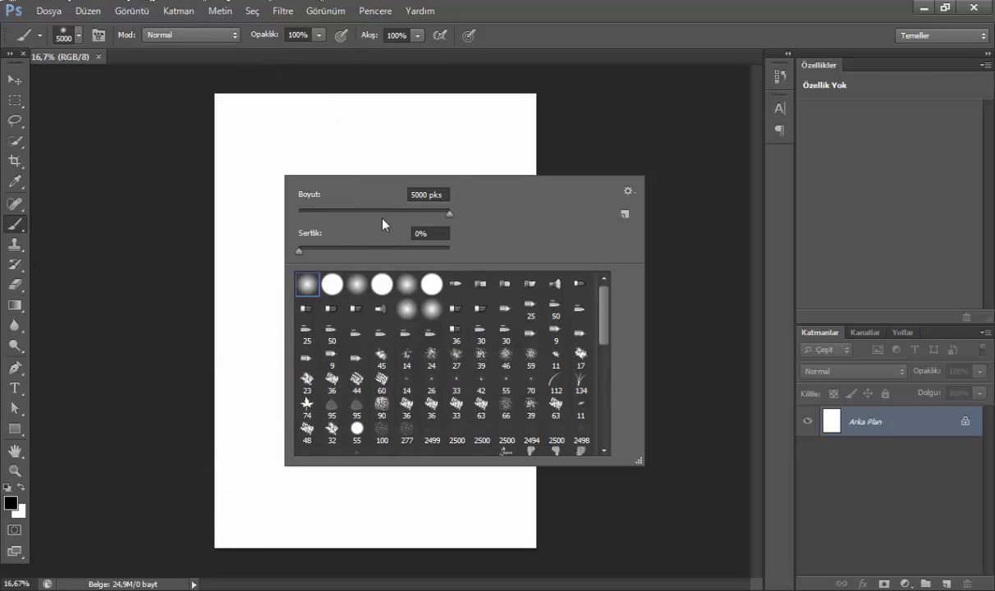
{"action": "left_click", "coordinate": [138, 228]}
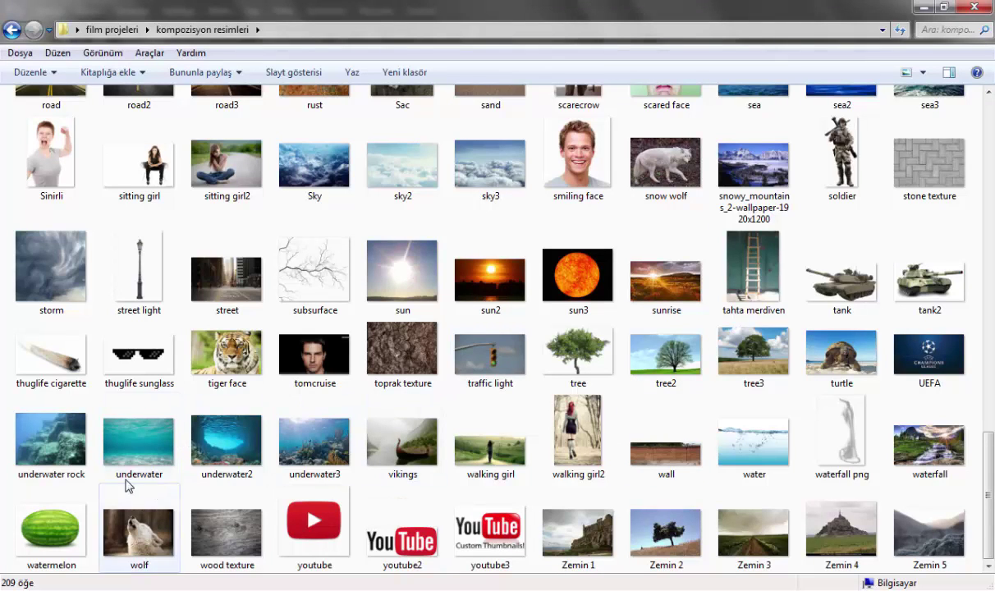
{"action": "mouse_move", "coordinate": [137, 441]}
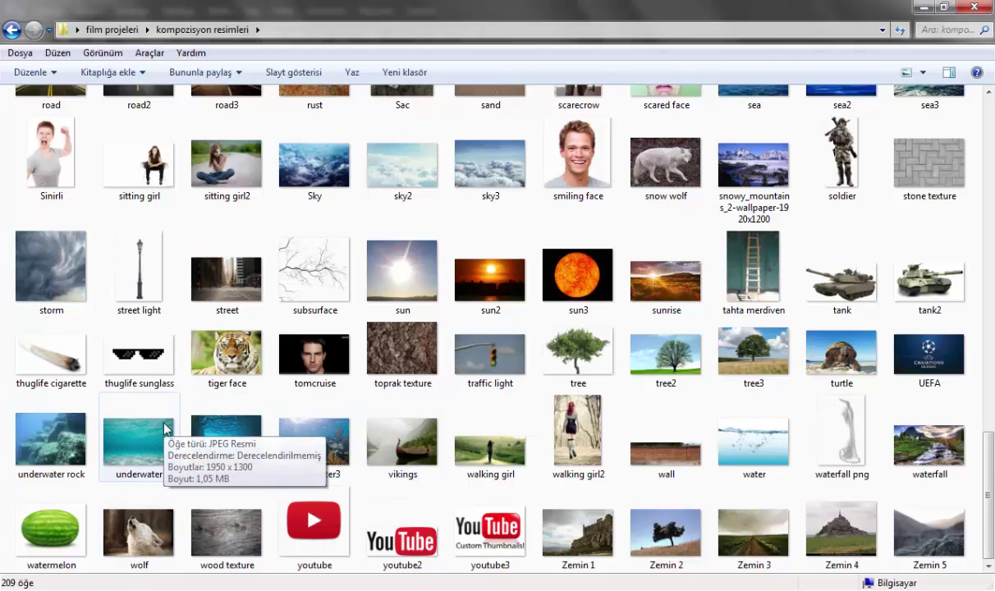
Step: Select the underwater photo in the kompozisyon resimleri folder and drag it into the fly document
{"action": "left_click", "coordinate": [113, 443]}
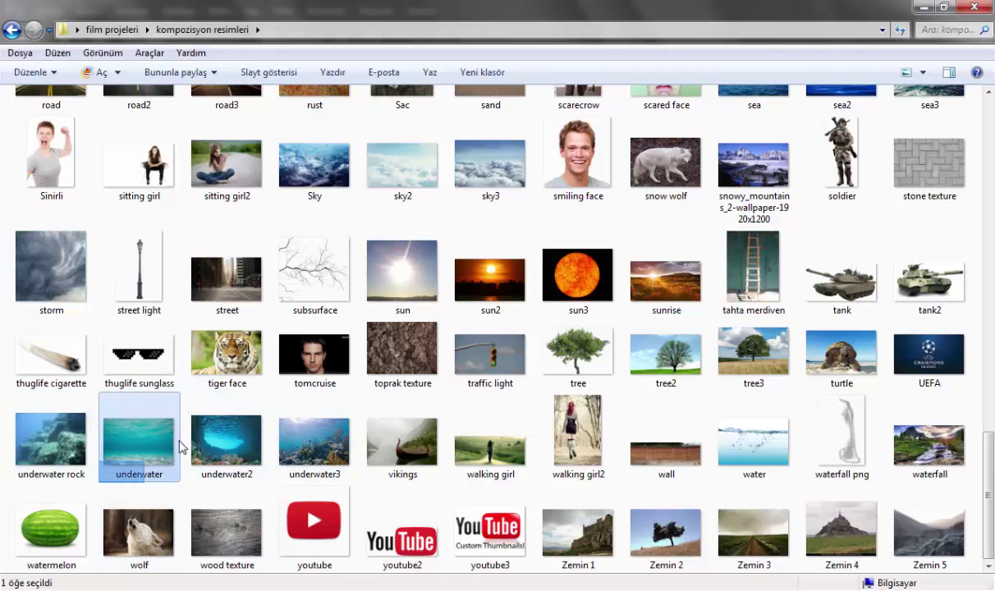
{"action": "left_click_drag", "start_coordinate": [94, 457], "coordinate": [336, 374]}
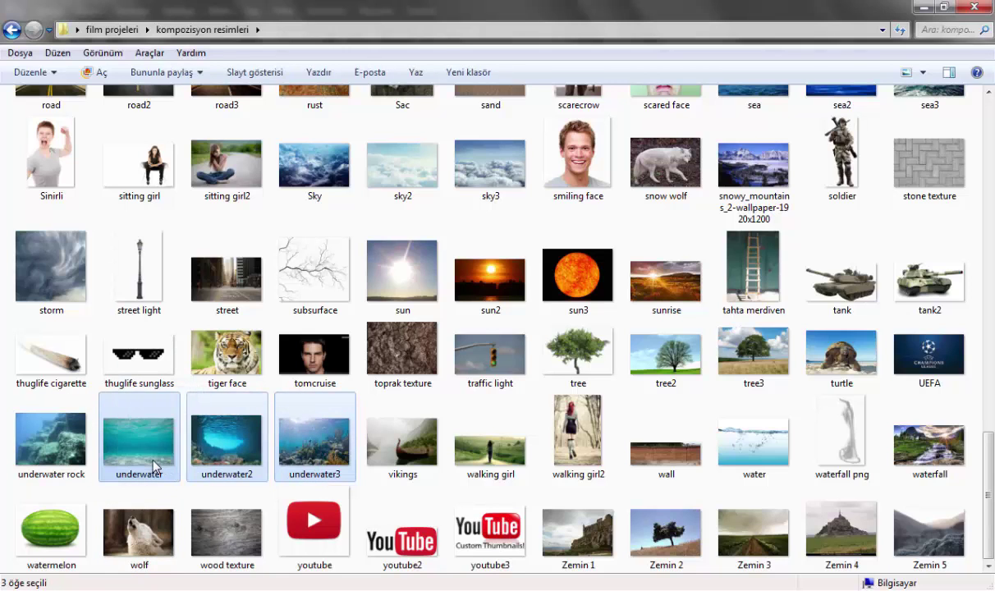
{"action": "left_click", "coordinate": [138, 437]}
{"action": "mouse_move", "coordinate": [138, 437]}
{"action": "left_mouse_down"}
{"action": "mouse_move", "coordinate": [207, 567]}
{"action": "mouse_move", "coordinate": [349, 287]}
{"action": "left_mouse_up"}
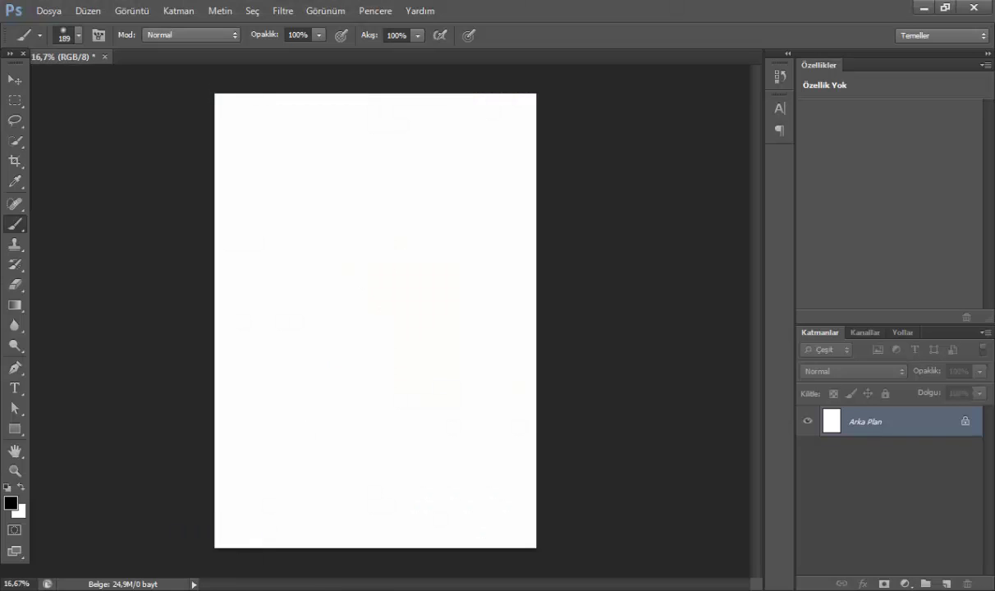
Step: Fit the underwater photo across the page's lower half, commit it, and drag in underwater2
{"action": "left_click_drag", "start_coordinate": [401, 330], "coordinate": [386, 400]}
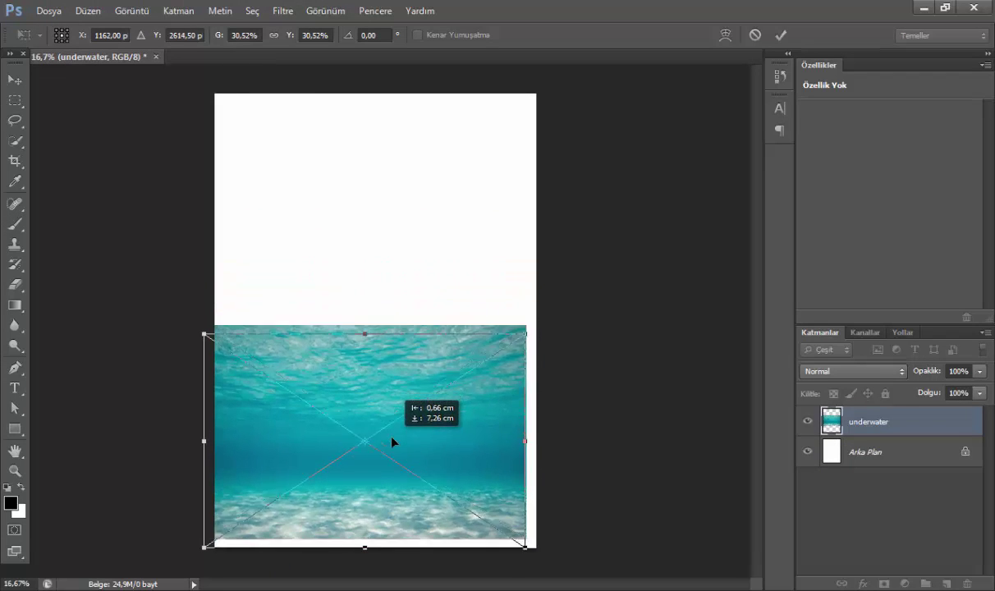
{"action": "left_click_drag", "start_coordinate": [375, 333], "coordinate": [375, 348]}
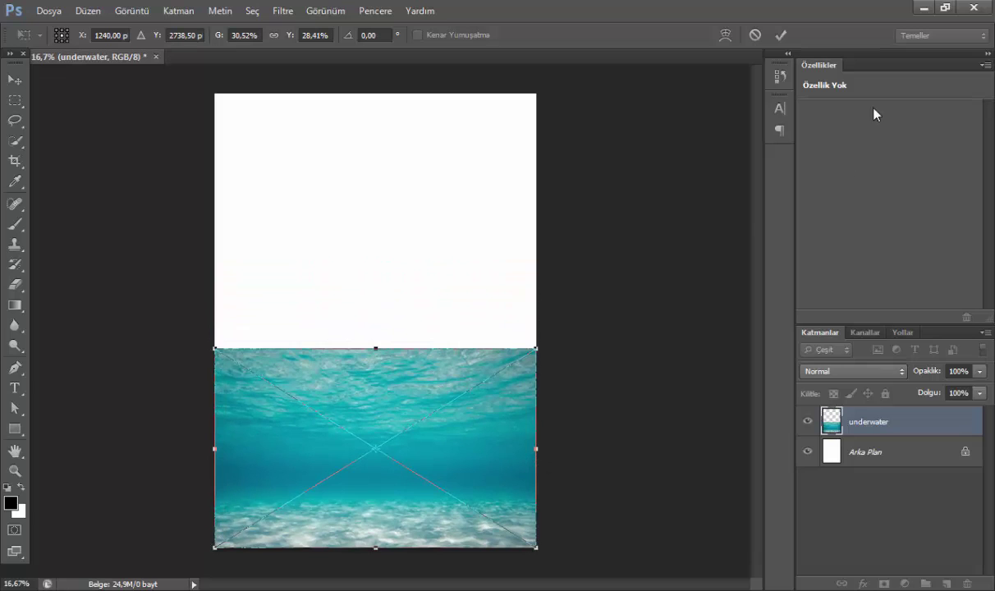
{"action": "left_click", "coordinate": [779, 34]}
{"action": "key", "text": "b"}
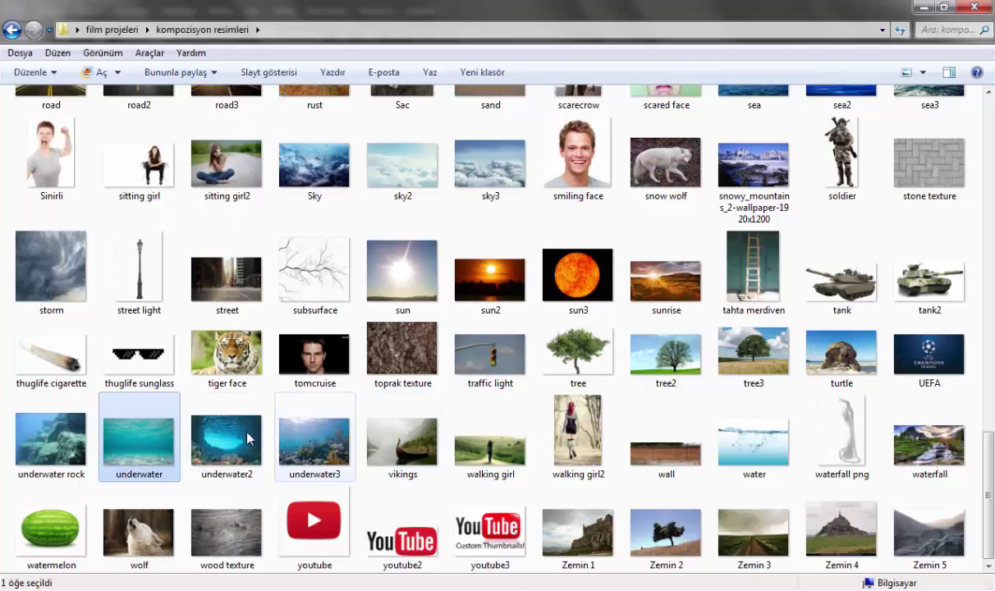
{"action": "mouse_move", "coordinate": [222, 439]}
{"action": "left_mouse_down"}
{"action": "mouse_move", "coordinate": [223, 574]}
{"action": "mouse_move", "coordinate": [395, 327]}
{"action": "mouse_move", "coordinate": [395, 390]}
{"action": "left_mouse_up"}
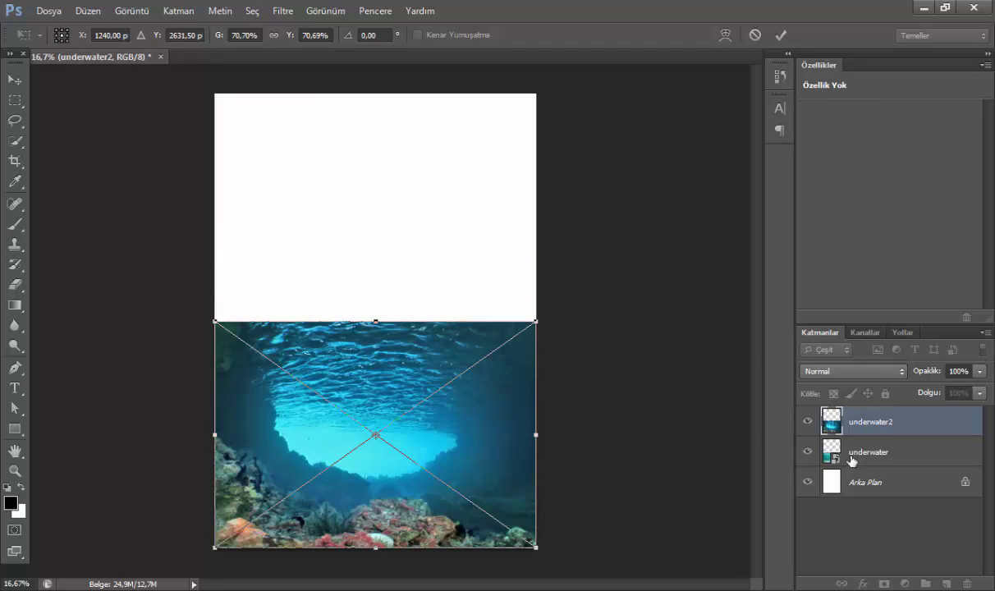
Step: Commit the underwater2 placement and rasterize the underwater layer
{"action": "key", "text": "b"}
{"action": "left_click", "coordinate": [777, 34]}
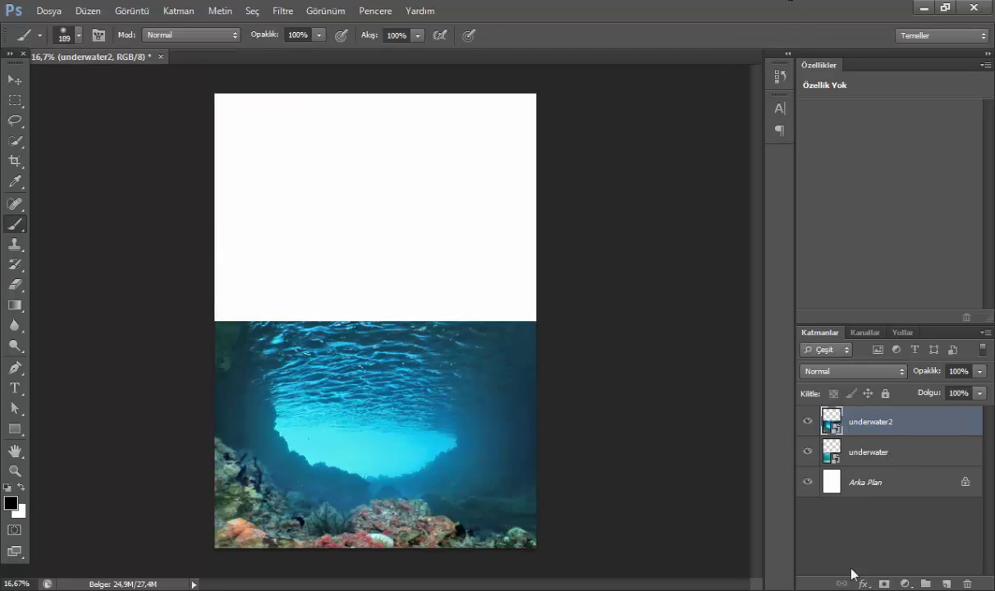
{"action": "left_click", "coordinate": [903, 454]}
{"action": "right_click", "coordinate": [902, 453]}
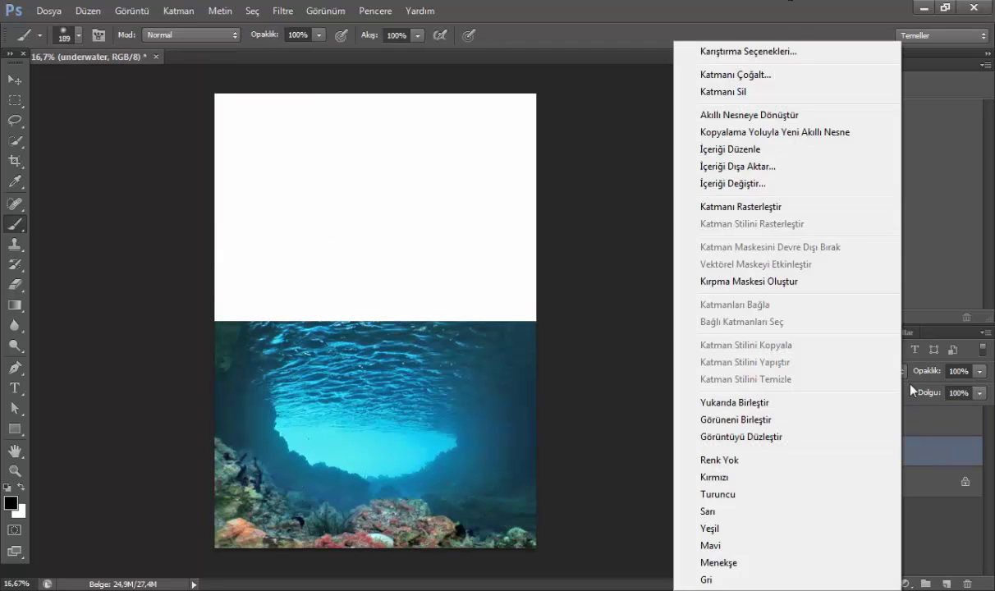
{"action": "left_click", "coordinate": [805, 206]}
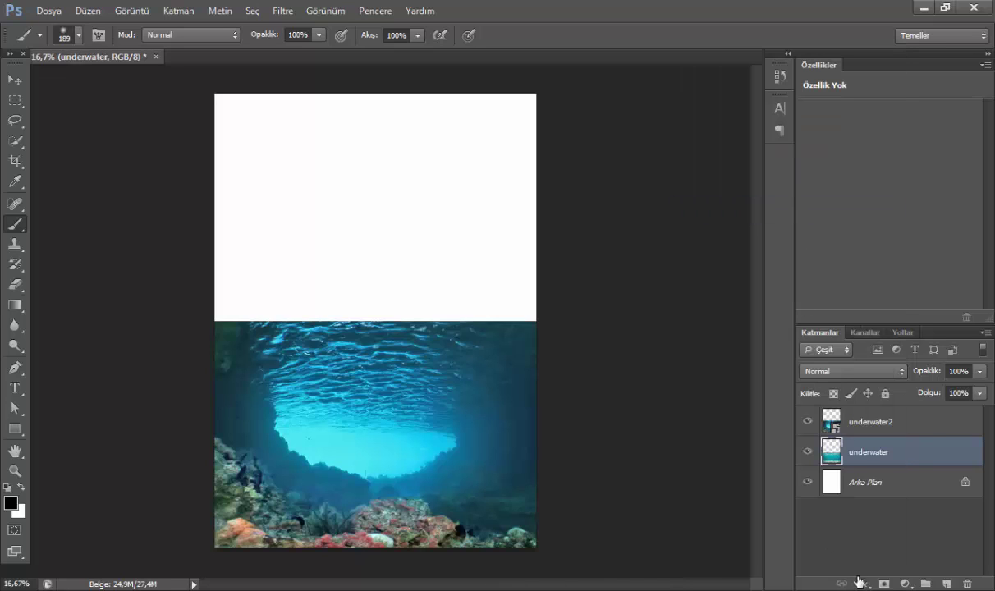
Step: Rasterize the underwater2 layer as well
{"action": "left_click", "coordinate": [863, 428]}
{"action": "right_click", "coordinate": [864, 427]}
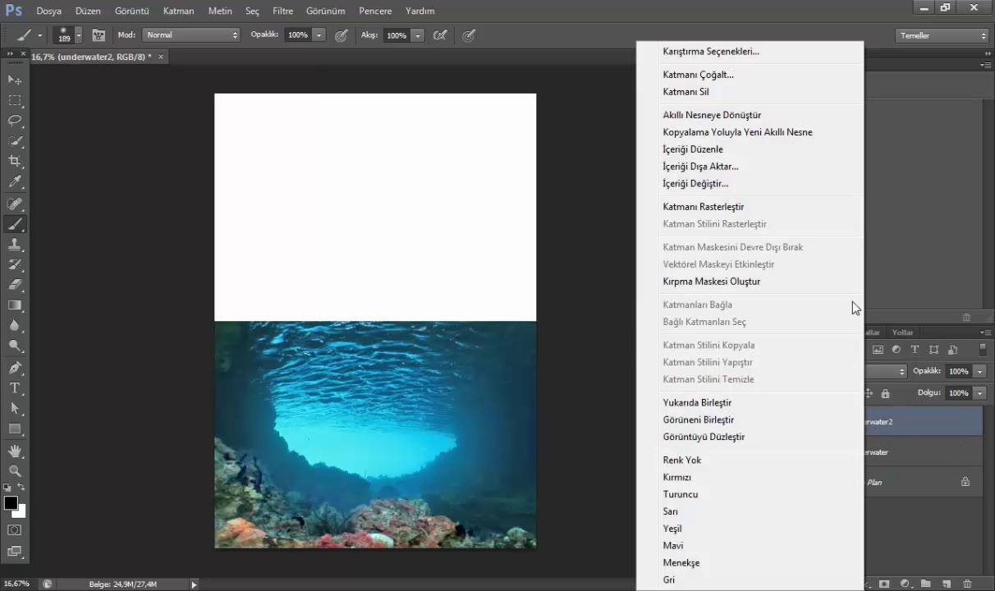
{"action": "left_click", "coordinate": [801, 207]}
{"action": "left_click", "coordinate": [868, 538]}
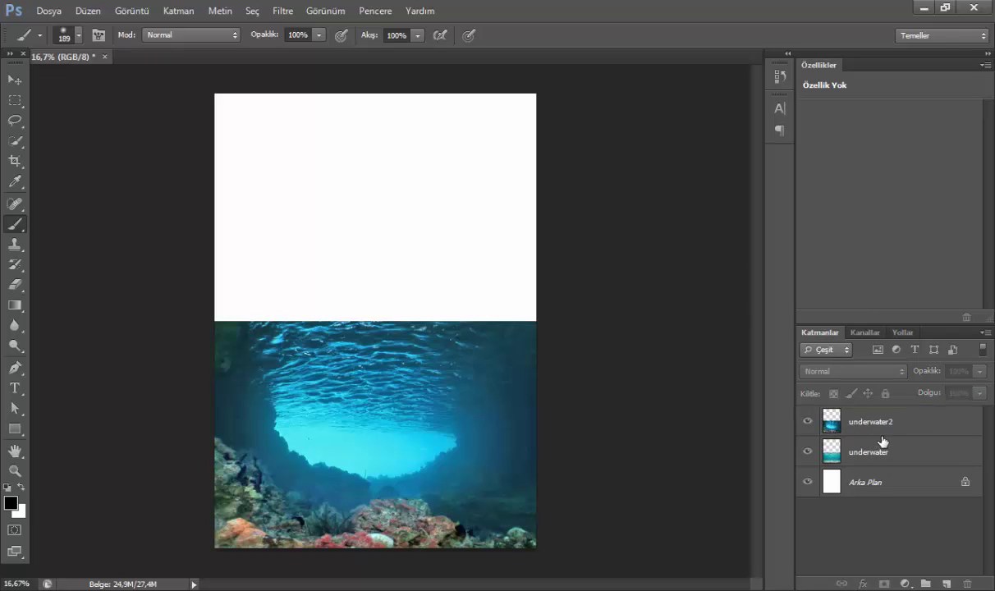
{"action": "left_click", "coordinate": [882, 443]}
{"action": "left_click", "coordinate": [889, 425]}
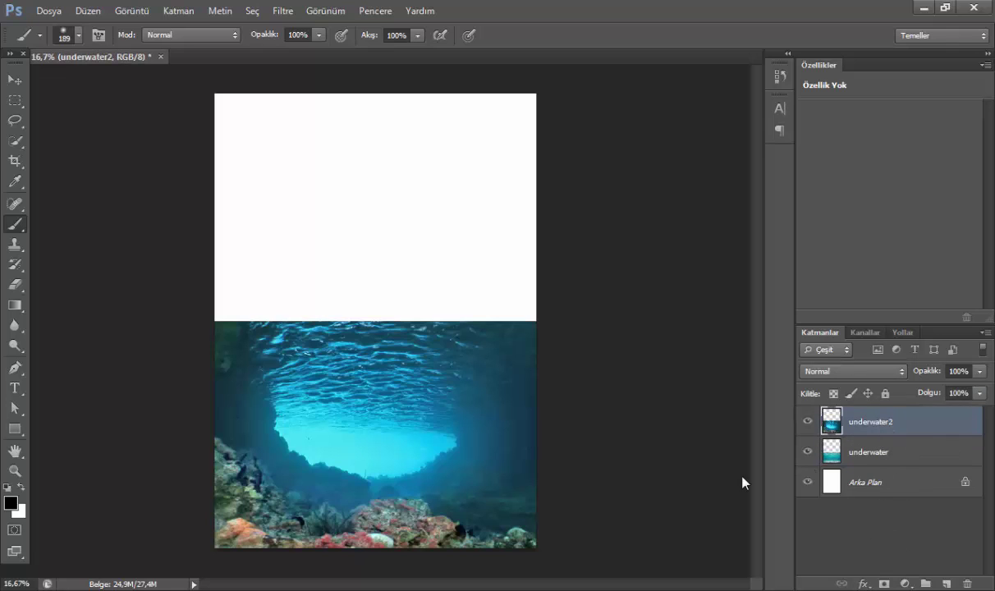
Step: Add a mask to underwater2 and paint black with a ~308 px brush to hide the cave top
{"action": "left_click", "coordinate": [882, 583]}
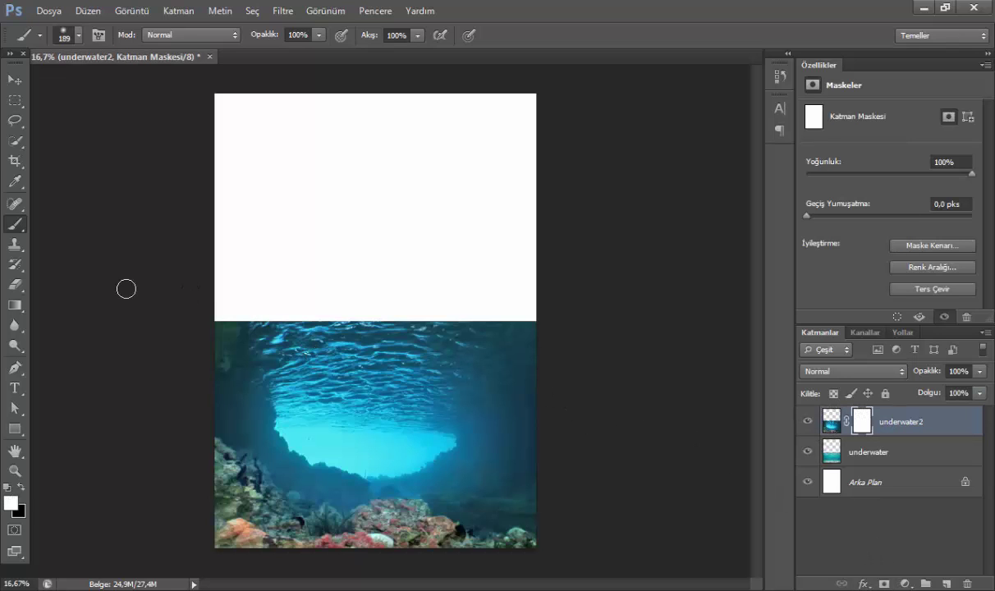
{"action": "key", "text": "x"}
{"action": "mouse_move", "coordinate": [220, 328]}
{"action": "left_mouse_down"}
{"action": "mouse_move", "coordinate": [267, 348]}
{"action": "mouse_move", "coordinate": [240, 317]}
{"action": "mouse_move", "coordinate": [456, 307]}
{"action": "mouse_move", "coordinate": [506, 333]}
{"action": "mouse_move", "coordinate": [116, 318]}
{"action": "mouse_move", "coordinate": [506, 344]}
{"action": "mouse_move", "coordinate": [488, 339]}
{"action": "left_mouse_up"}
{"action": "right_click", "coordinate": [493, 300]}
{"action": "left_click_drag", "start_coordinate": [593, 338], "coordinate": [635, 339]}
{"action": "mouse_move", "coordinate": [322, 333]}
{"action": "left_mouse_down"}
{"action": "mouse_move", "coordinate": [476, 395]}
{"action": "mouse_move", "coordinate": [406, 364]}
{"action": "mouse_move", "coordinate": [303, 403]}
{"action": "mouse_move", "coordinate": [231, 380]}
{"action": "mouse_move", "coordinate": [256, 418]}
{"action": "mouse_move", "coordinate": [227, 407]}
{"action": "mouse_move", "coordinate": [290, 453]}
{"action": "mouse_move", "coordinate": [431, 480]}
{"action": "mouse_move", "coordinate": [388, 417]}
{"action": "mouse_move", "coordinate": [480, 462]}
{"action": "mouse_move", "coordinate": [523, 440]}
{"action": "mouse_move", "coordinate": [508, 415]}
{"action": "mouse_move", "coordinate": [513, 462]}
{"action": "mouse_move", "coordinate": [493, 445]}
{"action": "mouse_move", "coordinate": [500, 422]}
{"action": "mouse_move", "coordinate": [522, 480]}
{"action": "mouse_move", "coordinate": [457, 481]}
{"action": "mouse_move", "coordinate": [493, 484]}
{"action": "mouse_move", "coordinate": [497, 402]}
{"action": "mouse_move", "coordinate": [497, 451]}
{"action": "left_mouse_up"}
Step: Paint white on the mask to restore the left rocks and upper-left water edge
{"action": "key", "text": "x"}
{"action": "key", "text": "x"}
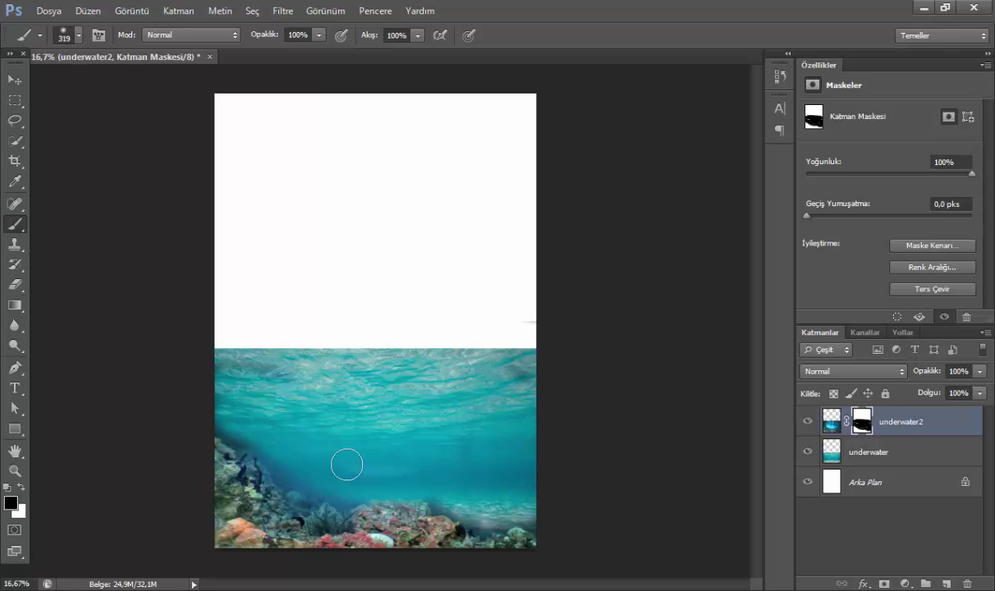
{"action": "left_click_drag", "start_coordinate": [286, 457], "coordinate": [233, 413]}
{"action": "left_click_drag", "start_coordinate": [197, 348], "coordinate": [274, 361]}
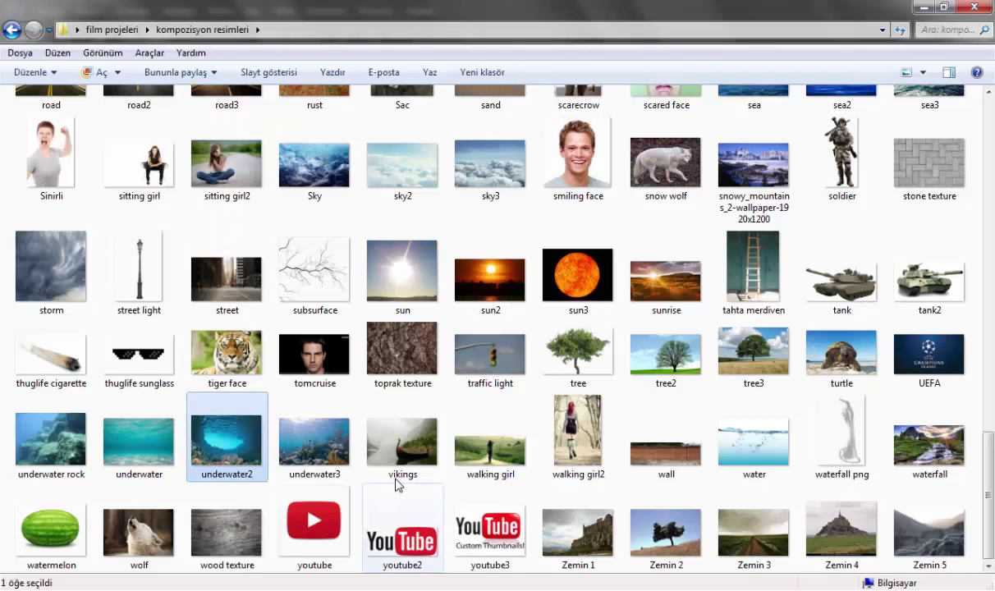
Step: Position the underwater3 reef photo over the page's lower part and commit its placement
{"action": "left_click", "coordinate": [320, 436]}
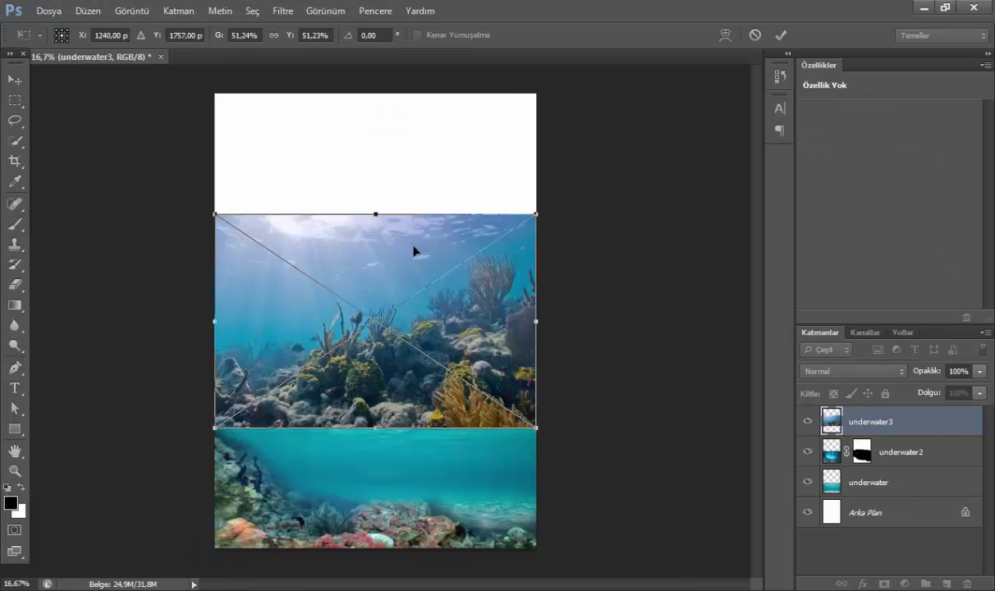
{"action": "mouse_move", "coordinate": [413, 251]}
{"action": "left_mouse_down"}
{"action": "mouse_move", "coordinate": [420, 410]}
{"action": "mouse_move", "coordinate": [420, 400]}
{"action": "left_mouse_up"}
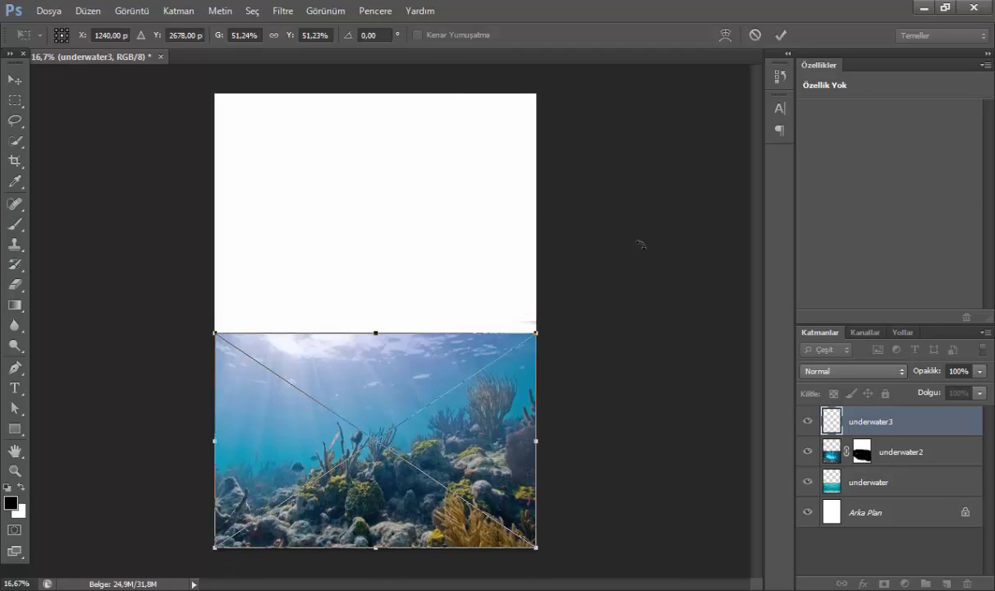
{"action": "left_click", "coordinate": [781, 34]}
Step: Mask away the top of the underwater3 reef and move the reef lower on the canvas
{"action": "left_click", "coordinate": [883, 581]}
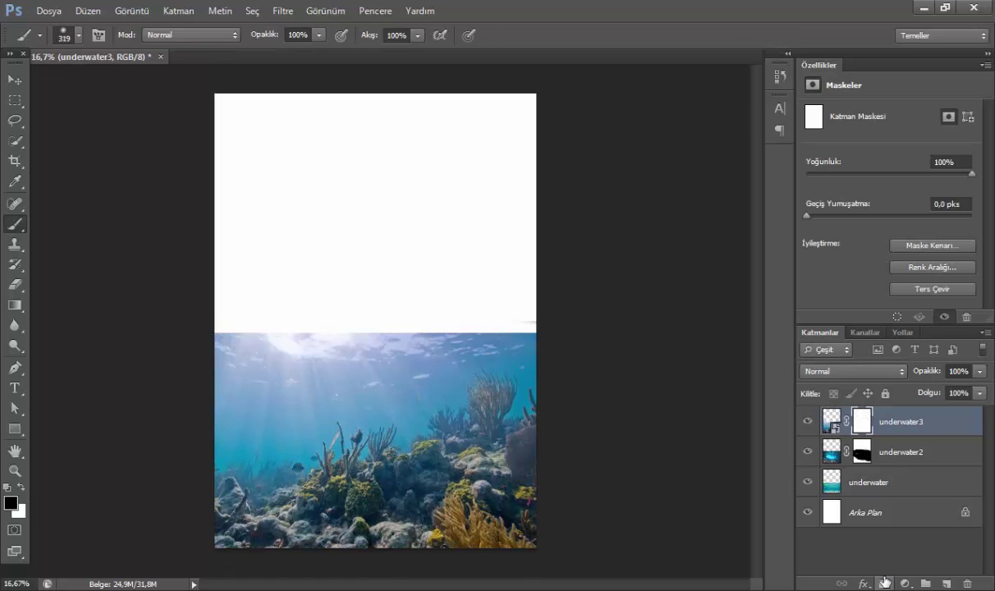
{"action": "mouse_move", "coordinate": [396, 347]}
{"action": "left_mouse_down"}
{"action": "mouse_move", "coordinate": [205, 355]}
{"action": "mouse_move", "coordinate": [198, 420]}
{"action": "mouse_move", "coordinate": [290, 393]}
{"action": "mouse_move", "coordinate": [259, 436]}
{"action": "mouse_move", "coordinate": [343, 380]}
{"action": "mouse_move", "coordinate": [440, 351]}
{"action": "mouse_move", "coordinate": [451, 338]}
{"action": "mouse_move", "coordinate": [528, 347]}
{"action": "mouse_move", "coordinate": [408, 376]}
{"action": "left_mouse_up"}
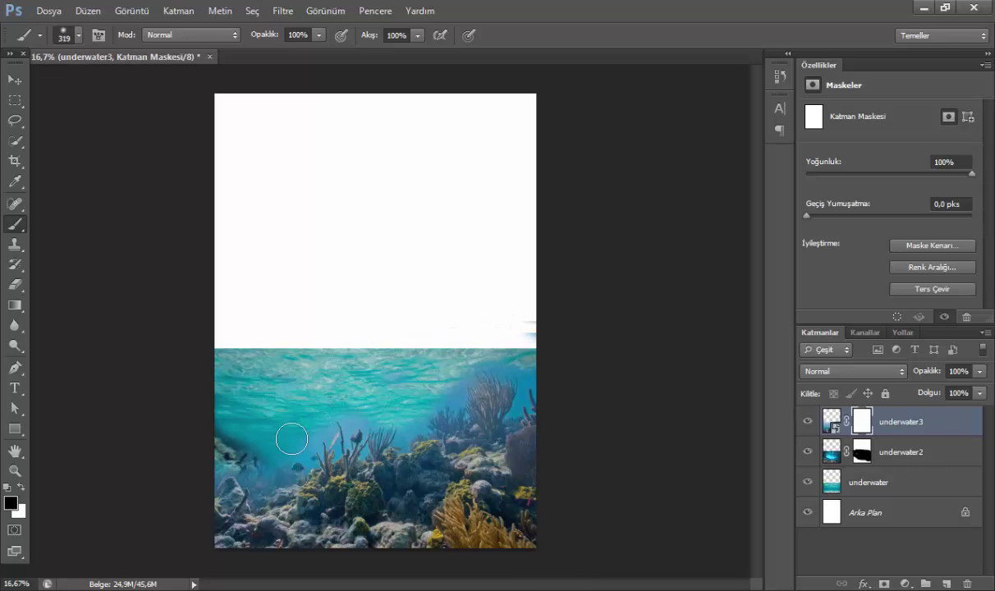
{"action": "left_click", "coordinate": [15, 78]}
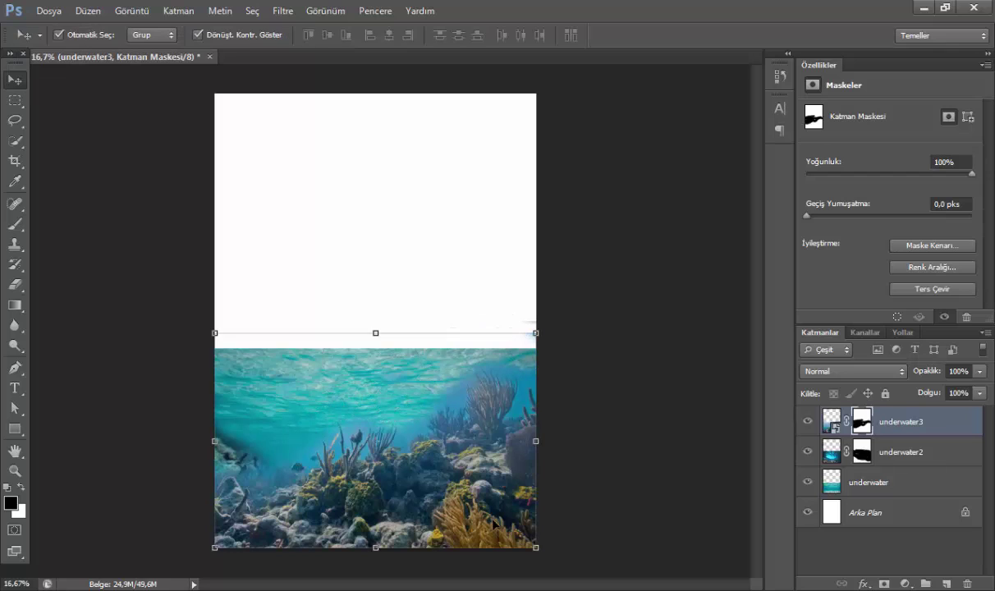
{"action": "mouse_move", "coordinate": [473, 525]}
{"action": "left_mouse_down"}
{"action": "mouse_move", "coordinate": [472, 558]}
{"action": "mouse_move", "coordinate": [455, 563]}
{"action": "mouse_move", "coordinate": [532, 496]}
{"action": "mouse_move", "coordinate": [497, 502]}
{"action": "left_mouse_up"}
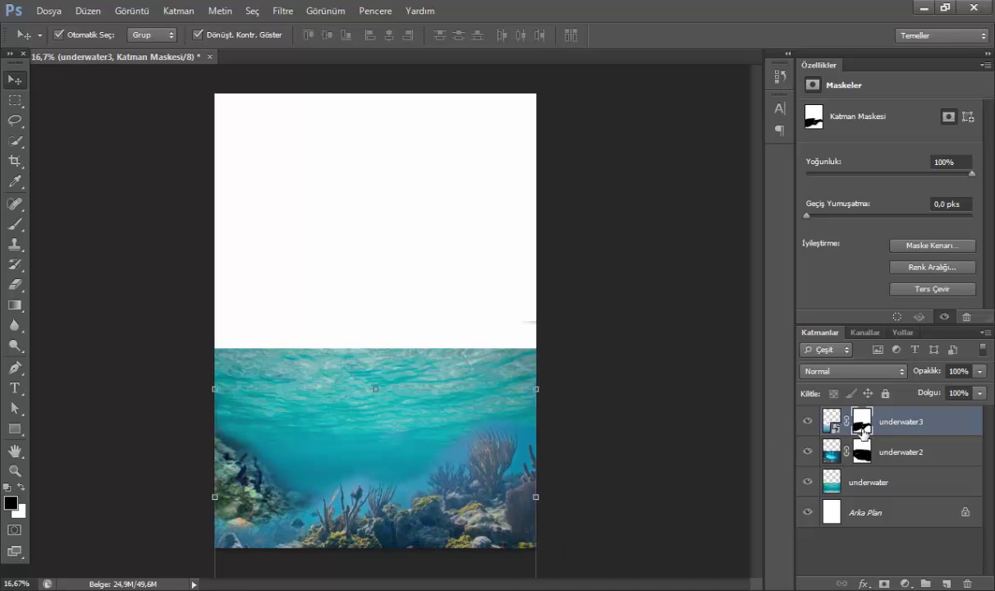
{"action": "key", "text": "b"}
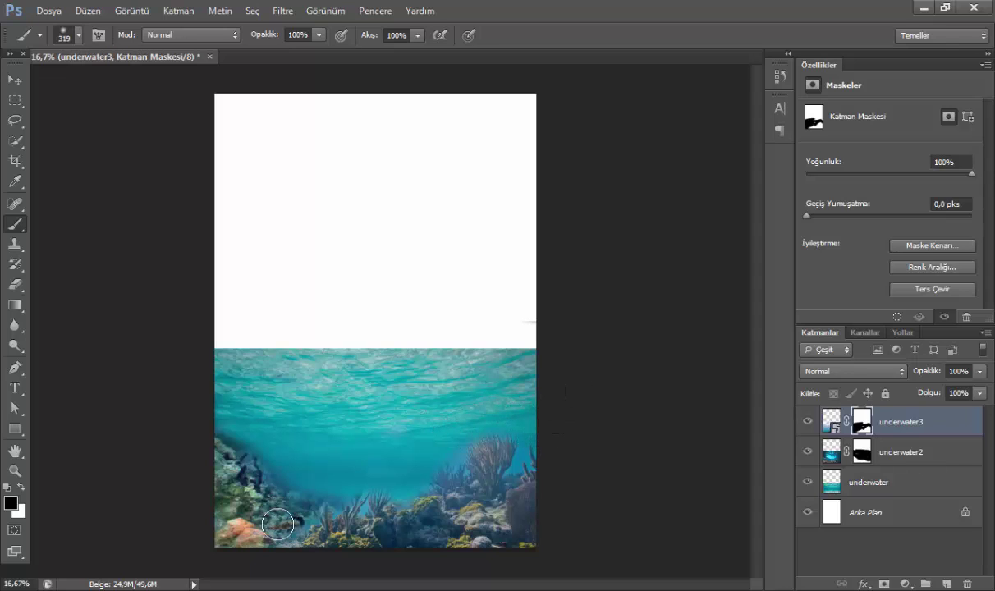
Step: Stretch the underwater layer's top edge slightly upward and commit the resize
{"action": "left_click", "coordinate": [17, 79]}
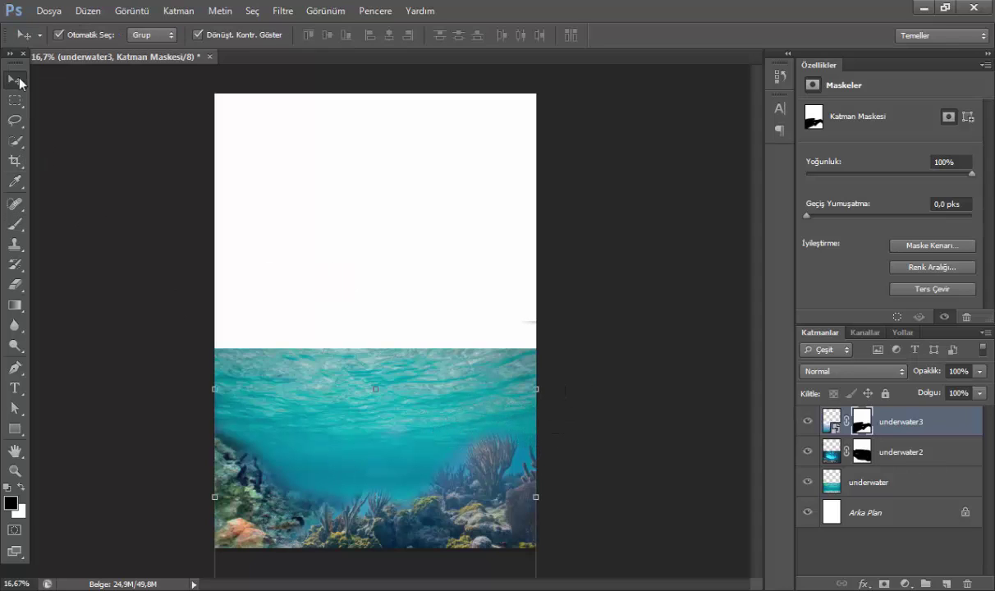
{"action": "left_click", "coordinate": [354, 393]}
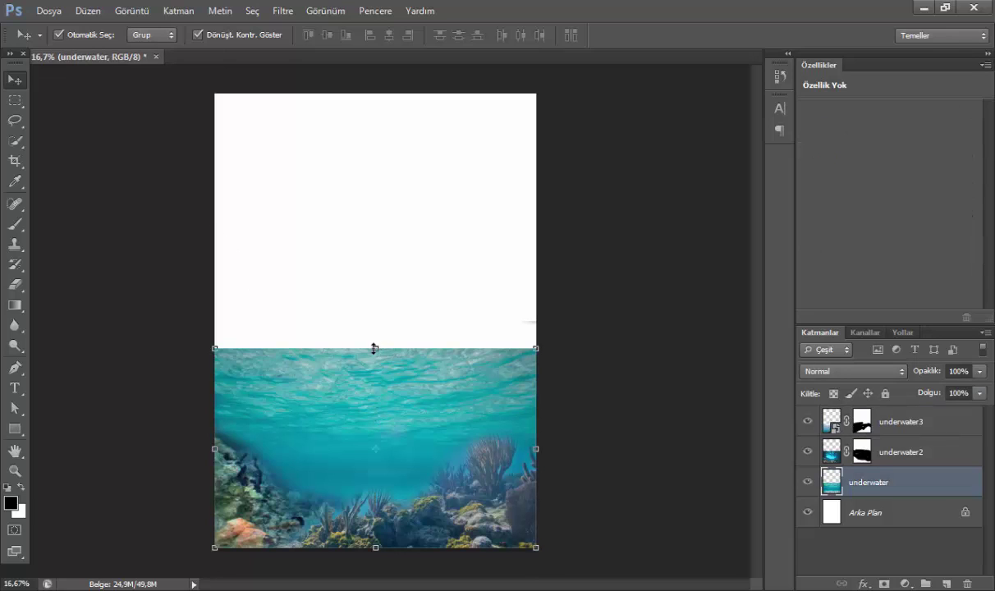
{"action": "left_click_drag", "start_coordinate": [374, 348], "coordinate": [374, 332]}
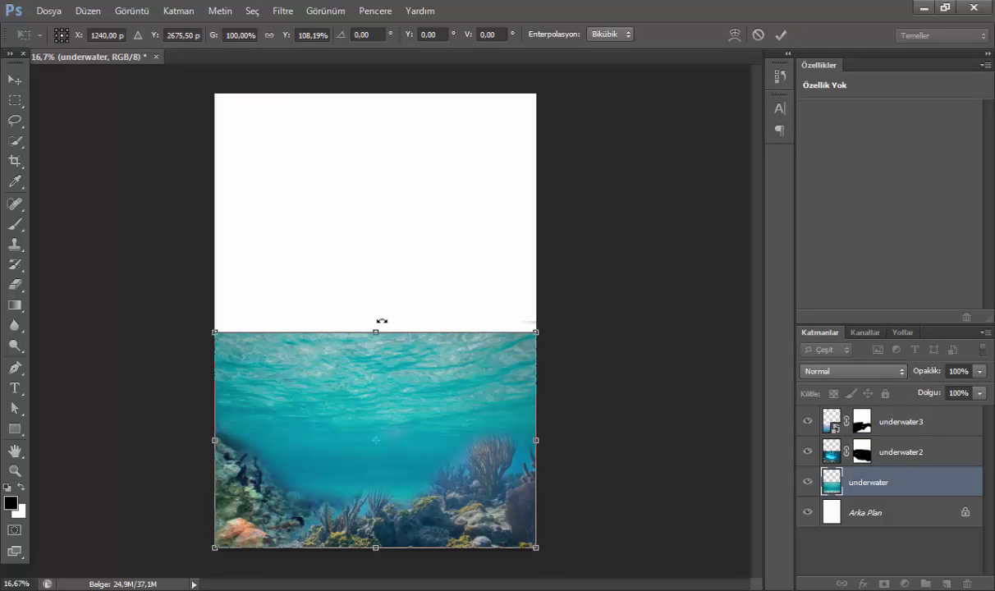
{"action": "left_click_drag", "start_coordinate": [376, 332], "coordinate": [376, 341]}
{"action": "left_click", "coordinate": [781, 34]}
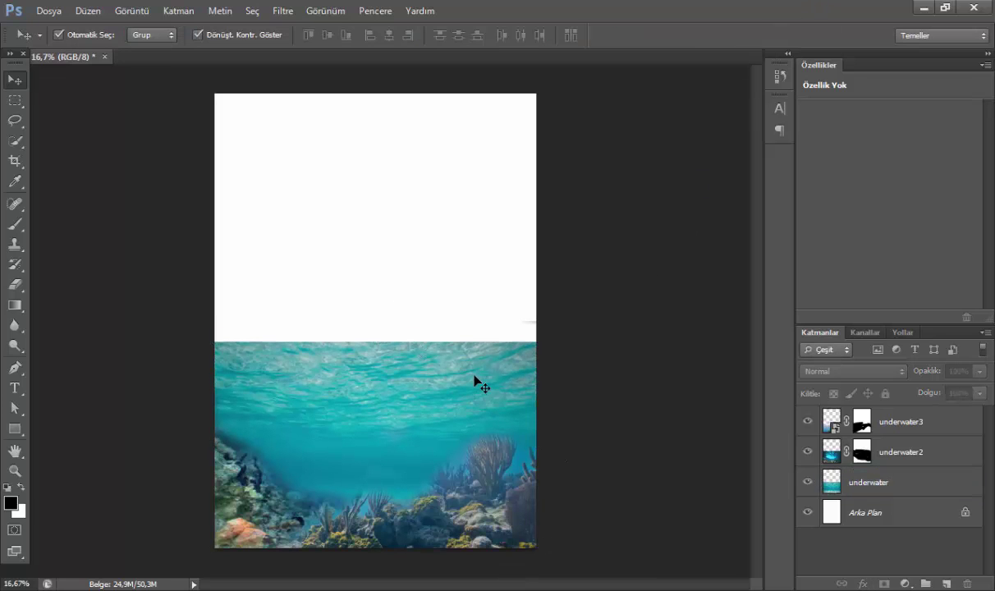
Step: Open the underwater3 layer options, deselect the layers, and switch to the image folder
{"action": "left_click", "coordinate": [909, 423]}
{"action": "right_click", "coordinate": [910, 422]}
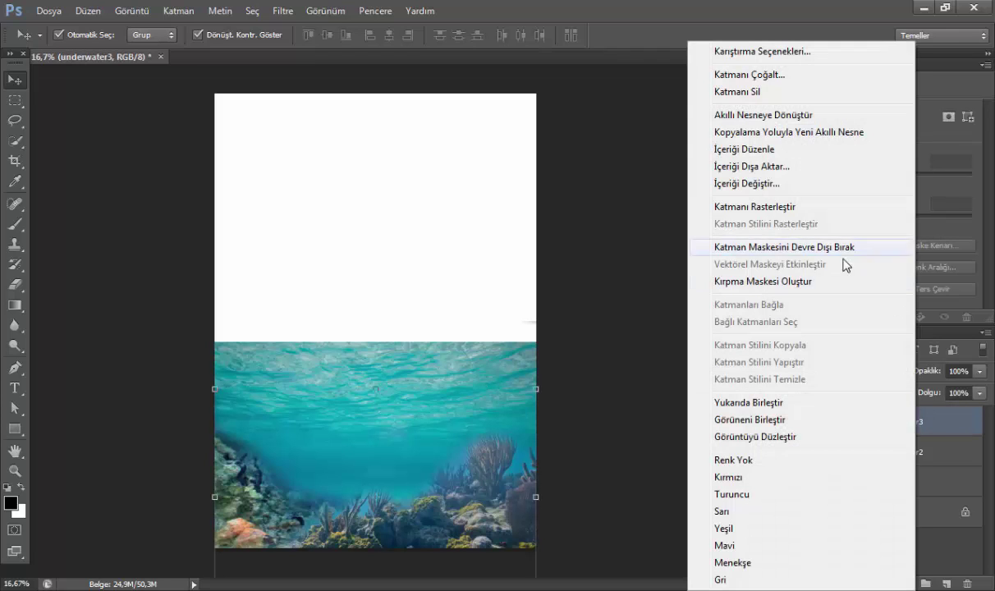
{"action": "left_click", "coordinate": [834, 211]}
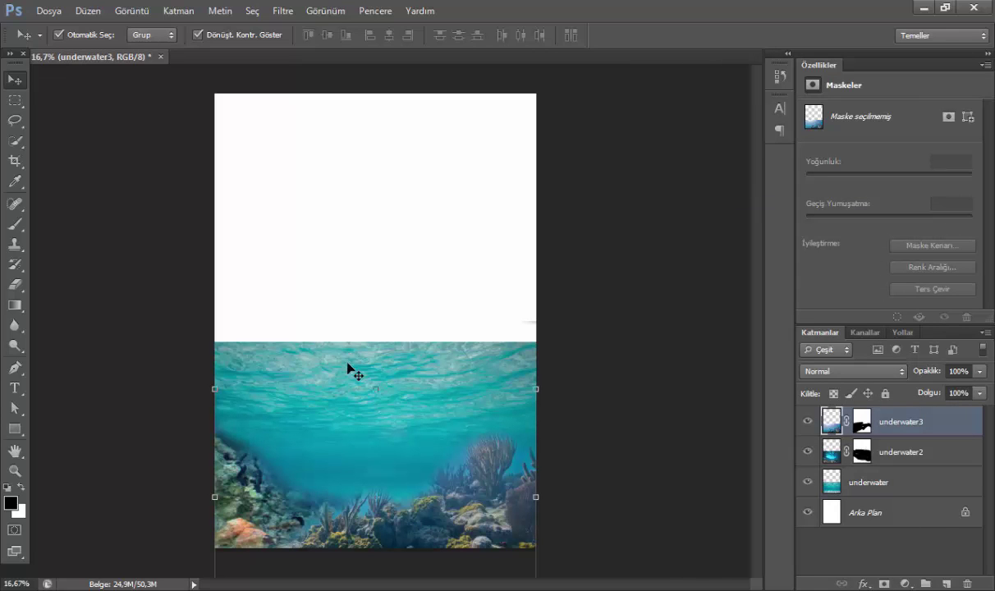
{"action": "left_click", "coordinate": [691, 555]}
{"action": "key", "text": "alt+Tab"}
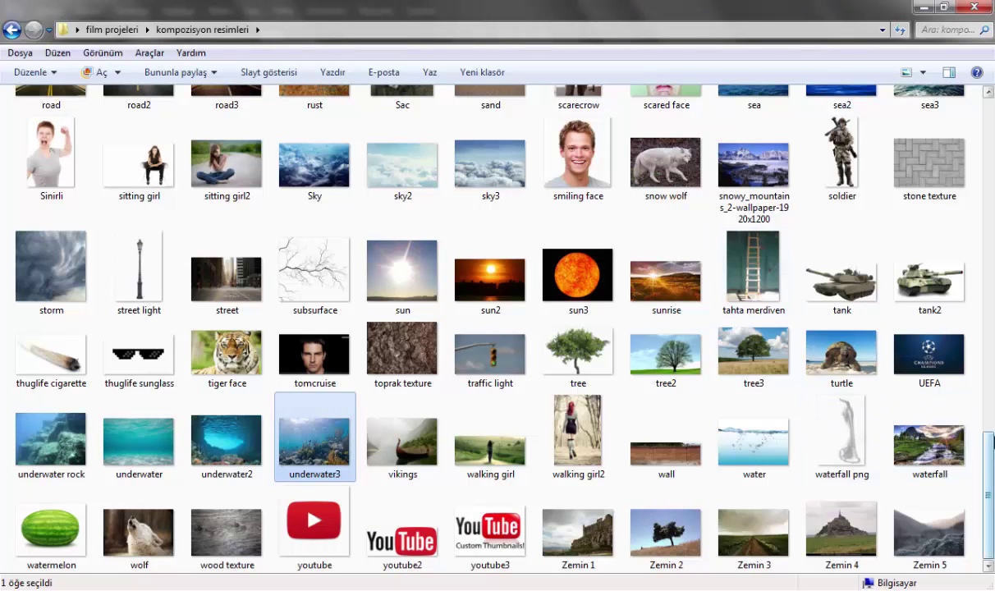
Step: Scroll up through the kompozisyon resimleri images in Explorer
{"action": "scroll", "coordinate": [903, 460], "scroll_direction": "up", "scroll_amount": 3}
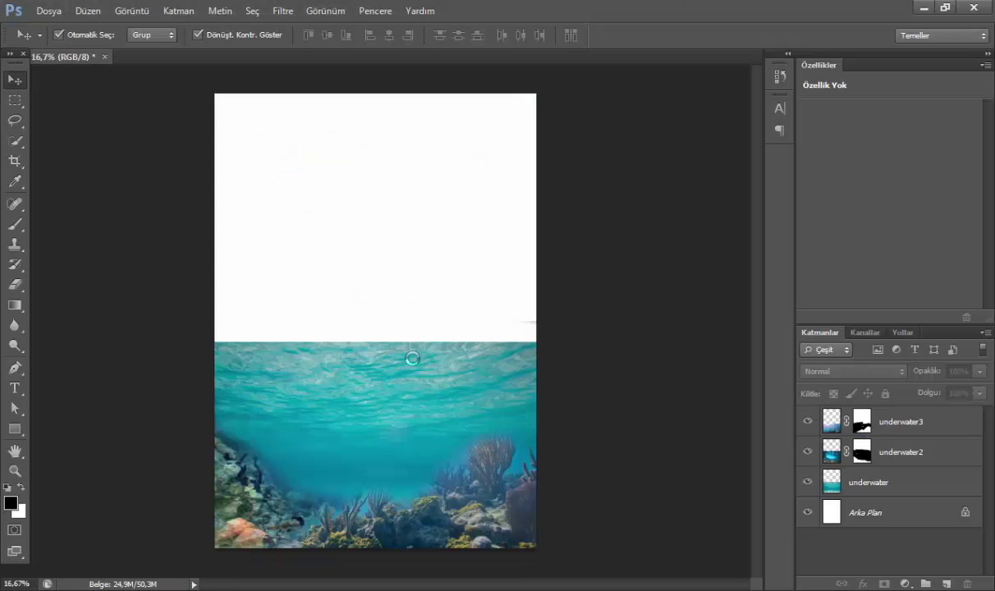
Step: Place the quiet_water_surface_222067 image lower on the canvas and squash it vertically to meet the teal water
{"action": "left_click_drag", "start_coordinate": [428, 282], "coordinate": [432, 334]}
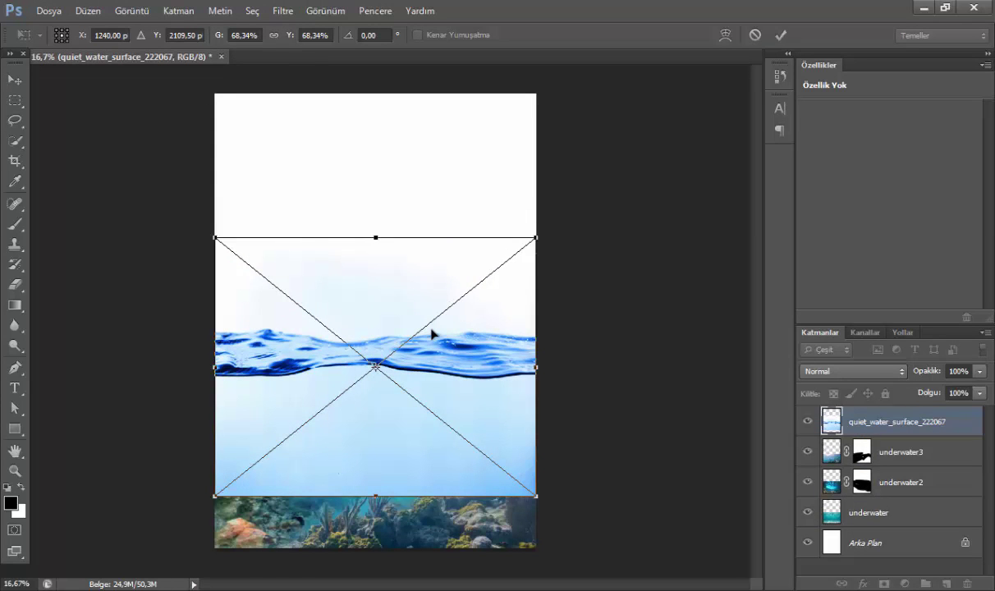
{"action": "left_click", "coordinate": [781, 36]}
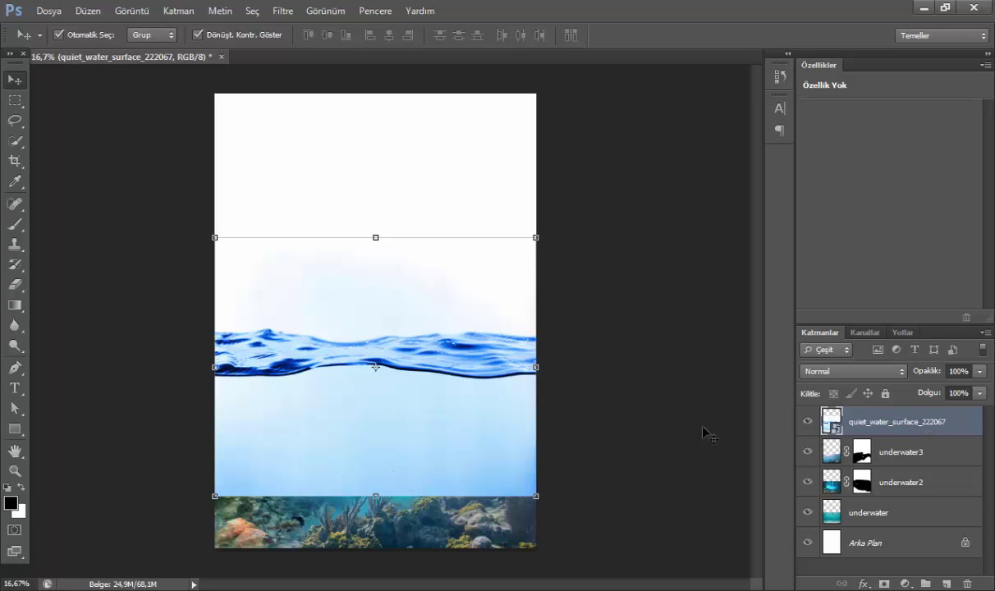
{"action": "key", "text": "ctrl+t"}
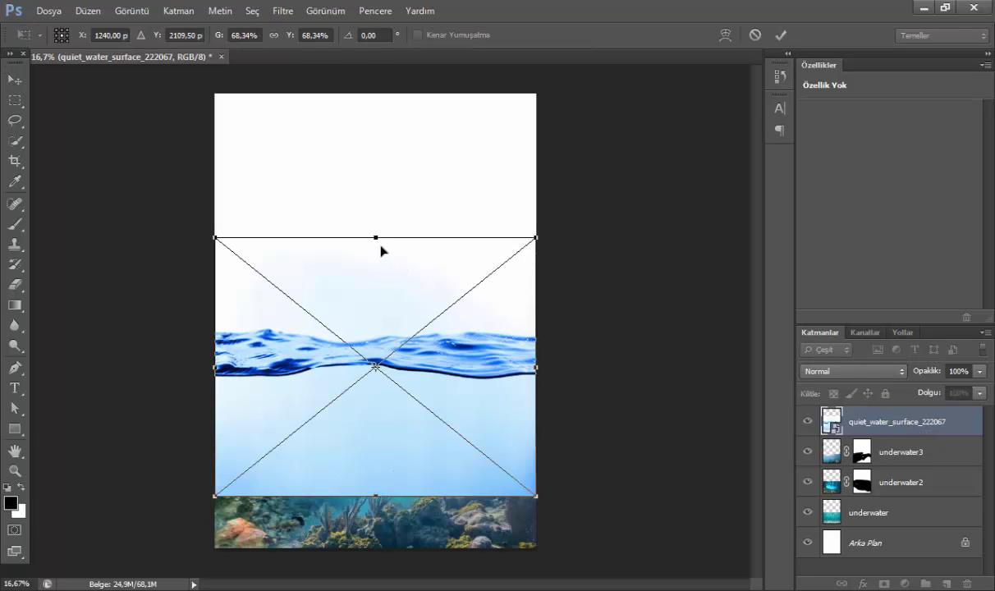
{"action": "right_click", "coordinate": [413, 319]}
{"action": "left_click", "coordinate": [401, 501]}
{"action": "left_click_drag", "start_coordinate": [376, 497], "coordinate": [376, 389]}
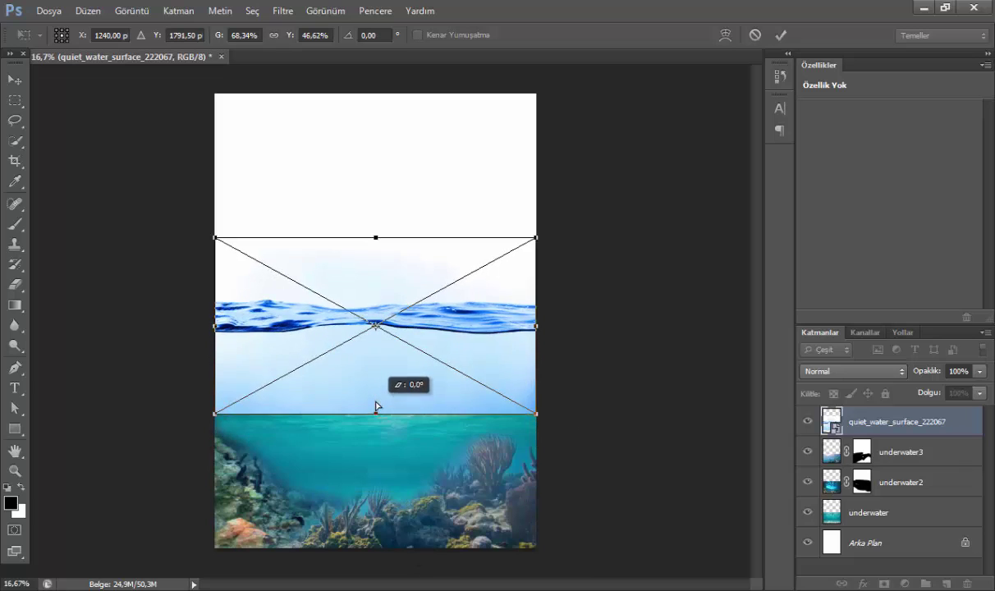
{"action": "left_click", "coordinate": [784, 37]}
Step: Add a layer mask to the wave layer and paint black to hide the band and mist
{"action": "left_click", "coordinate": [883, 584]}
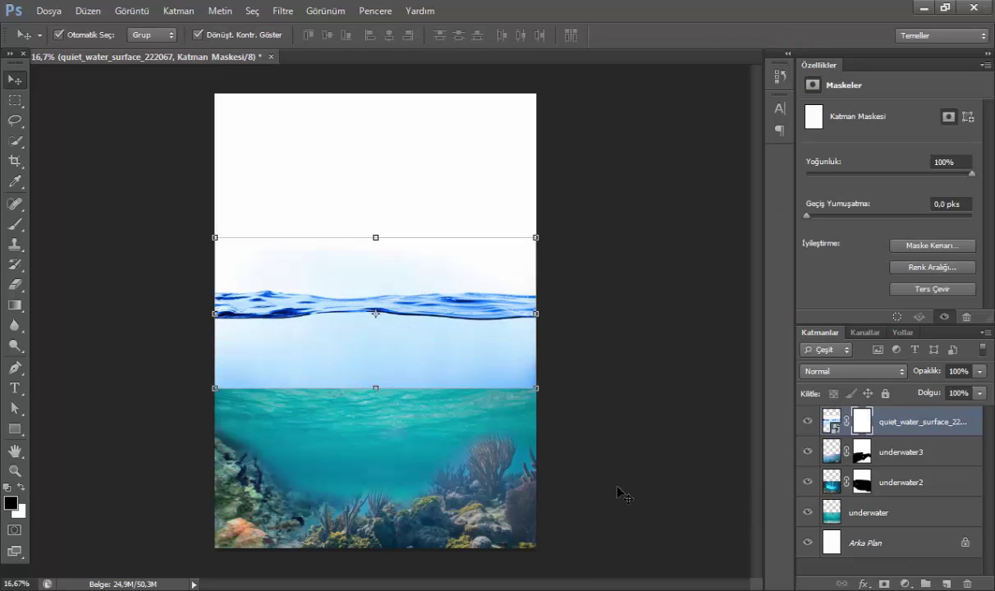
{"action": "key", "text": "b"}
{"action": "mouse_move", "coordinate": [448, 372]}
{"action": "left_mouse_down"}
{"action": "mouse_move", "coordinate": [448, 393]}
{"action": "mouse_move", "coordinate": [661, 355]}
{"action": "mouse_move", "coordinate": [397, 355]}
{"action": "mouse_move", "coordinate": [339, 335]}
{"action": "mouse_move", "coordinate": [234, 351]}
{"action": "mouse_move", "coordinate": [244, 365]}
{"action": "mouse_move", "coordinate": [224, 344]}
{"action": "left_mouse_up"}
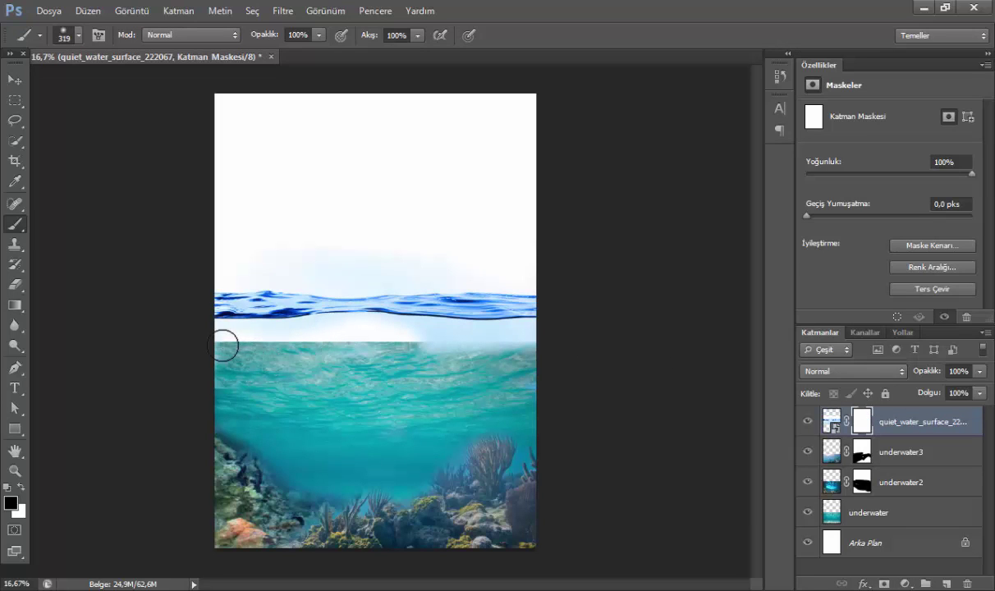
{"action": "left_click_drag", "start_coordinate": [430, 341], "coordinate": [493, 333]}
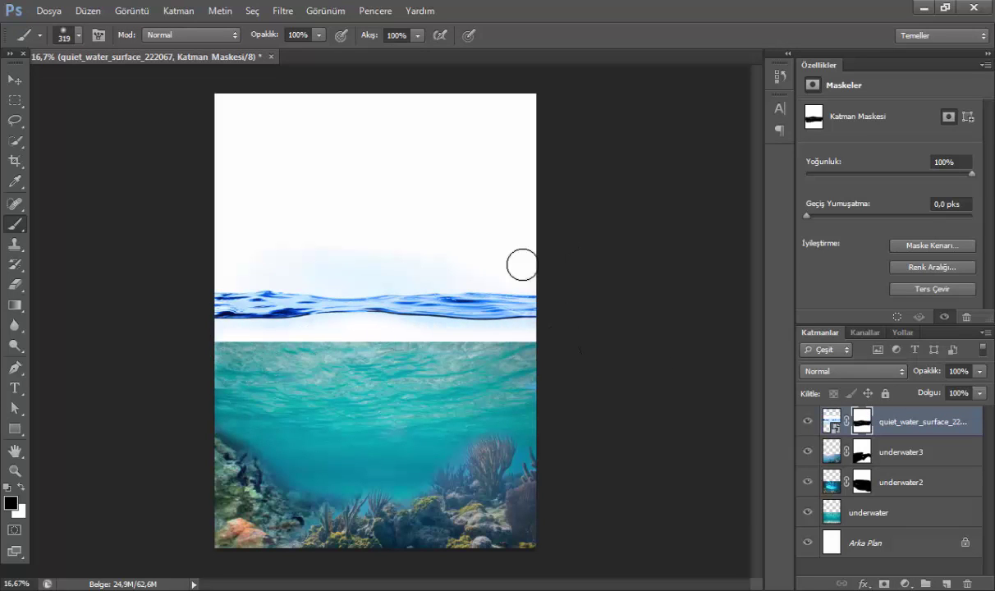
{"action": "mouse_move", "coordinate": [522, 264]}
{"action": "left_mouse_down"}
{"action": "mouse_move", "coordinate": [228, 262]}
{"action": "mouse_move", "coordinate": [371, 277]}
{"action": "mouse_move", "coordinate": [508, 269]}
{"action": "mouse_move", "coordinate": [377, 273]}
{"action": "mouse_move", "coordinate": [267, 249]}
{"action": "left_mouse_up"}
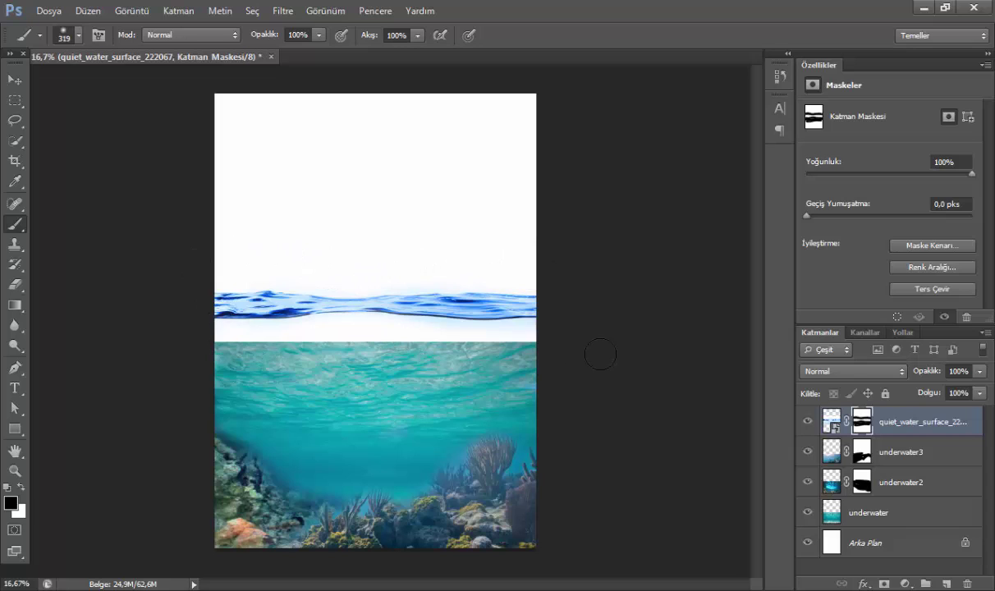
Step: Lower the wave layer onto the underwater waterline and retarget its mask
{"action": "left_click", "coordinate": [15, 79]}
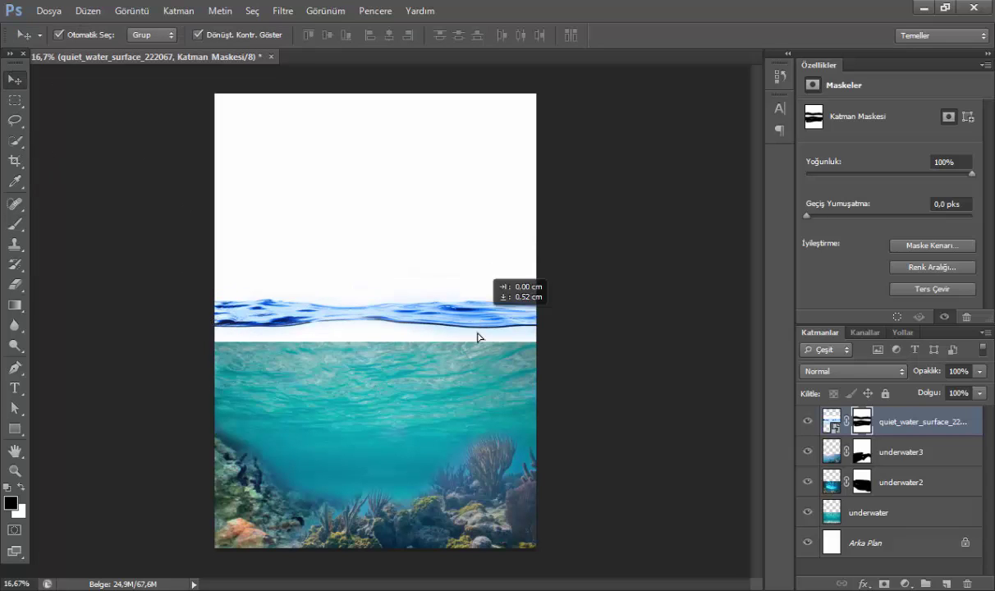
{"action": "left_click_drag", "start_coordinate": [453, 310], "coordinate": [489, 361]}
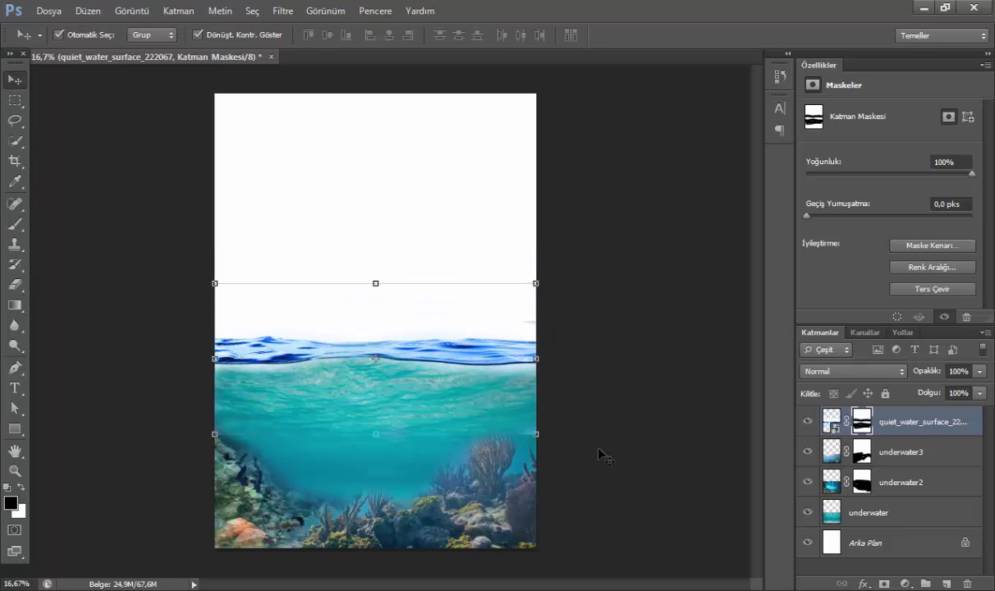
{"action": "left_click", "coordinate": [831, 421]}
{"action": "key", "text": "b"}
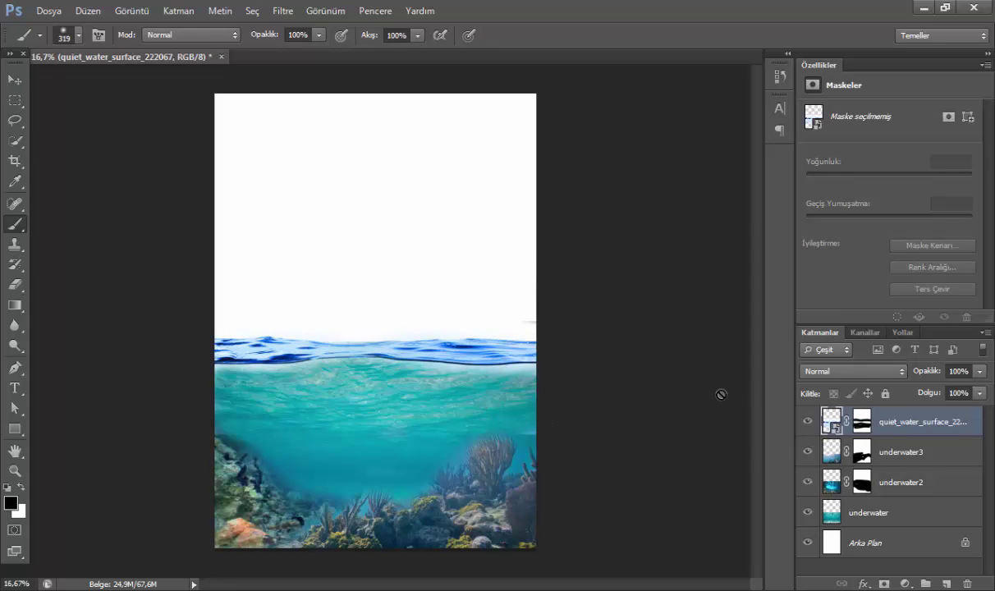
{"action": "left_click", "coordinate": [860, 425]}
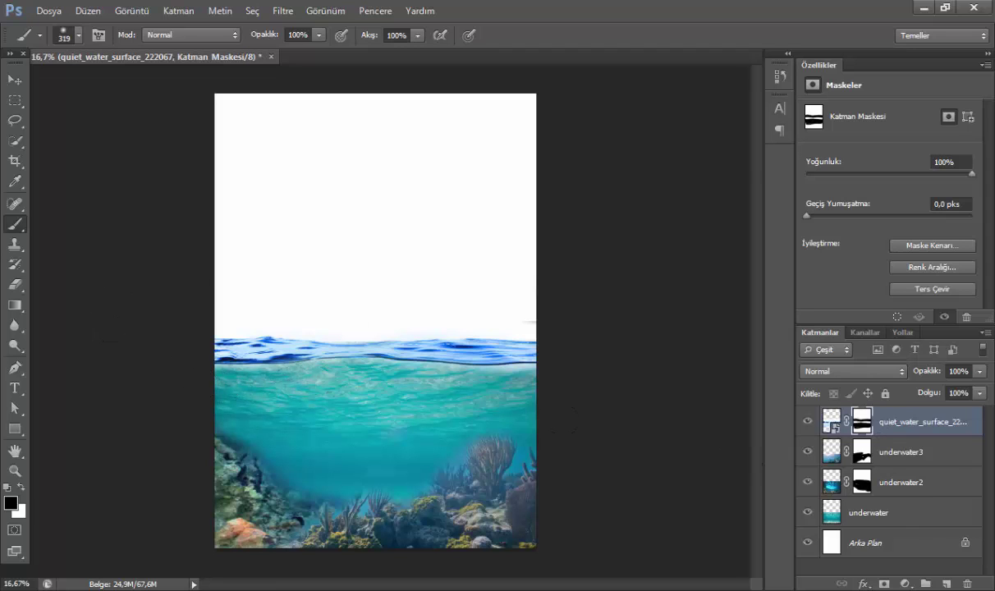
{"action": "left_click", "coordinate": [903, 584]}
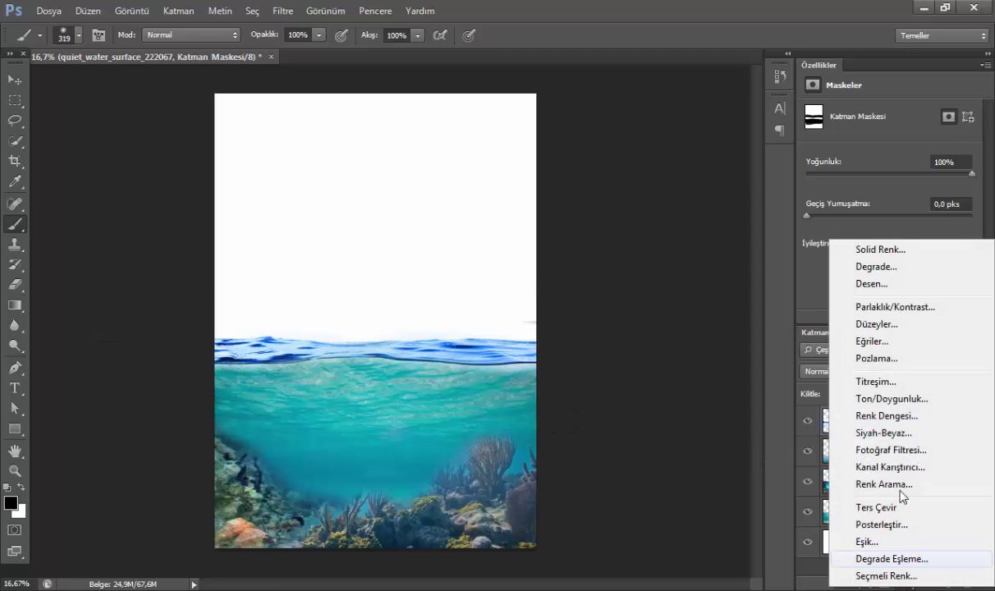
Step: Add a Color Balance layer clipped to the wave, with midtones Cyan −100 and Blue +11
{"action": "left_click", "coordinate": [916, 416]}
{"action": "mouse_move", "coordinate": [864, 202]}
{"action": "left_mouse_down"}
{"action": "mouse_move", "coordinate": [913, 203]}
{"action": "mouse_move", "coordinate": [902, 202]}
{"action": "left_mouse_up"}
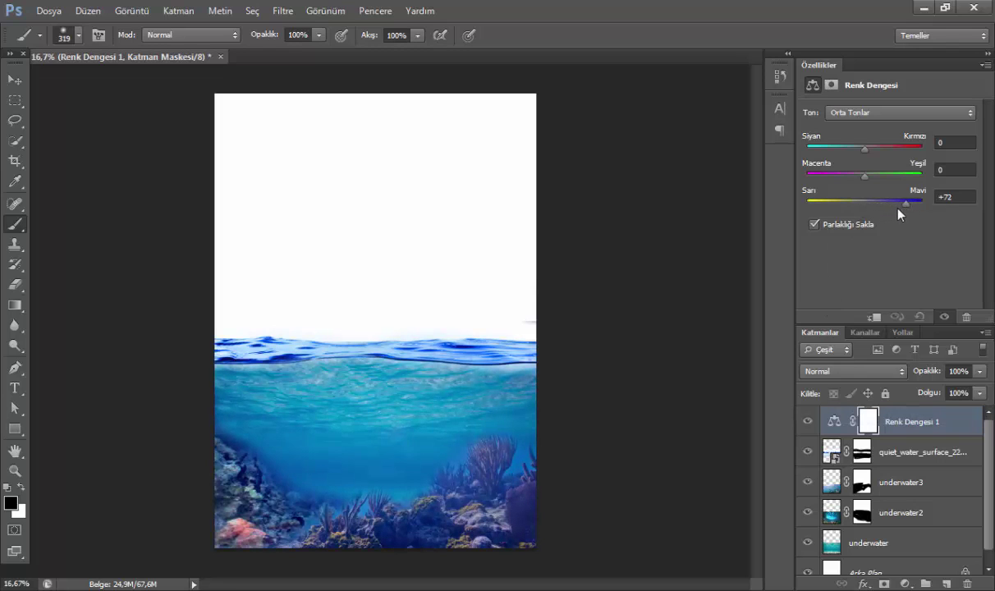
{"action": "left_click", "coordinate": [874, 317]}
{"action": "left_click_drag", "start_coordinate": [902, 204], "coordinate": [871, 204]}
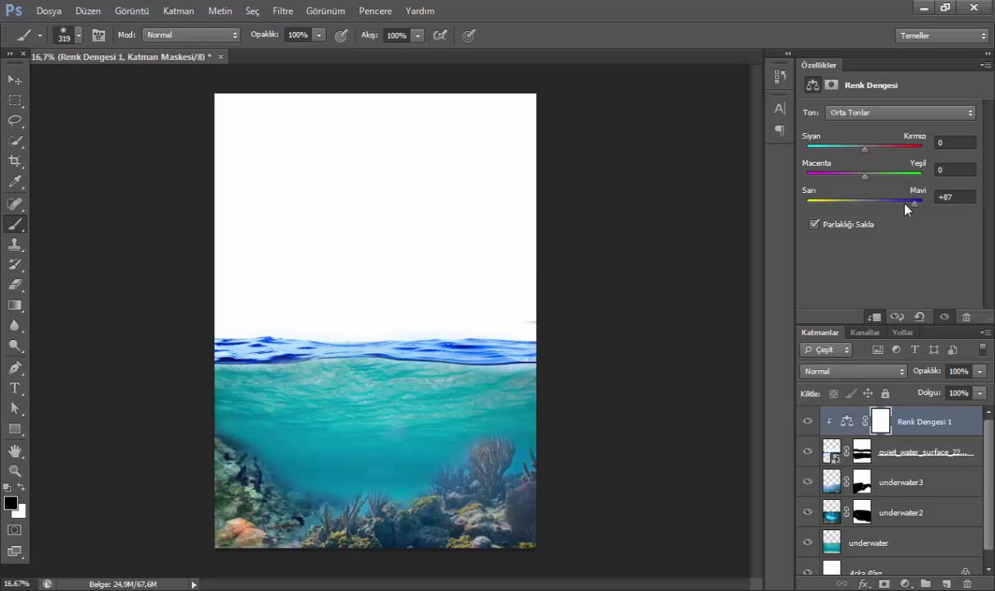
{"action": "left_click_drag", "start_coordinate": [864, 148], "coordinate": [816, 148]}
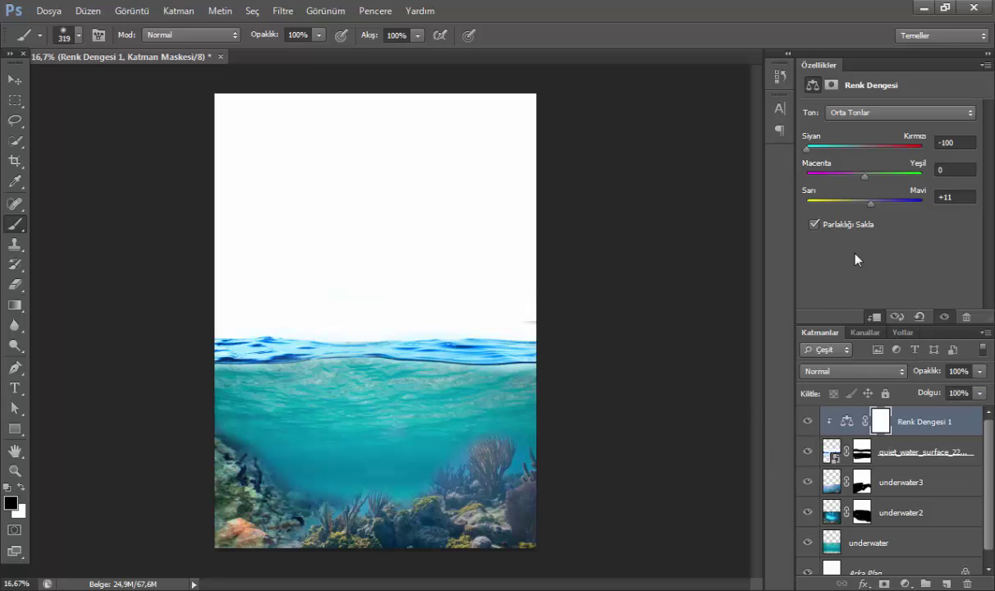
{"action": "left_click", "coordinate": [835, 451]}
Step: Warp the water surface layer to about 84% height, shift it up slightly, and commit
{"action": "left_click", "coordinate": [10, 80]}
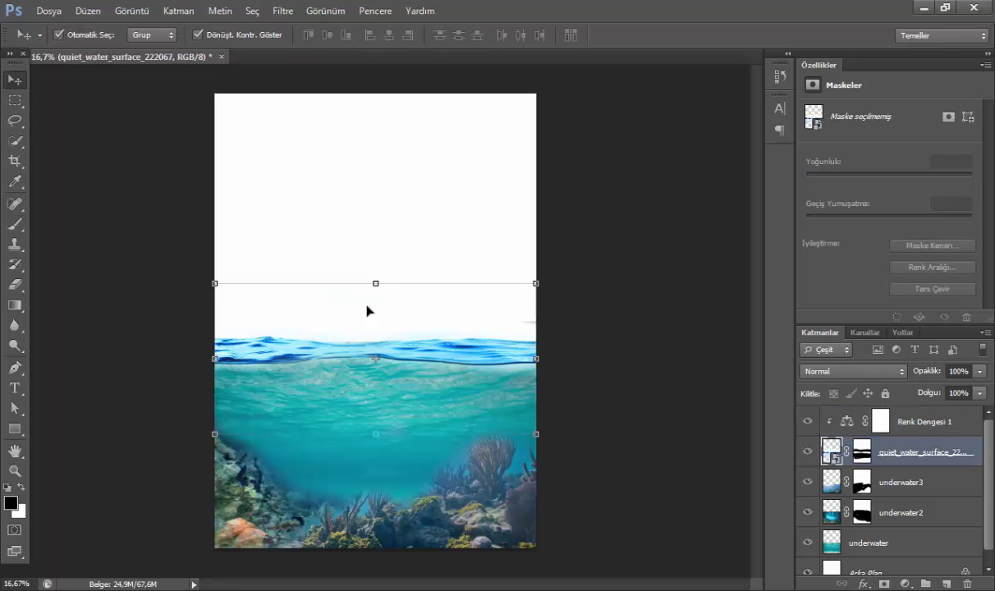
{"action": "key", "text": "ctrl+t"}
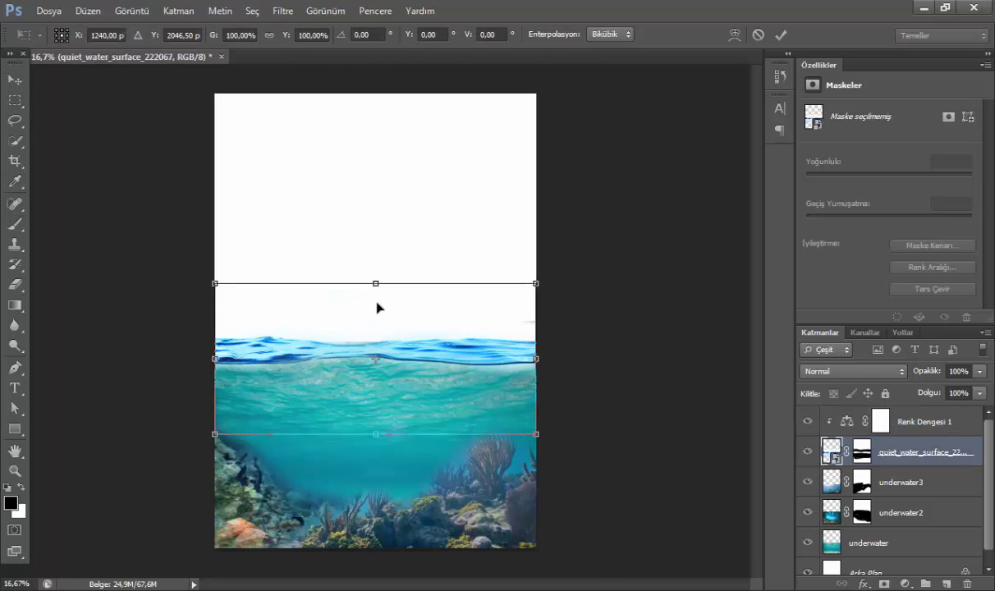
{"action": "right_click", "coordinate": [377, 307]}
{"action": "left_click", "coordinate": [440, 389]}
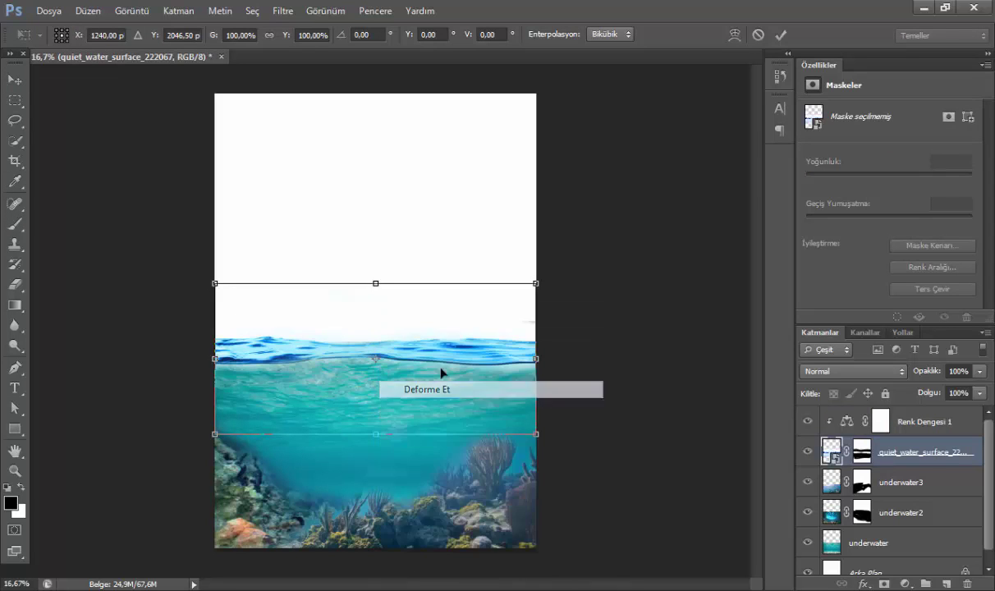
{"action": "left_click_drag", "start_coordinate": [375, 284], "coordinate": [375, 309]}
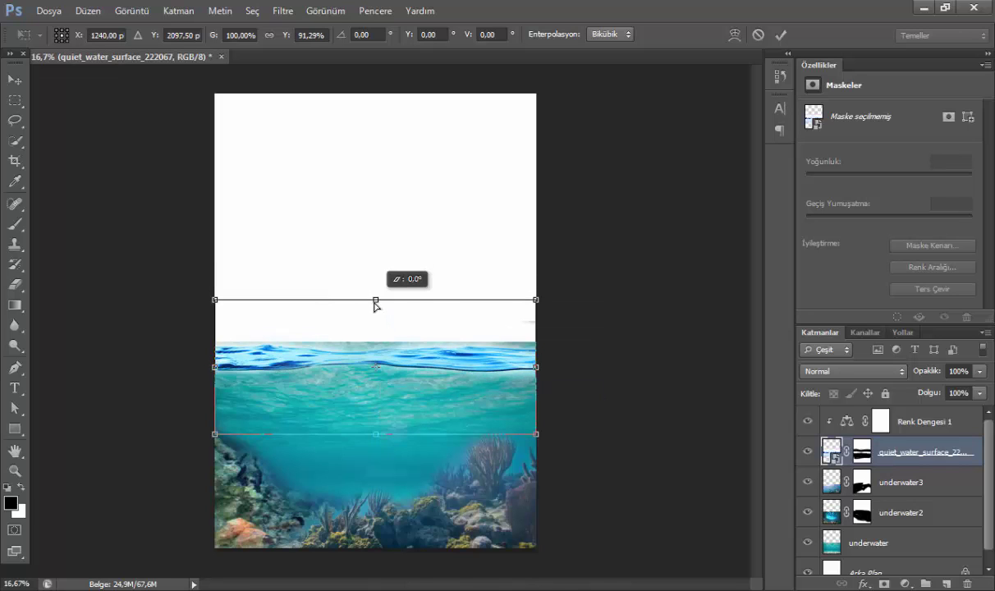
{"action": "left_click_drag", "start_coordinate": [393, 371], "coordinate": [398, 365]}
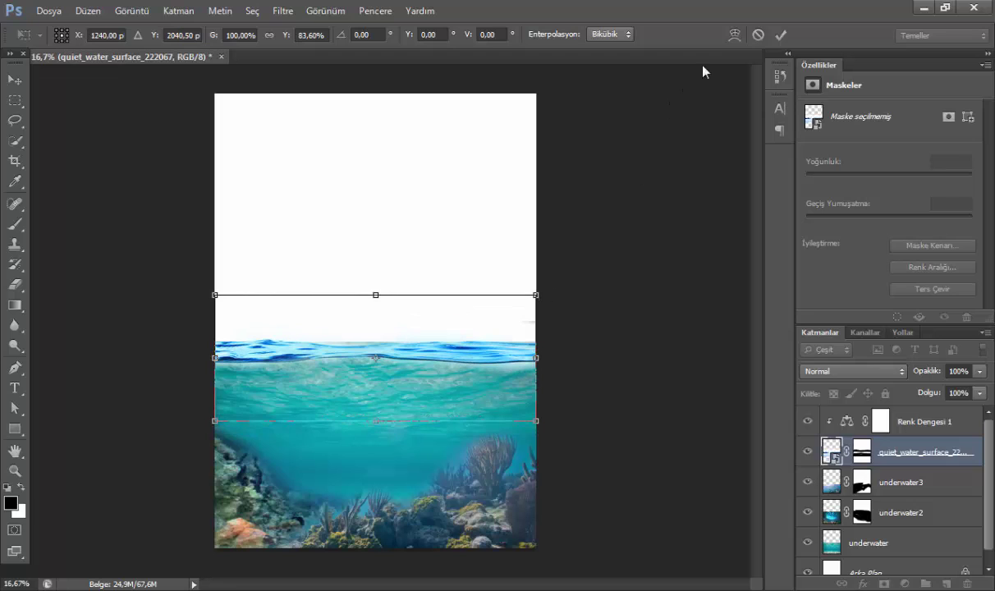
{"action": "left_click", "coordinate": [780, 35]}
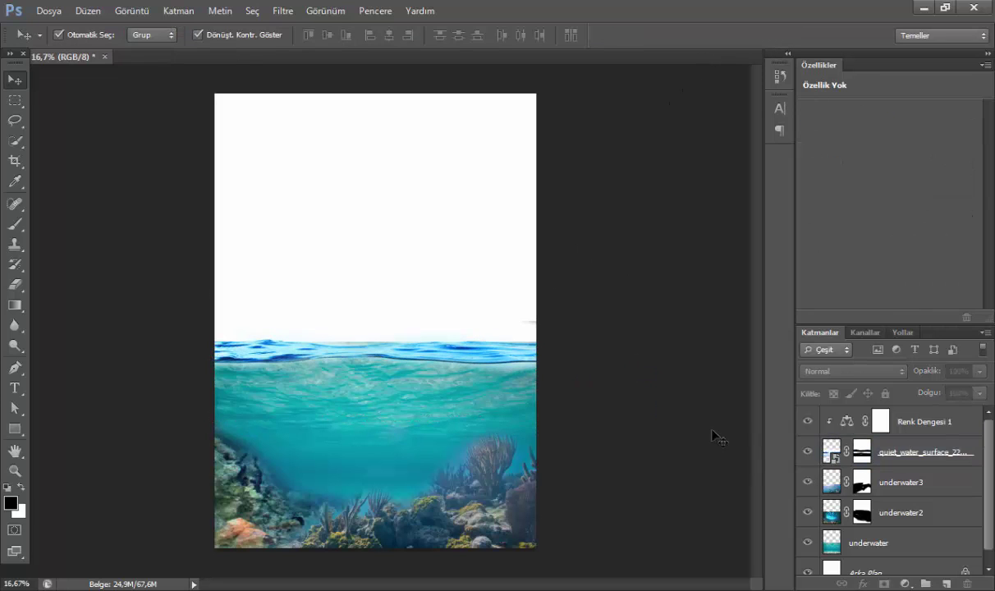
Step: Select the wave layer's mask with the Brush tool, then switch to the image folder window
{"action": "left_click", "coordinate": [861, 451]}
{"action": "key", "text": "b"}
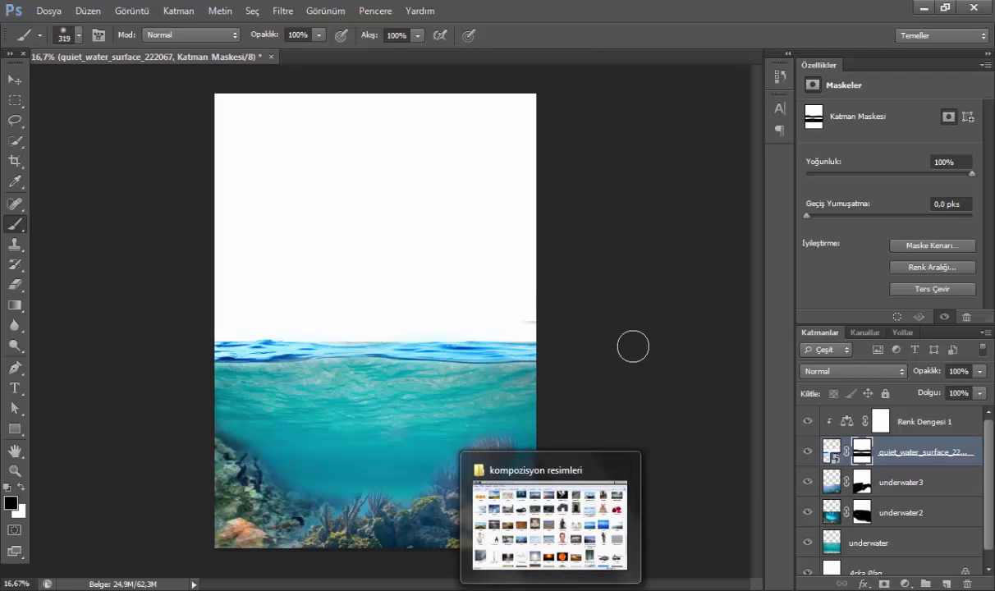
{"action": "scroll", "coordinate": [802, 497], "scroll_direction": "down", "scroll_amount": 1}
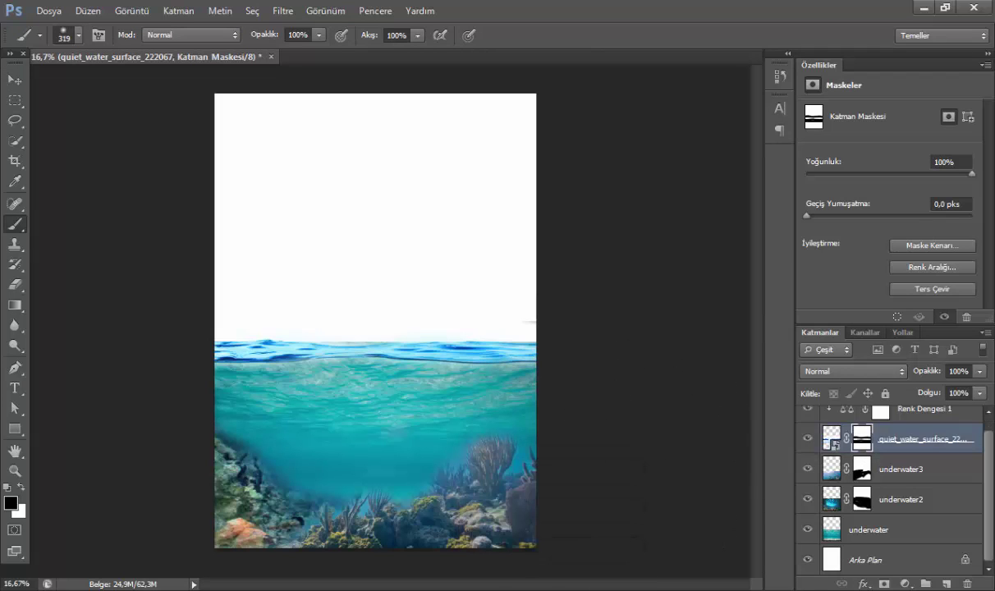
{"action": "left_click", "coordinate": [925, 6]}
Step: Find model17 in the kompozisyon resimleri folder and drag it into Photoshop to open it
{"action": "scroll", "coordinate": [541, 329], "scroll_direction": "up", "scroll_amount": 1}
{"action": "scroll", "coordinate": [584, 303], "scroll_direction": "up", "scroll_amount": 4}
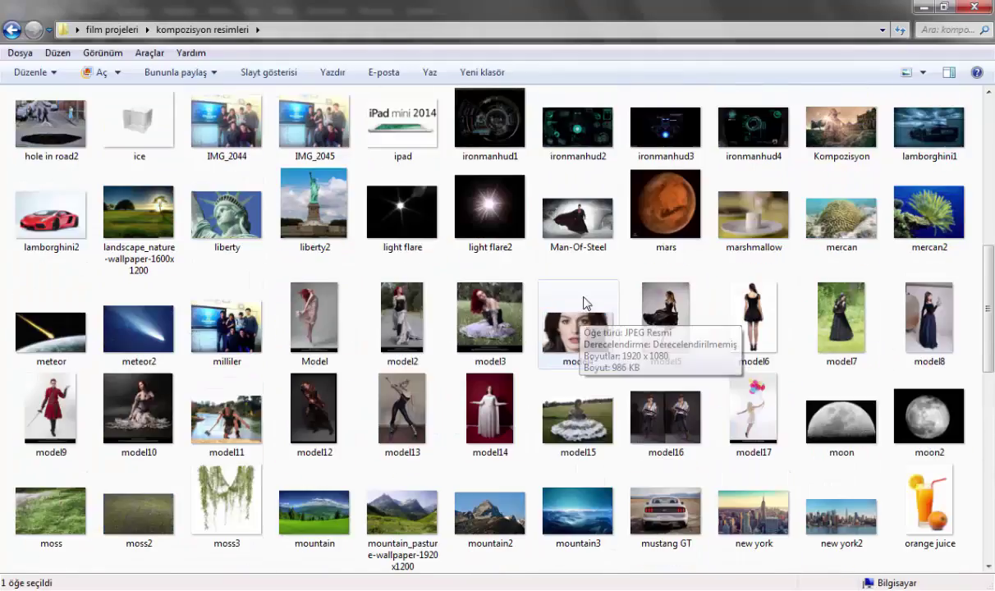
{"action": "scroll", "coordinate": [584, 303], "scroll_direction": "up", "scroll_amount": 3}
{"action": "scroll", "coordinate": [990, 182], "scroll_direction": "up", "scroll_amount": 3}
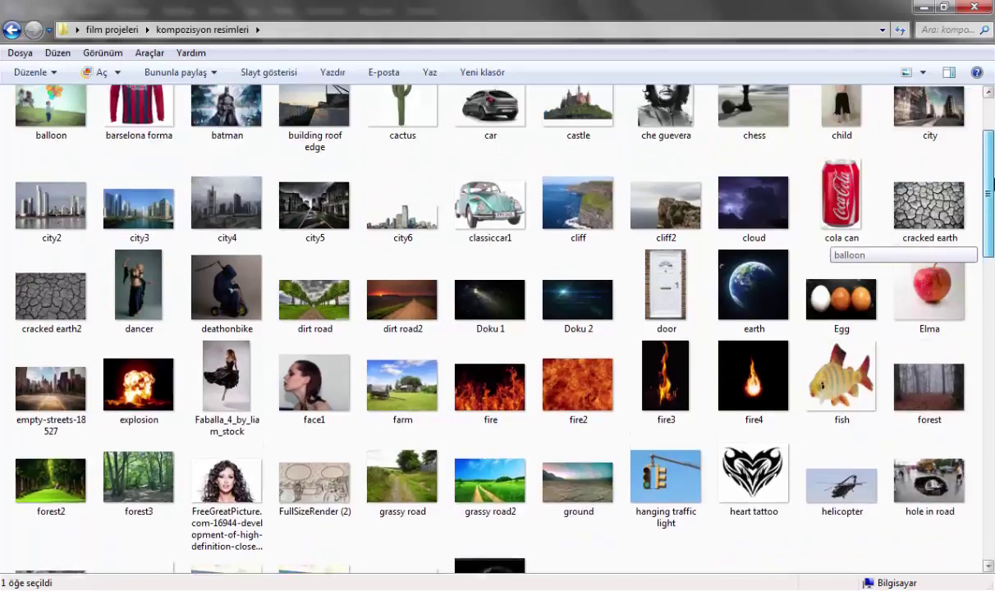
{"action": "scroll", "coordinate": [990, 182], "scroll_direction": "down", "scroll_amount": 6}
{"action": "scroll", "coordinate": [991, 182], "scroll_direction": "down", "scroll_amount": 4}
{"action": "scroll", "coordinate": [366, 404], "scroll_direction": "down", "scroll_amount": 1}
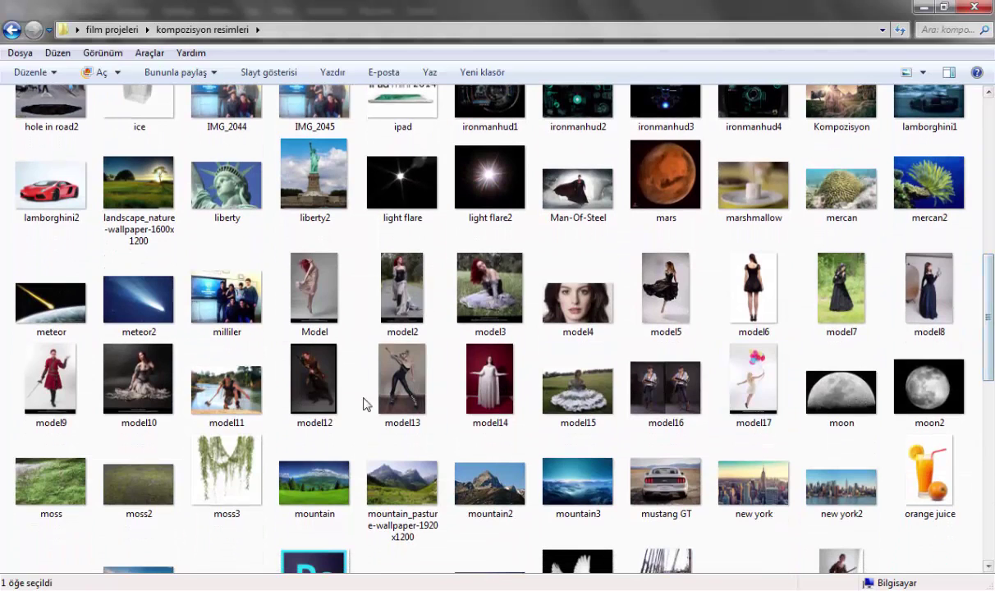
{"action": "scroll", "coordinate": [733, 395], "scroll_direction": "down", "scroll_amount": 2}
{"action": "left_click", "coordinate": [768, 240]}
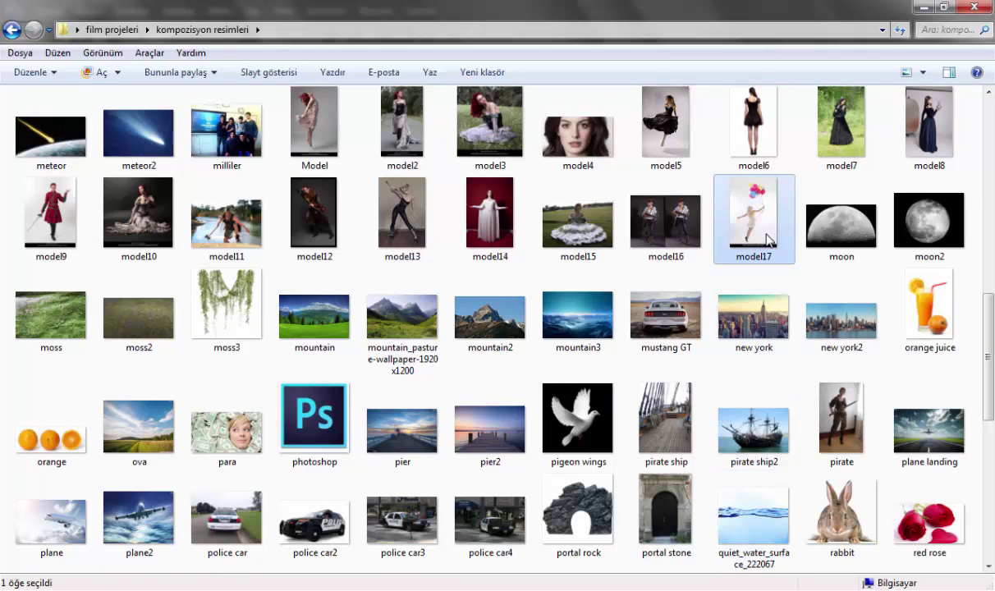
{"action": "left_click_drag", "start_coordinate": [721, 263], "coordinate": [210, 575]}
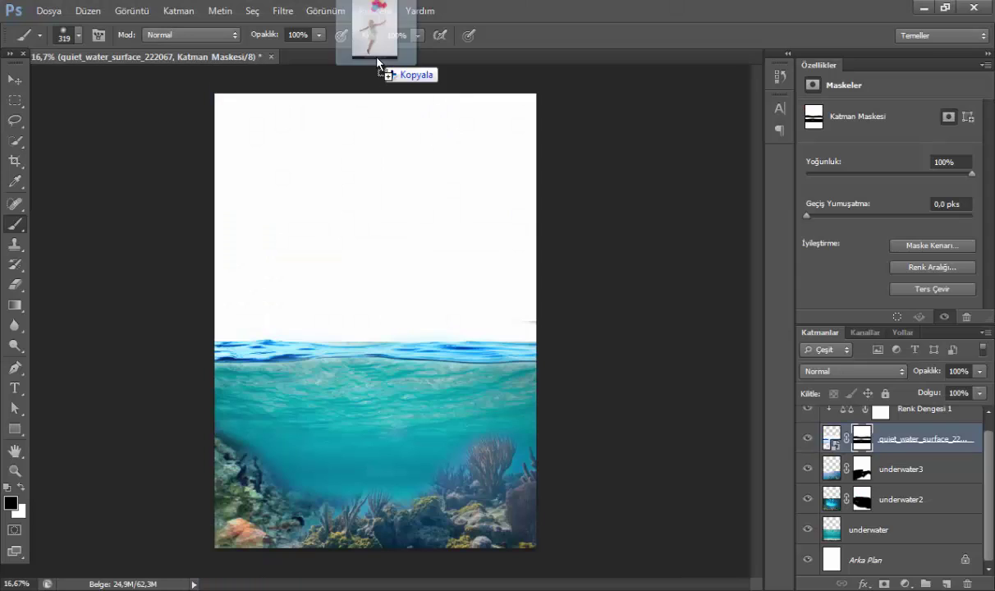
{"action": "left_click_drag", "start_coordinate": [215, 574], "coordinate": [376, 63]}
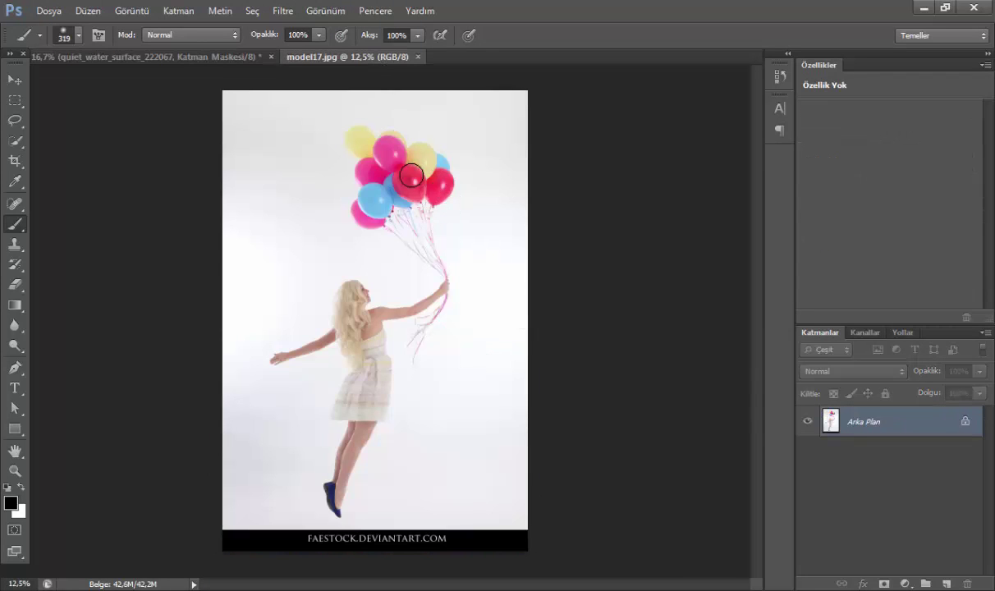
Step: Select the girl via inverted Color Range on the backdrop, copy her to Katman 1, and hide Arka Plan
{"action": "left_click", "coordinate": [252, 10]}
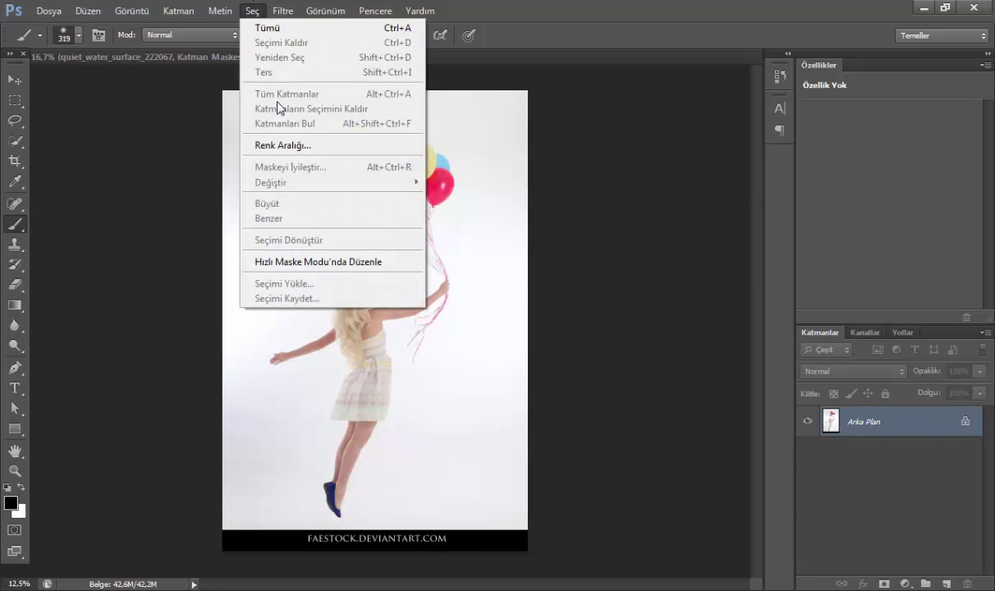
{"action": "left_click", "coordinate": [279, 146]}
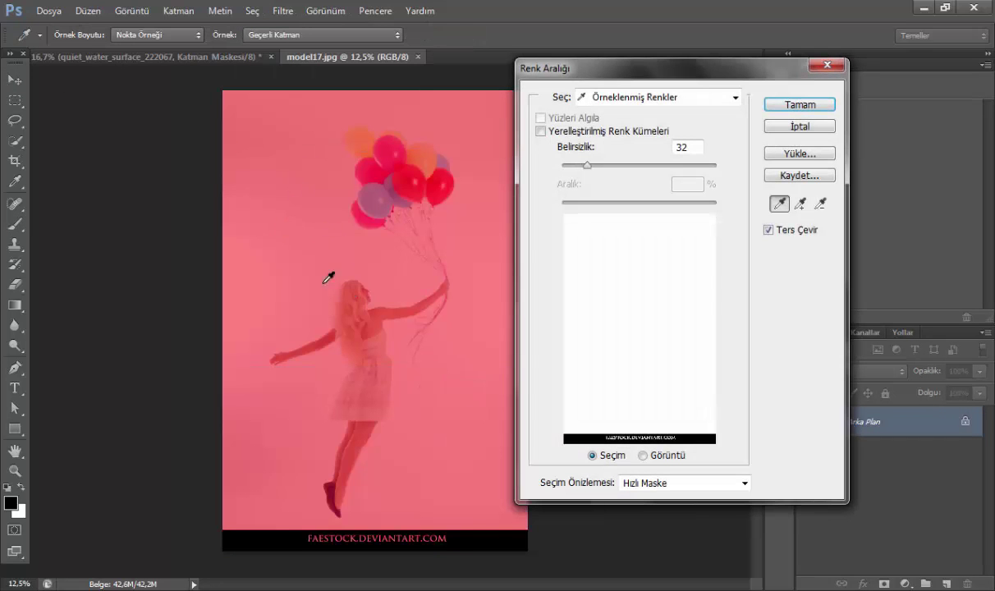
{"action": "left_click", "coordinate": [288, 254]}
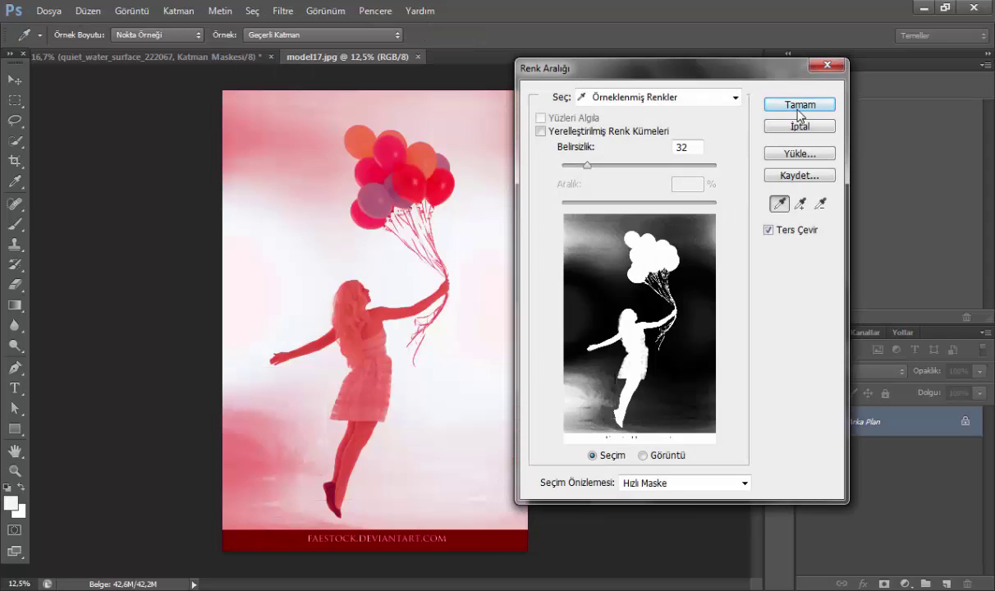
{"action": "left_click", "coordinate": [797, 108]}
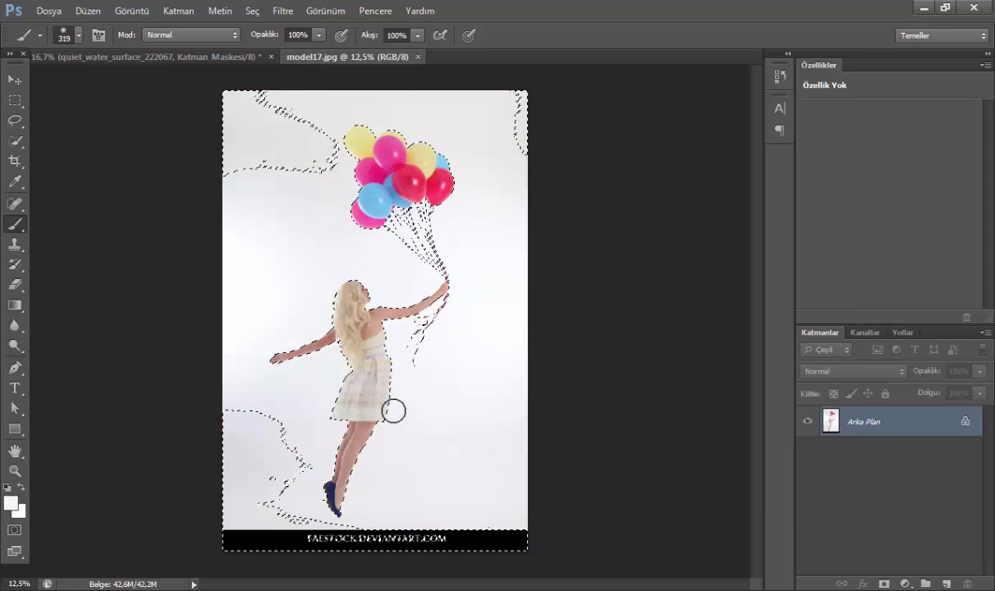
{"action": "key", "text": "ctrl+j"}
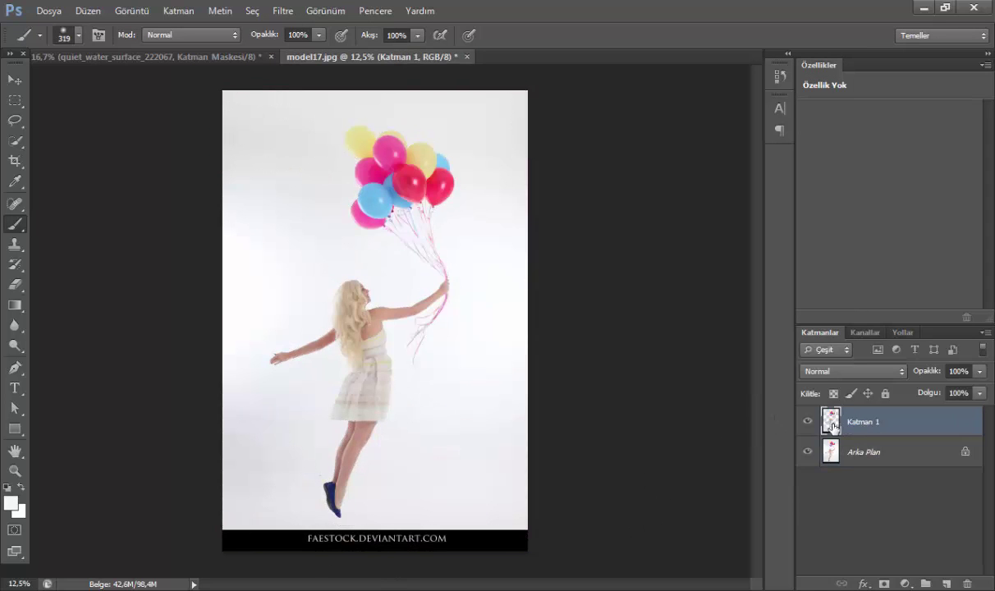
{"action": "left_click", "coordinate": [807, 452]}
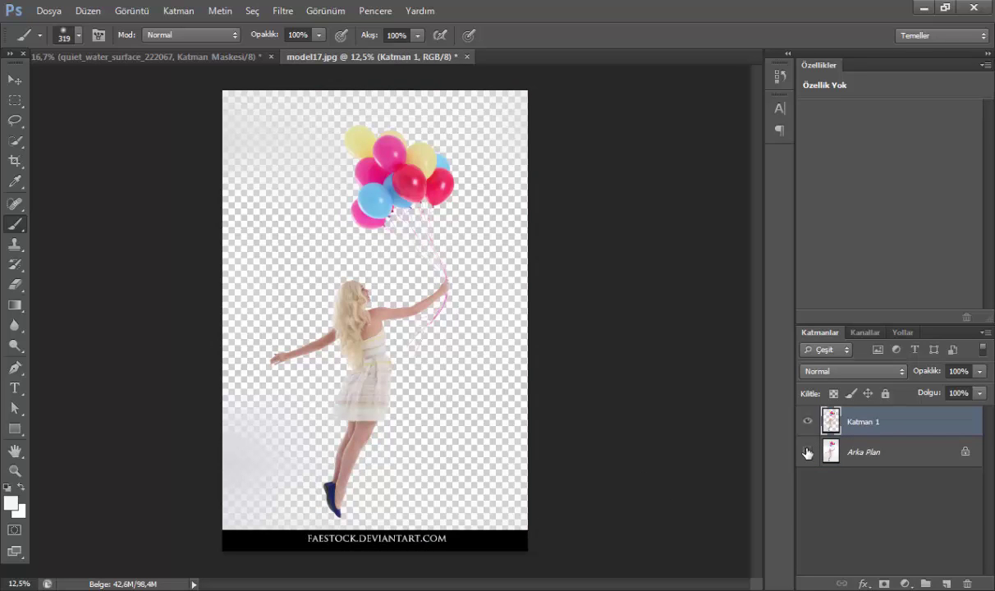
{"action": "left_click", "coordinate": [15, 79]}
Step: Raise the cut-out, erase its black watermark strip, and drag it into the underwater composite
{"action": "left_click_drag", "start_coordinate": [356, 516], "coordinate": [356, 469]}
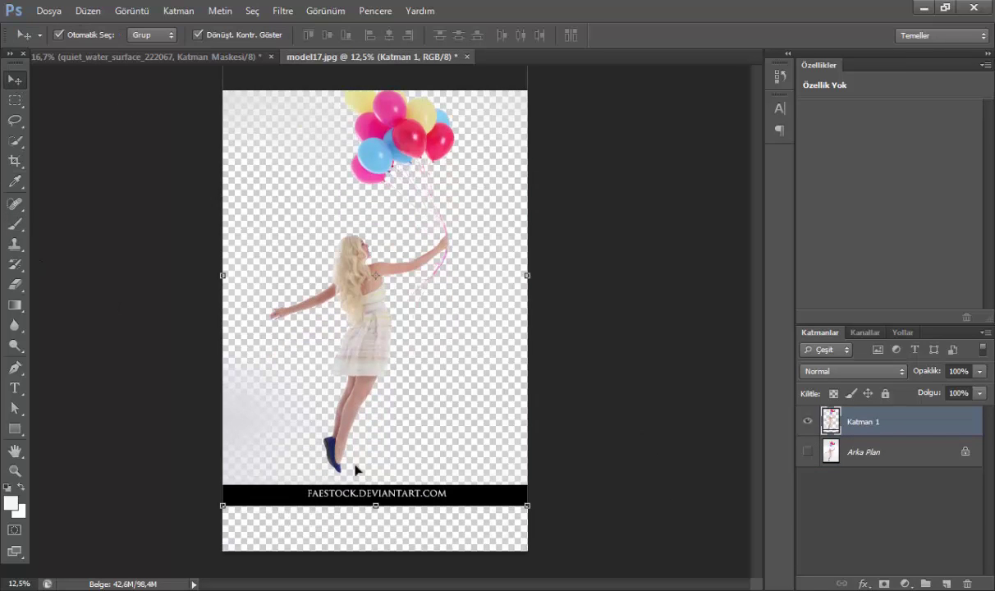
{"action": "key", "text": "e"}
{"action": "mouse_move", "coordinate": [262, 501]}
{"action": "left_mouse_down"}
{"action": "mouse_move", "coordinate": [215, 497]}
{"action": "mouse_move", "coordinate": [213, 487]}
{"action": "mouse_move", "coordinate": [278, 484]}
{"action": "mouse_move", "coordinate": [351, 503]}
{"action": "mouse_move", "coordinate": [329, 485]}
{"action": "mouse_move", "coordinate": [492, 484]}
{"action": "mouse_move", "coordinate": [248, 453]}
{"action": "mouse_move", "coordinate": [234, 361]}
{"action": "mouse_move", "coordinate": [270, 409]}
{"action": "left_mouse_up"}
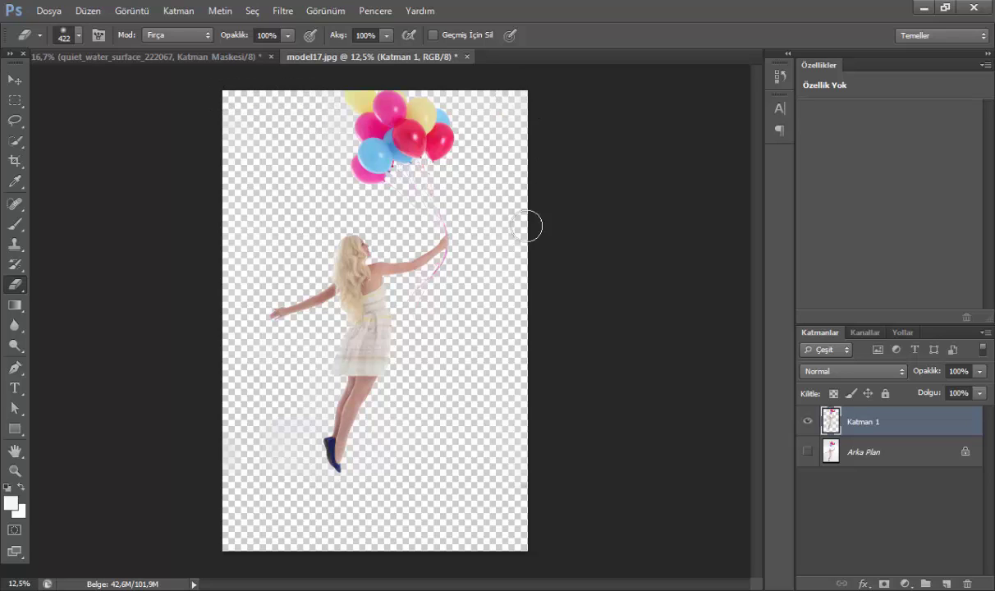
{"action": "left_click", "coordinate": [14, 79]}
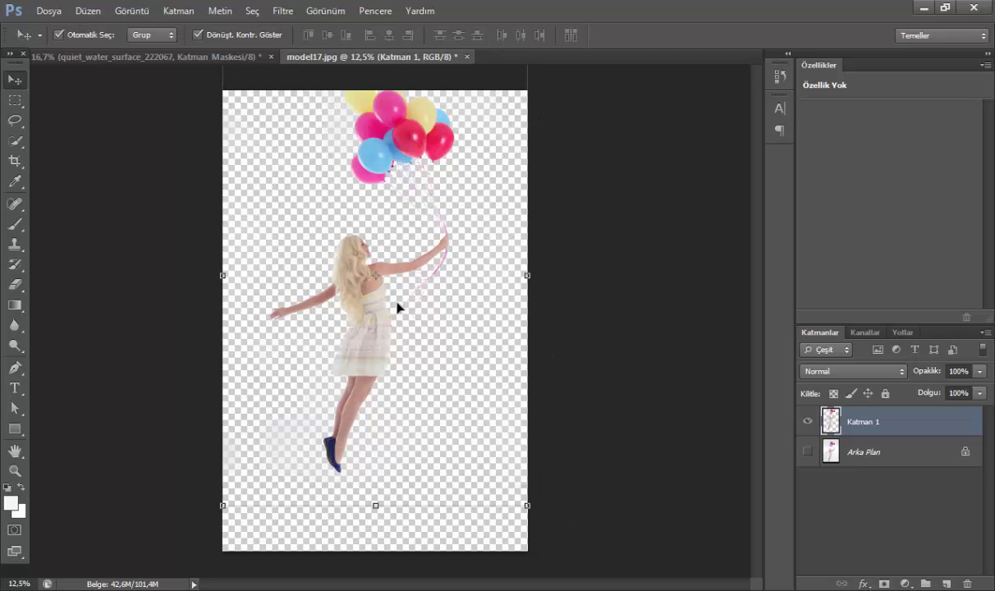
{"action": "left_click_drag", "start_coordinate": [399, 305], "coordinate": [162, 61]}
{"action": "mouse_move", "coordinate": [332, 263]}
{"action": "left_mouse_down"}
{"action": "mouse_move", "coordinate": [153, 65]}
{"action": "mouse_move", "coordinate": [388, 284]}
{"action": "left_mouse_up"}
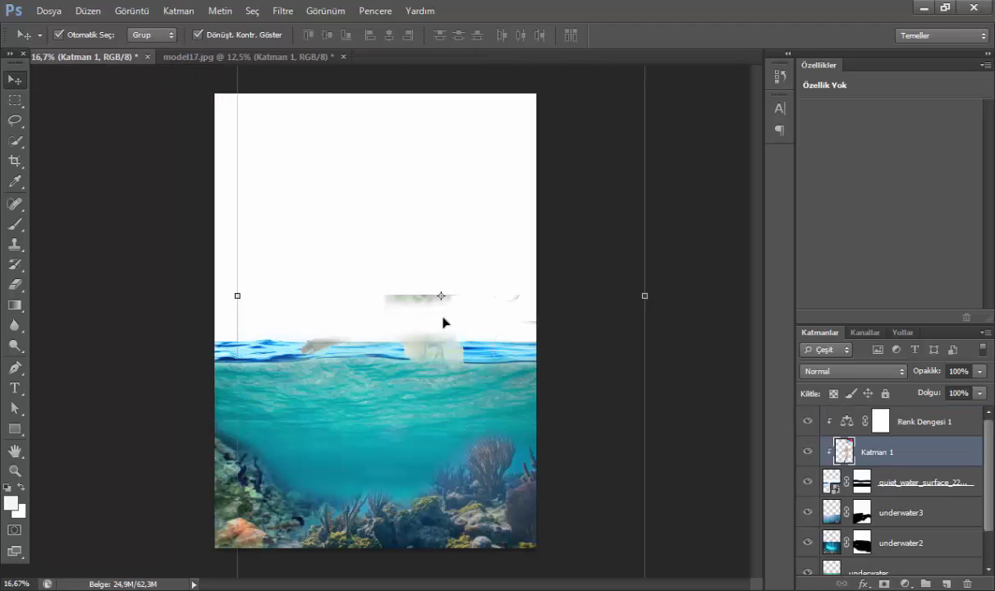
Step: Move Katman 1 above Renk Dengesi 1 and release it from the clipping mask
{"action": "left_click_drag", "start_coordinate": [909, 460], "coordinate": [936, 411]}
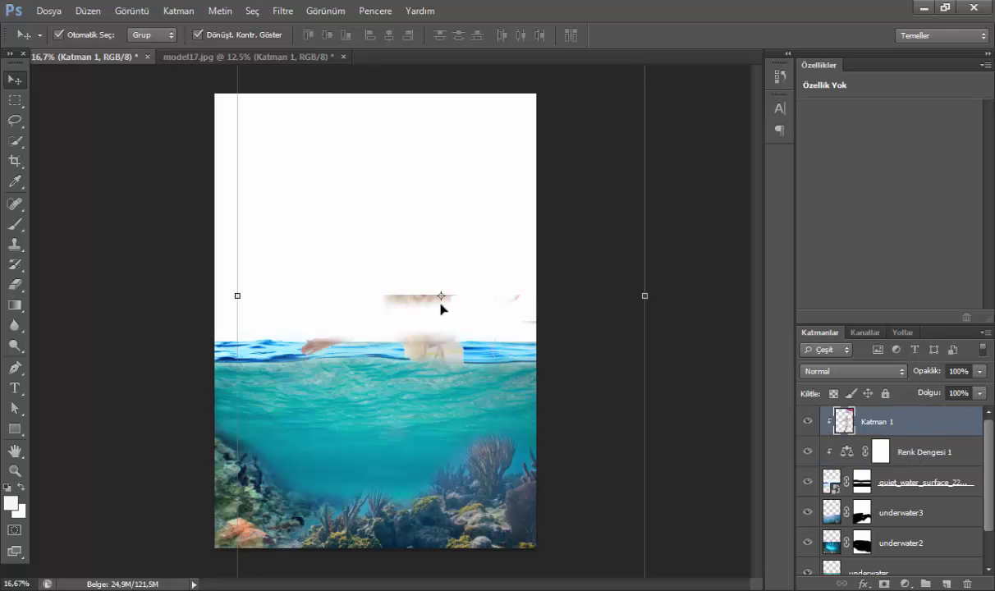
{"action": "left_click_drag", "start_coordinate": [441, 308], "coordinate": [435, 384]}
{"action": "left_click", "coordinate": [517, 316]}
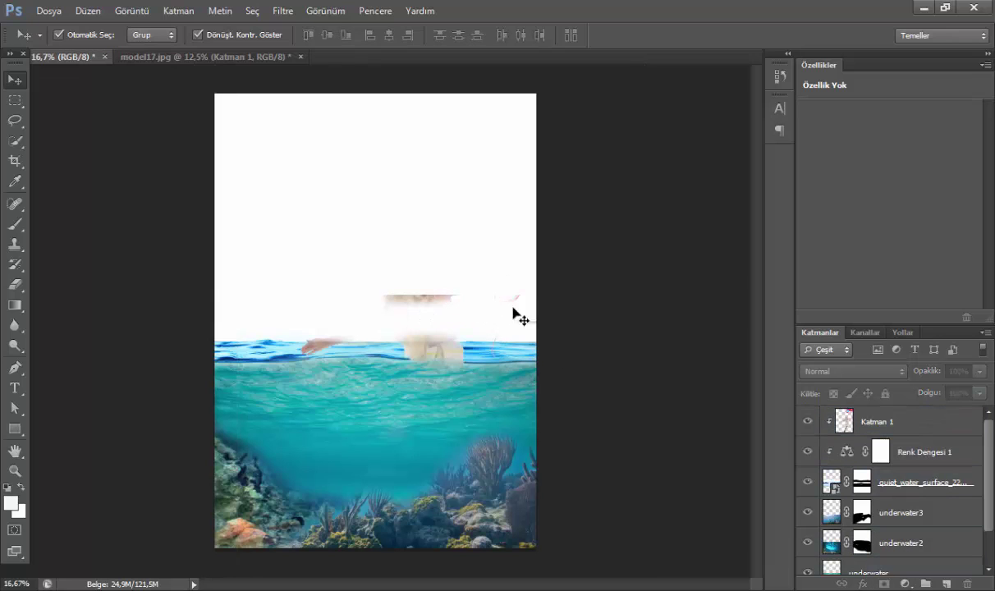
{"action": "left_click", "coordinate": [876, 422]}
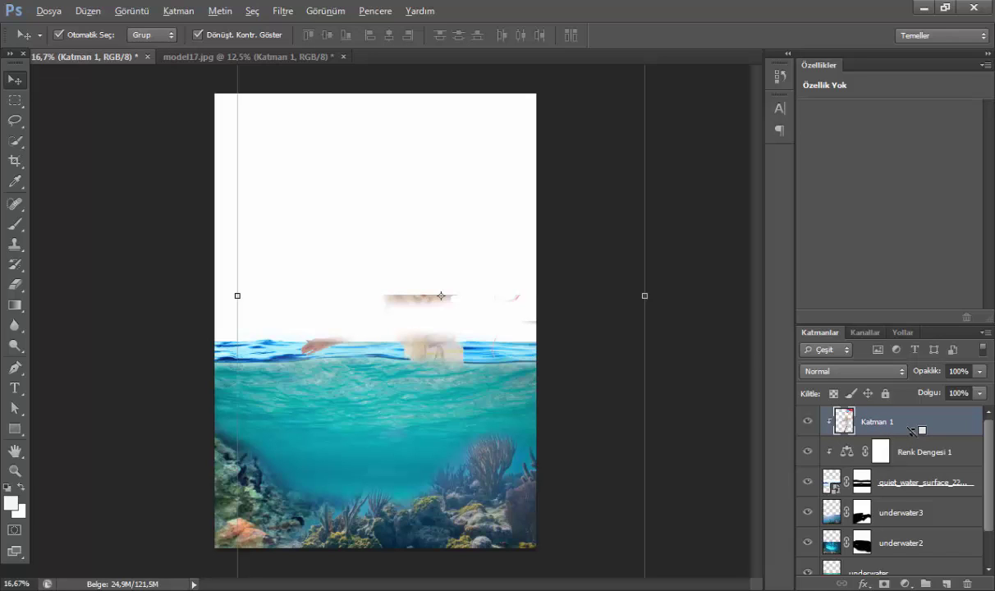
{"action": "left_click", "coordinate": [911, 430], "text": "alt"}
Step: Scale the balloon girl proportionally to 62% and move her left over the waterline
{"action": "key", "text": "alt"}
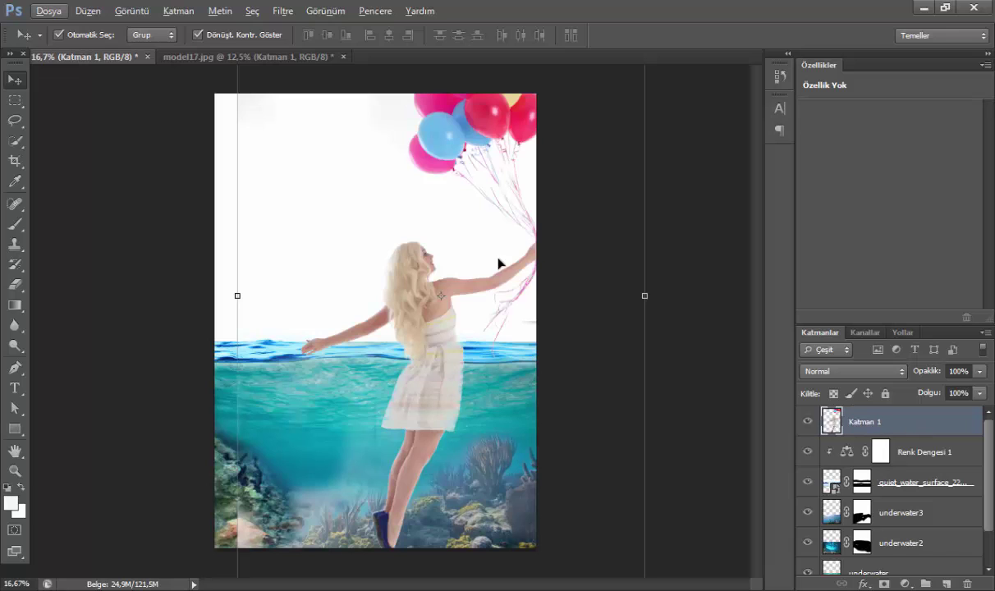
{"action": "left_click_drag", "start_coordinate": [552, 293], "coordinate": [506, 291]}
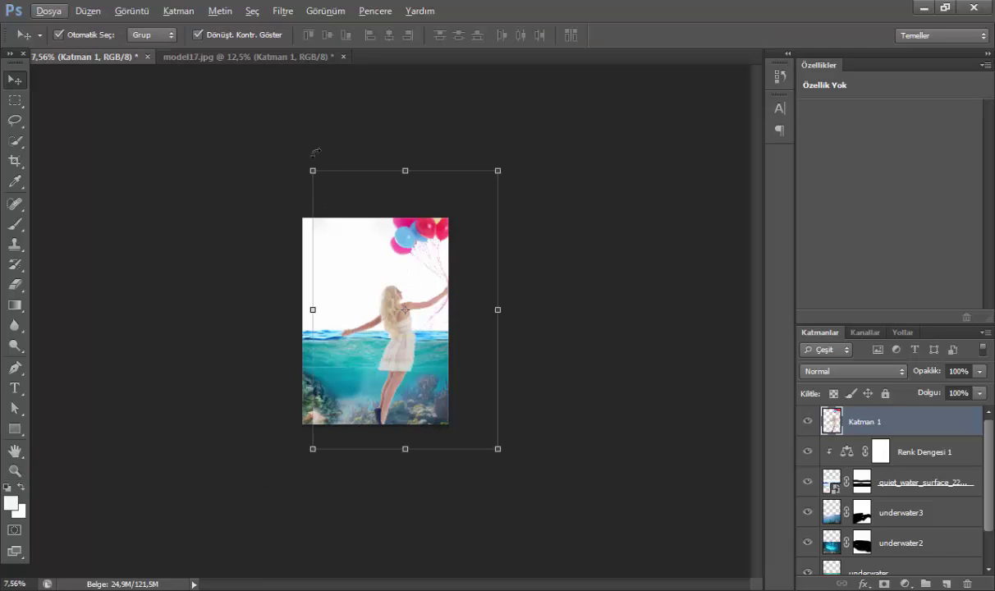
{"action": "left_click", "coordinate": [311, 171]}
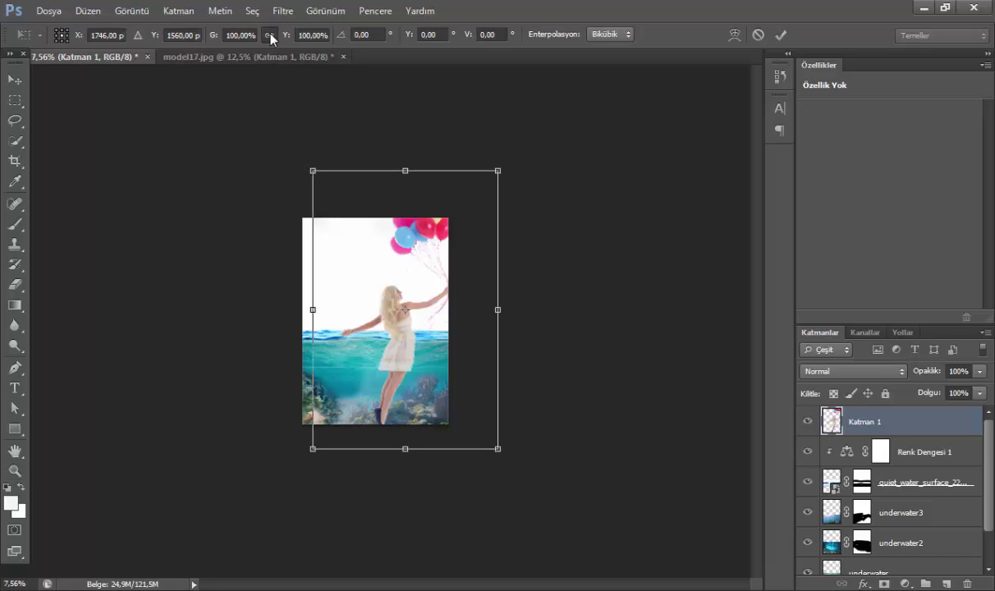
{"action": "left_click", "coordinate": [270, 36]}
{"action": "left_click", "coordinate": [297, 35]}
{"action": "mouse_move", "coordinate": [283, 43]}
{"action": "left_mouse_down"}
{"action": "mouse_move", "coordinate": [261, 38]}
{"action": "mouse_move", "coordinate": [279, 43]}
{"action": "left_mouse_up"}
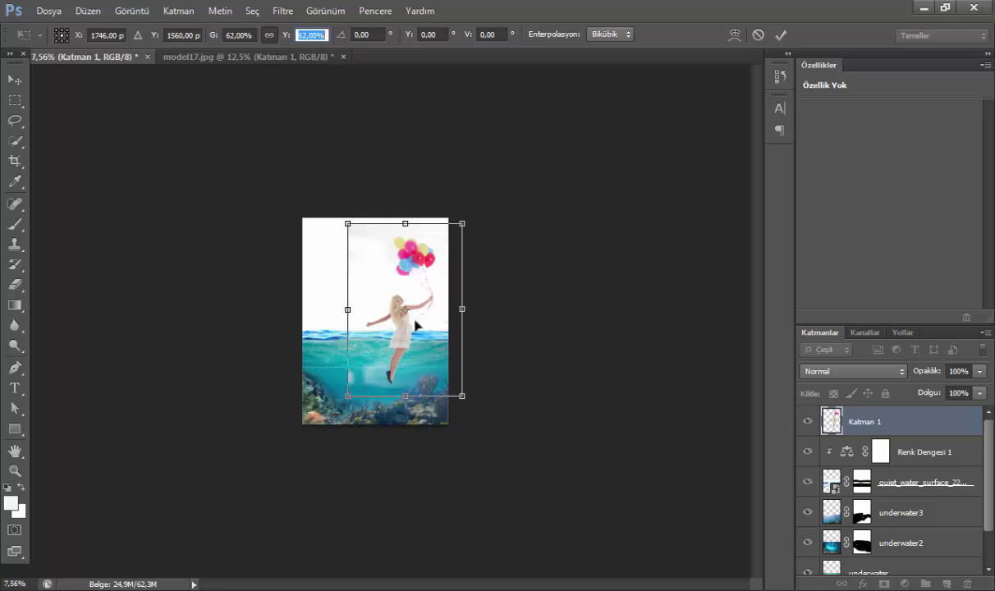
{"action": "left_click_drag", "start_coordinate": [394, 323], "coordinate": [364, 327]}
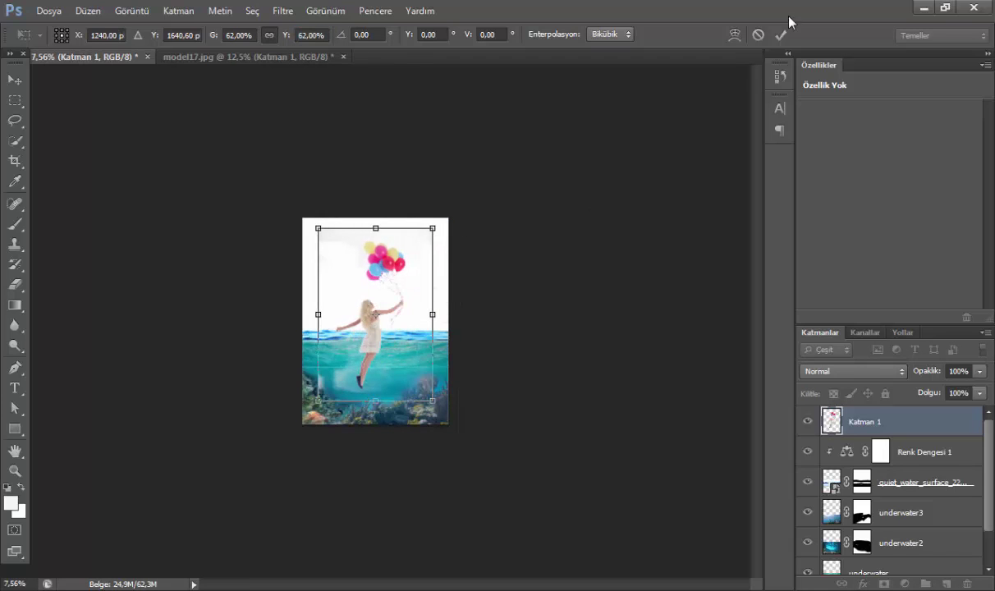
{"action": "left_click", "coordinate": [775, 39]}
Step: Fit the canvas on screen and erase the grey top-left patch and the light seam in the water
{"action": "key", "text": "z"}
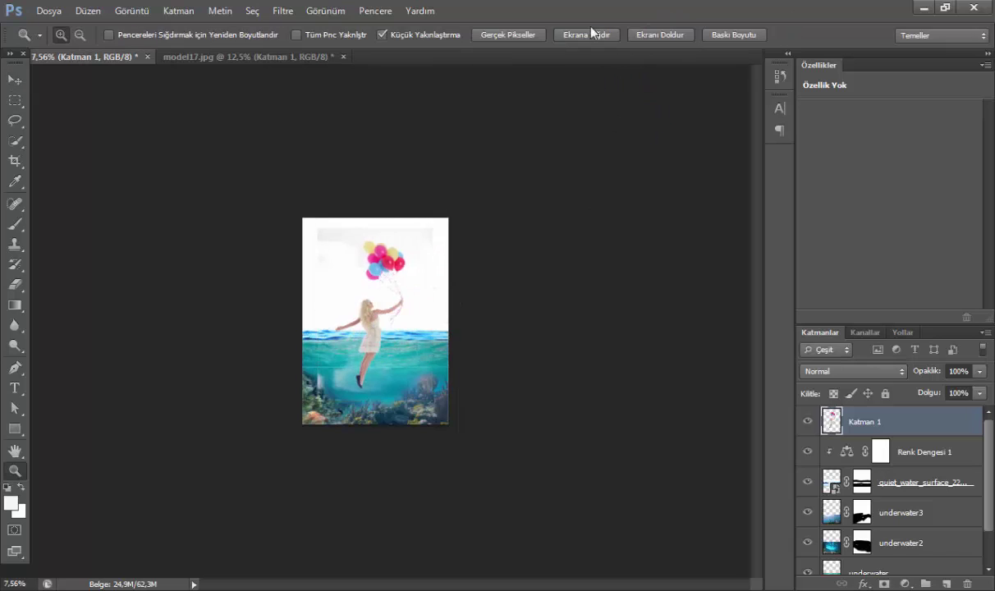
{"action": "left_click", "coordinate": [574, 35]}
{"action": "key", "text": "v"}
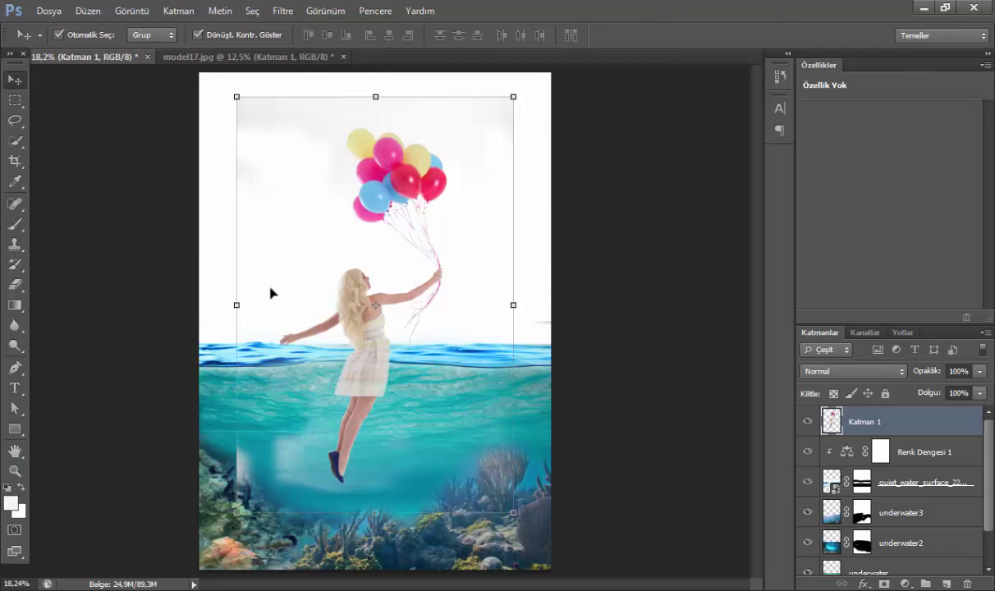
{"action": "key", "text": "e"}
{"action": "mouse_move", "coordinate": [289, 142]}
{"action": "left_mouse_down"}
{"action": "mouse_move", "coordinate": [247, 114]}
{"action": "mouse_move", "coordinate": [523, 93]}
{"action": "mouse_move", "coordinate": [528, 199]}
{"action": "mouse_move", "coordinate": [372, 73]}
{"action": "mouse_move", "coordinate": [298, 157]}
{"action": "left_mouse_up"}
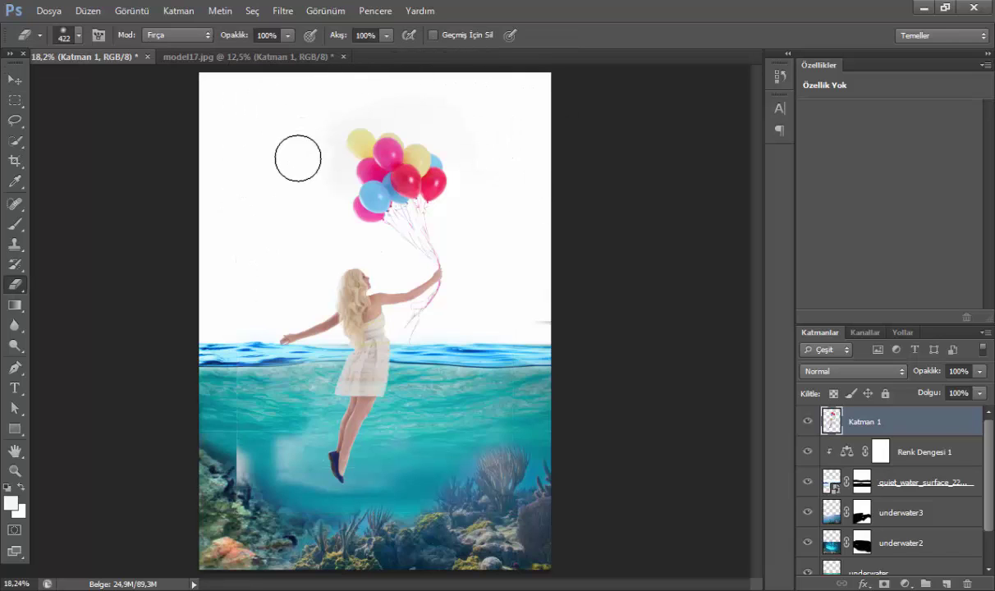
{"action": "mouse_move", "coordinate": [246, 459]}
{"action": "left_mouse_down"}
{"action": "mouse_move", "coordinate": [280, 444]}
{"action": "mouse_move", "coordinate": [296, 418]}
{"action": "left_mouse_up"}
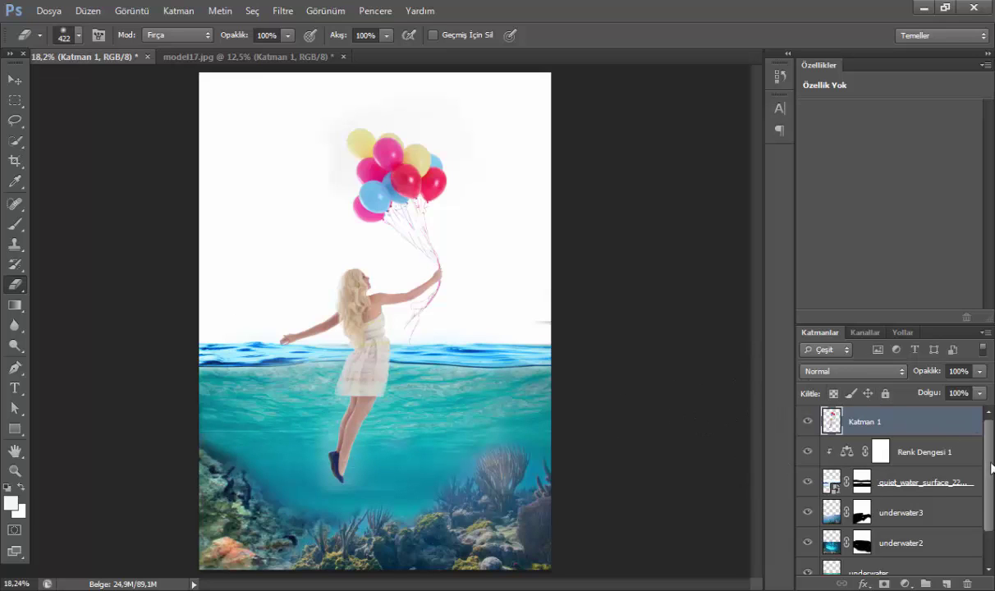
{"action": "left_click_drag", "start_coordinate": [992, 467], "coordinate": [991, 480]}
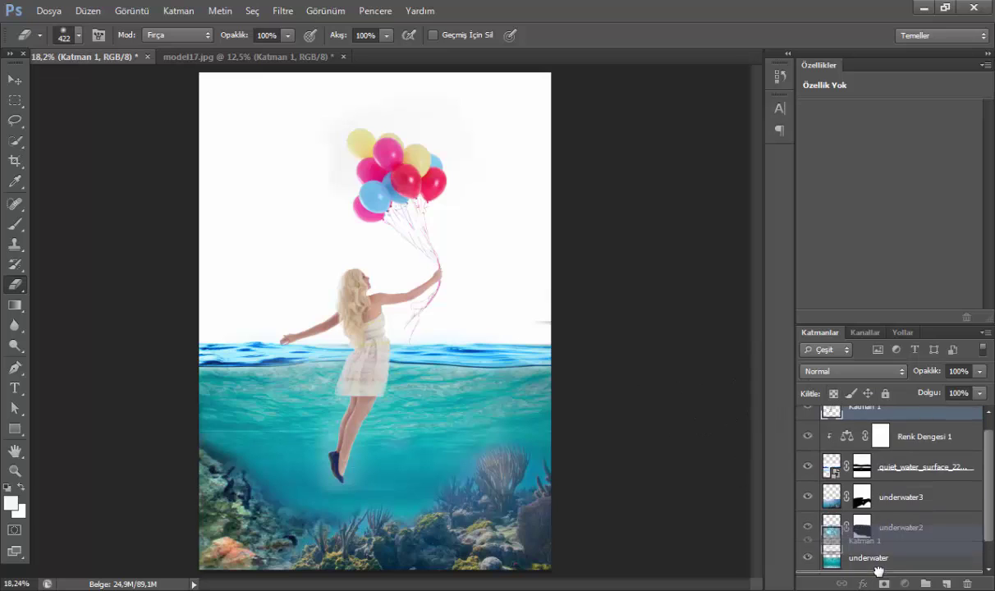
Step: Move Katman 1 below the underwater layers, set underwater to Renk blend mode, and hide Arka Plan
{"action": "left_click_drag", "start_coordinate": [924, 421], "coordinate": [903, 566]}
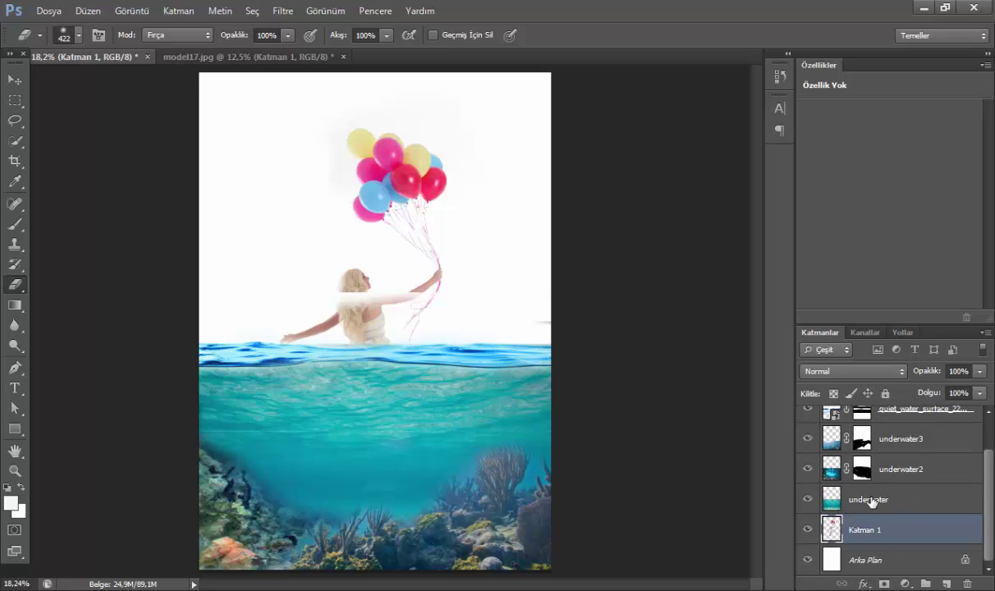
{"action": "left_click", "coordinate": [821, 499]}
{"action": "left_click", "coordinate": [857, 374]}
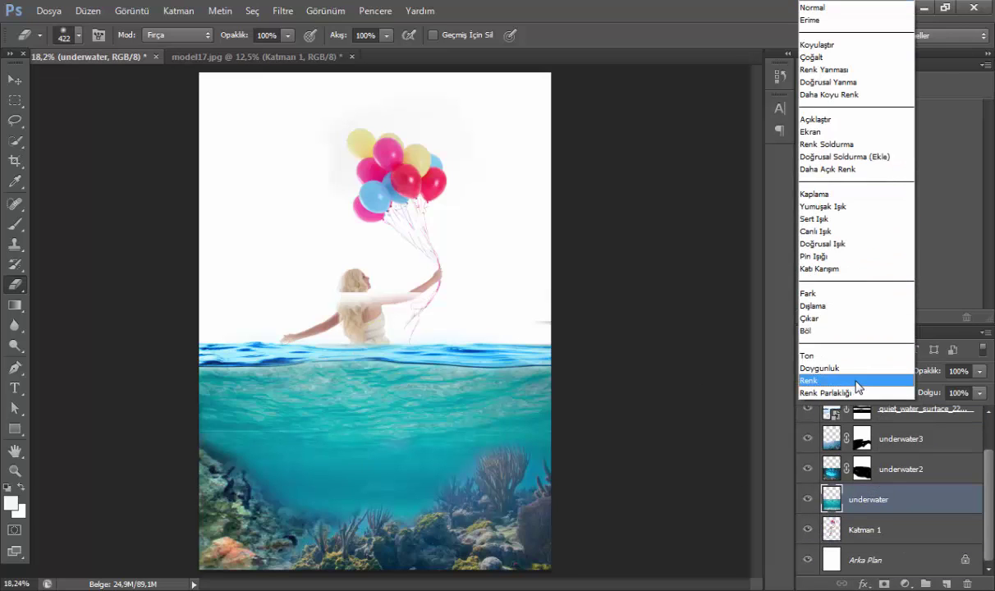
{"action": "left_click", "coordinate": [857, 377]}
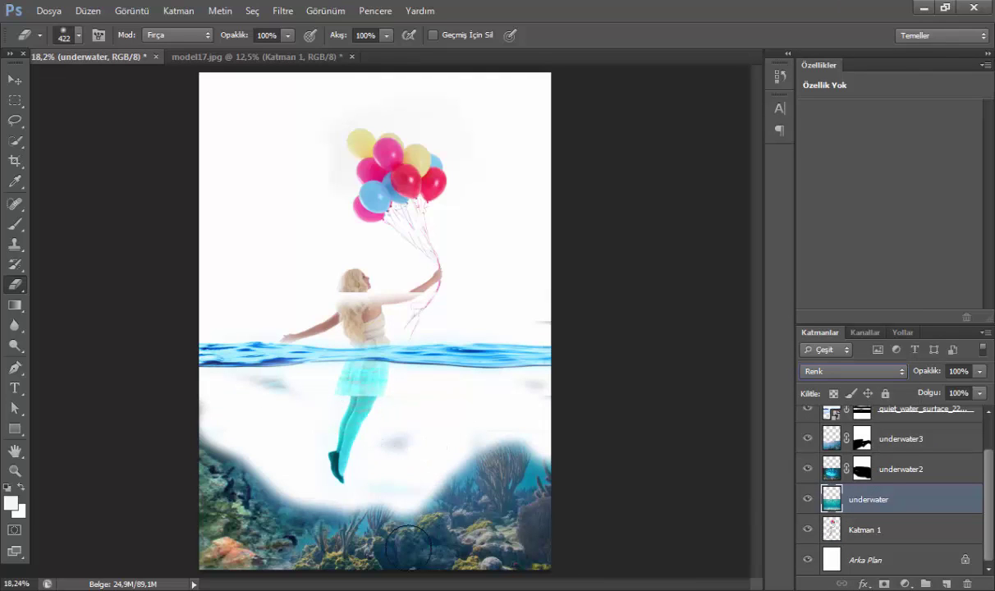
{"action": "left_click", "coordinate": [808, 561]}
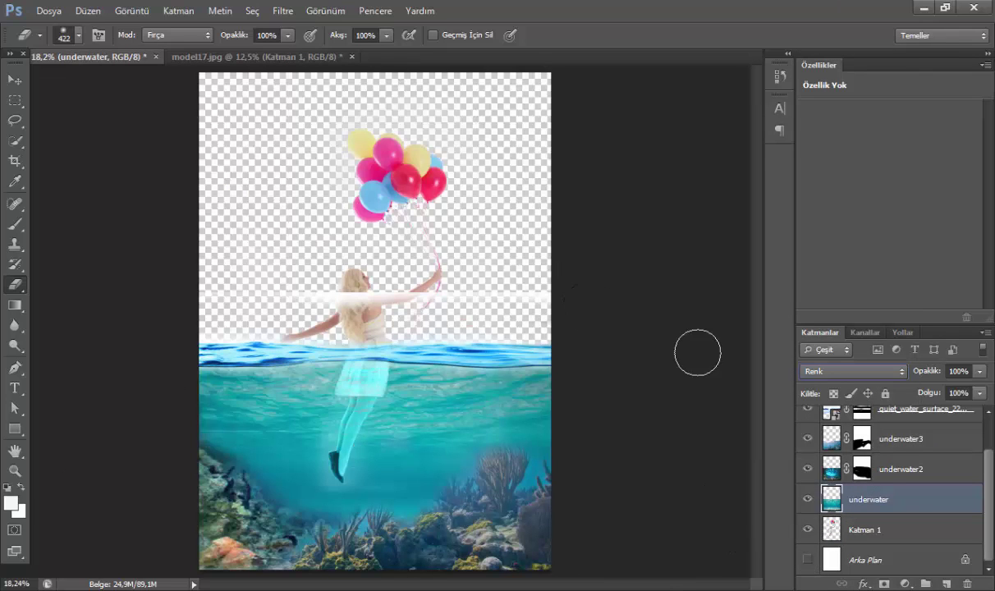
Step: Toggle visibility of underwater, Katman 1, underwater2, underwater3 and the water surface layer to compare
{"action": "left_click", "coordinate": [808, 499]}
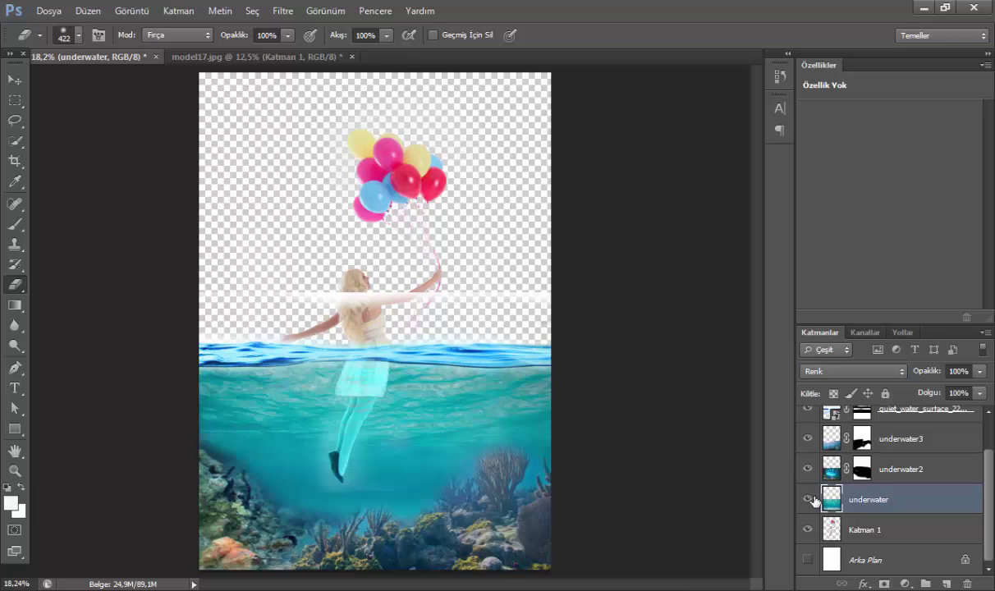
{"action": "left_click", "coordinate": [809, 529]}
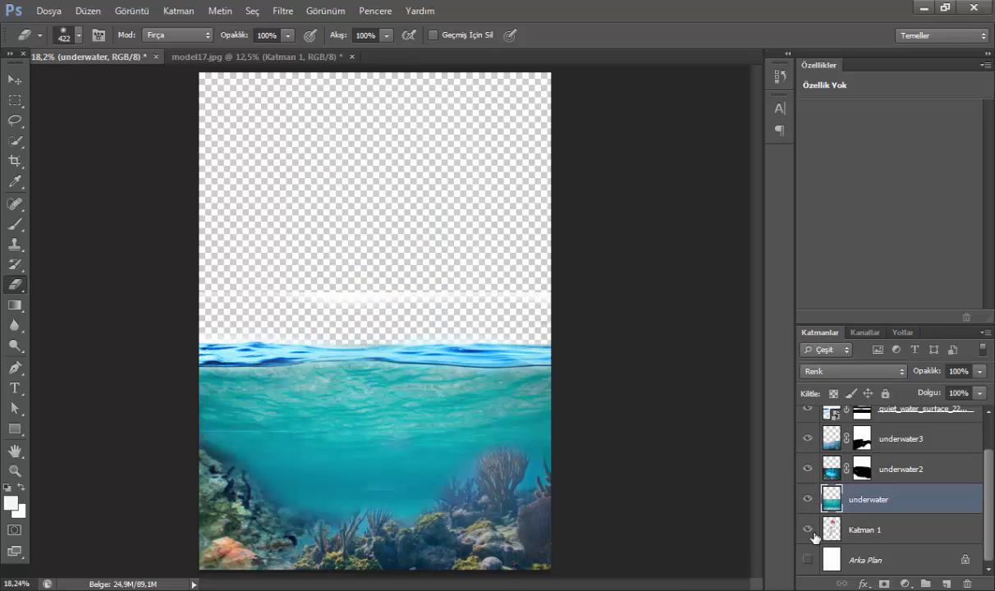
{"action": "left_click", "coordinate": [810, 468]}
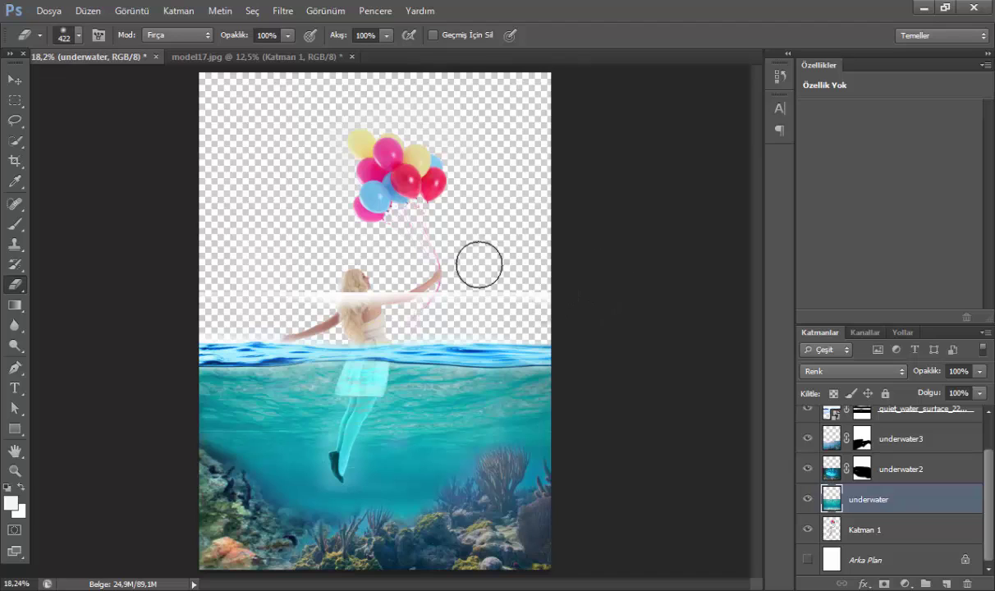
{"action": "left_click", "coordinate": [809, 440]}
{"action": "scroll", "coordinate": [903, 484], "scroll_direction": "up", "scroll_amount": 2}
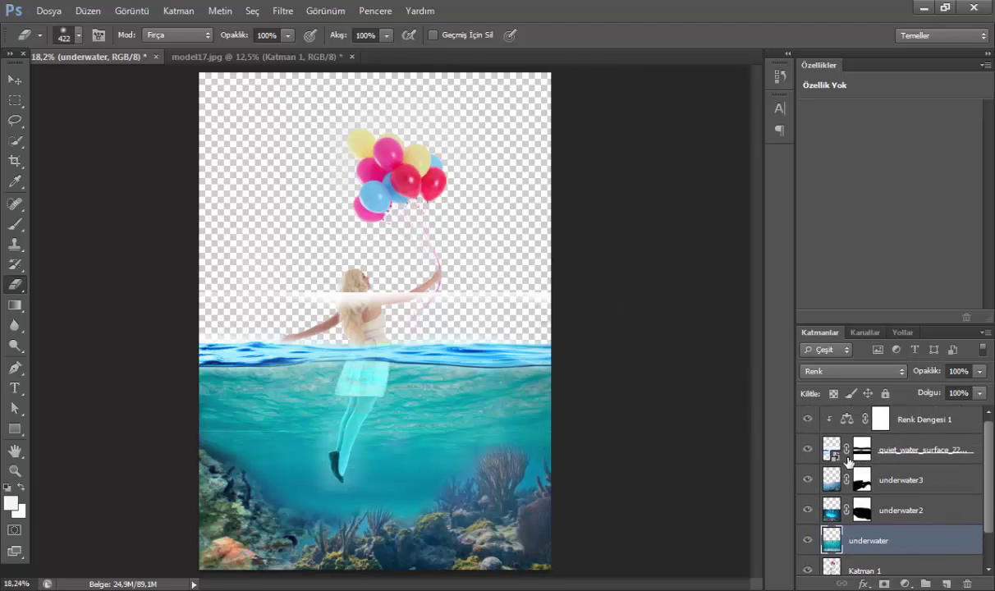
{"action": "left_click", "coordinate": [807, 449]}
Step: Paint black on the water surface mask to remove the white band across the girl's waist
{"action": "left_click", "coordinate": [863, 444]}
{"action": "key", "text": "b"}
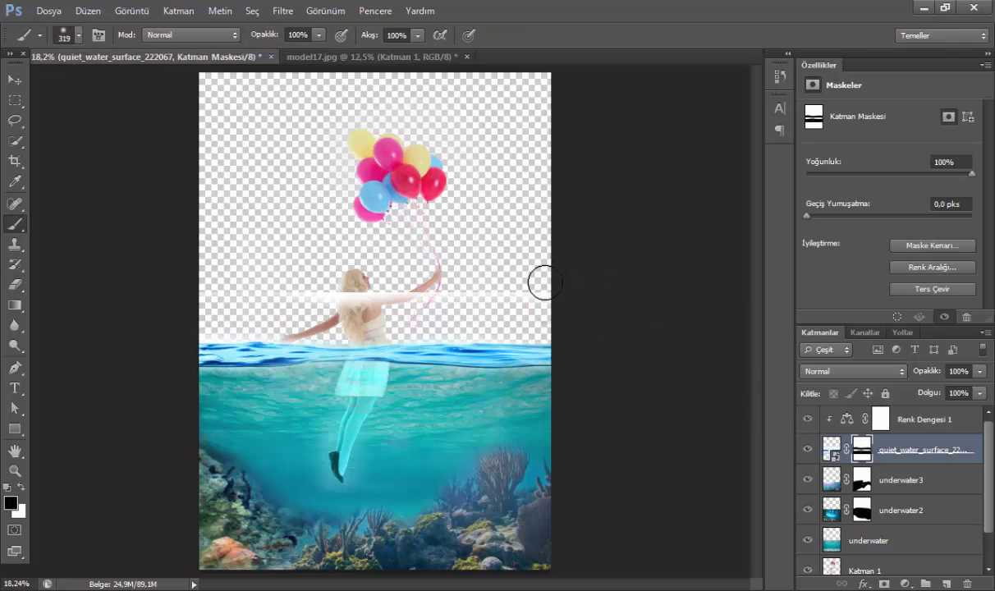
{"action": "left_click_drag", "start_coordinate": [555, 289], "coordinate": [205, 284]}
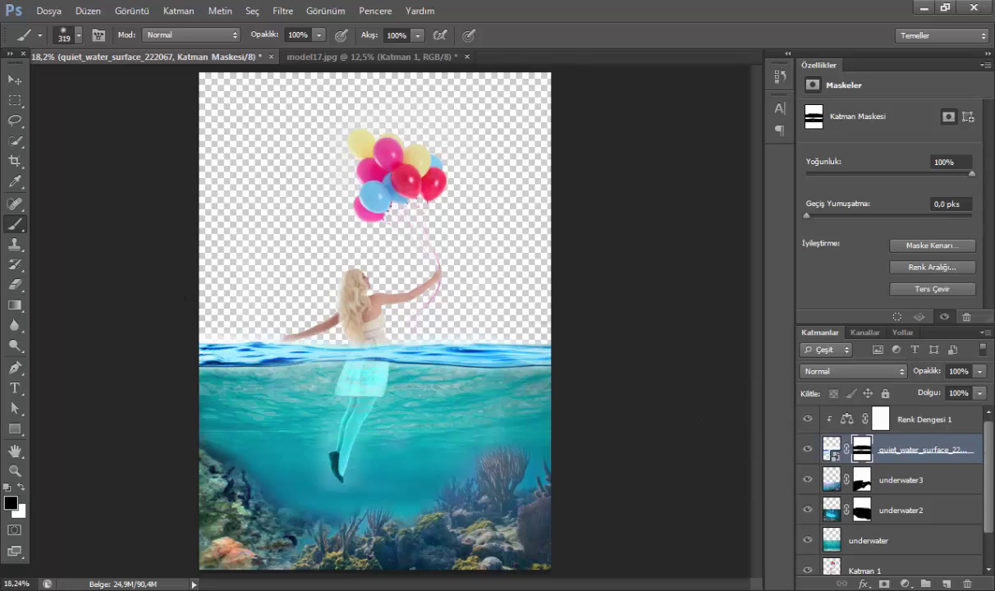
{"action": "scroll", "coordinate": [993, 449], "scroll_direction": "up", "scroll_amount": 1}
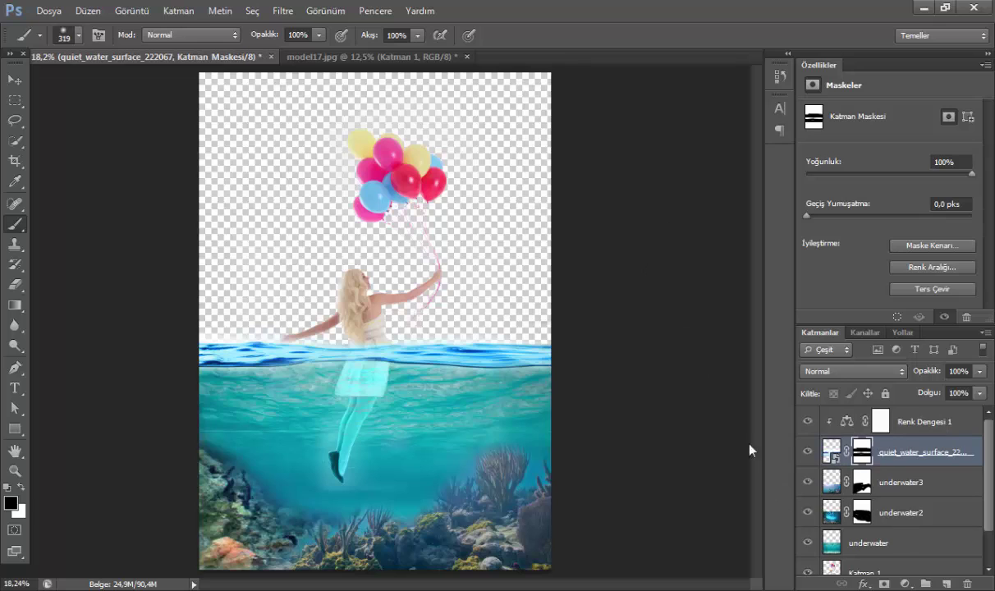
{"action": "scroll", "coordinate": [992, 454], "scroll_direction": "down", "scroll_amount": 2}
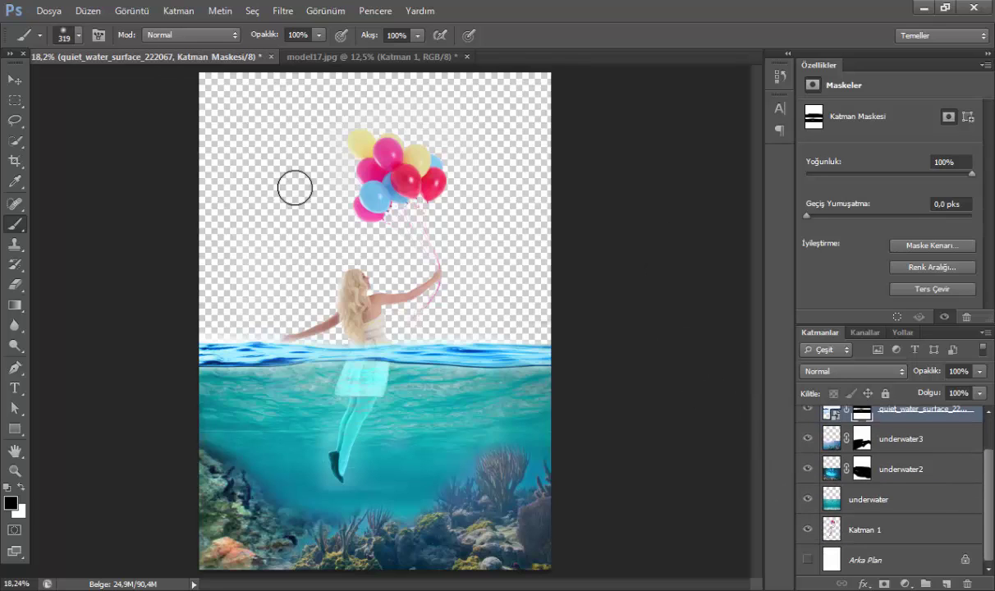
{"action": "left_click", "coordinate": [856, 560]}
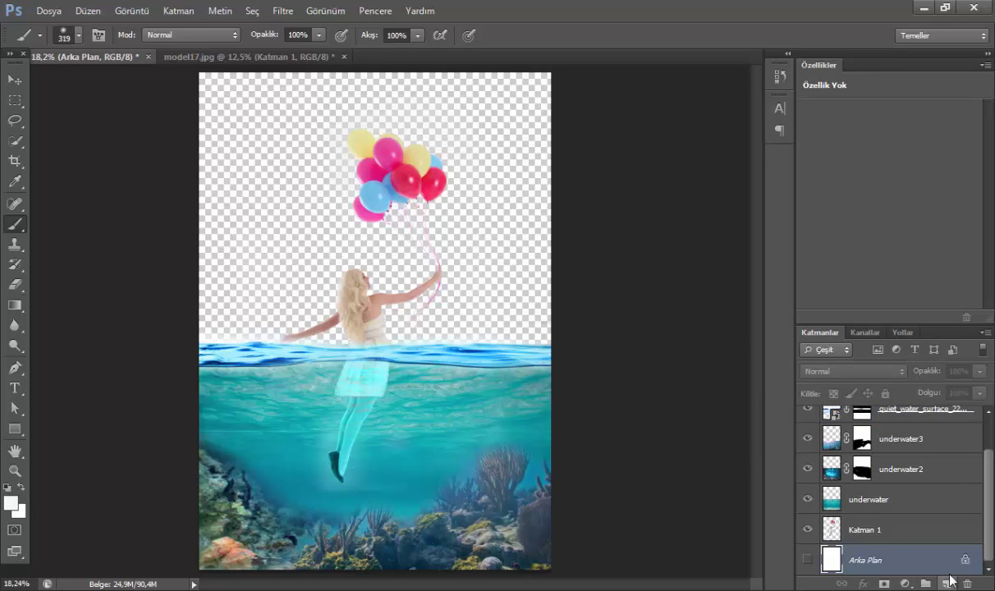
Step: Duplicate and show Arka Plan, then copy the area from the top to the waterline into new layer Katman 2
{"action": "left_click_drag", "start_coordinate": [951, 580], "coordinate": [937, 580]}
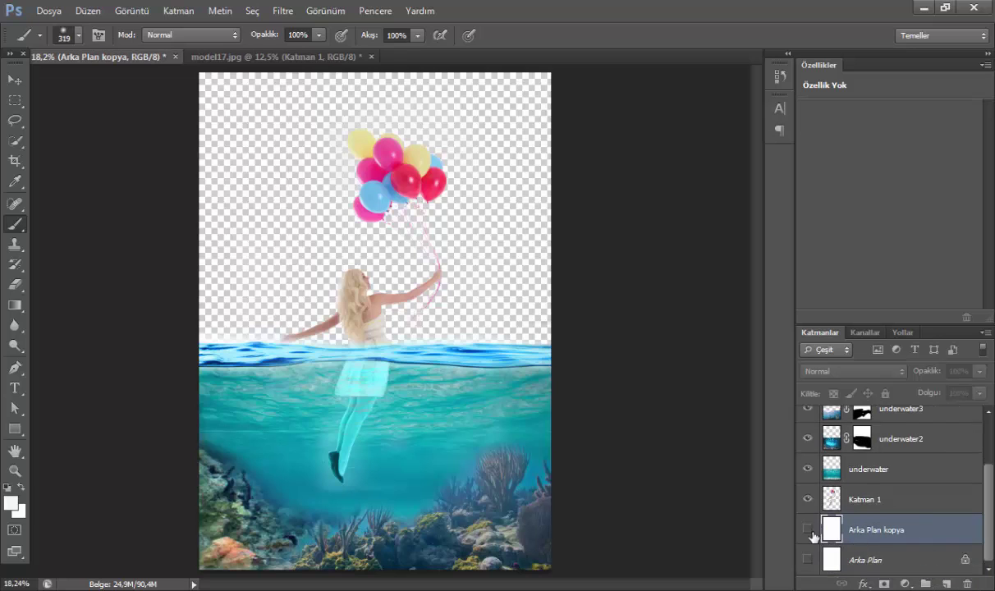
{"action": "left_click", "coordinate": [807, 529]}
{"action": "left_click", "coordinate": [15, 100]}
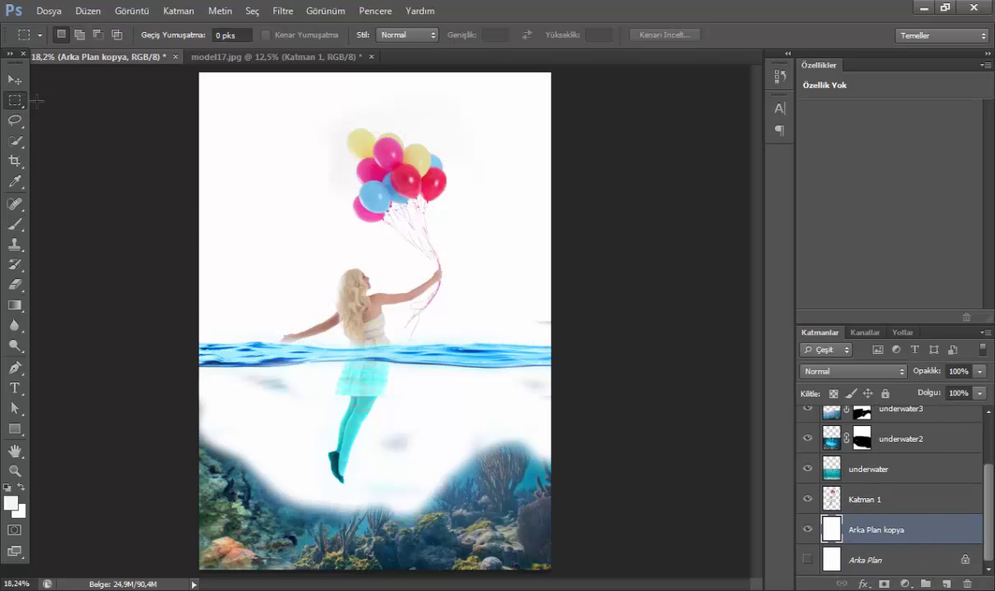
{"action": "left_click_drag", "start_coordinate": [193, 71], "coordinate": [577, 352]}
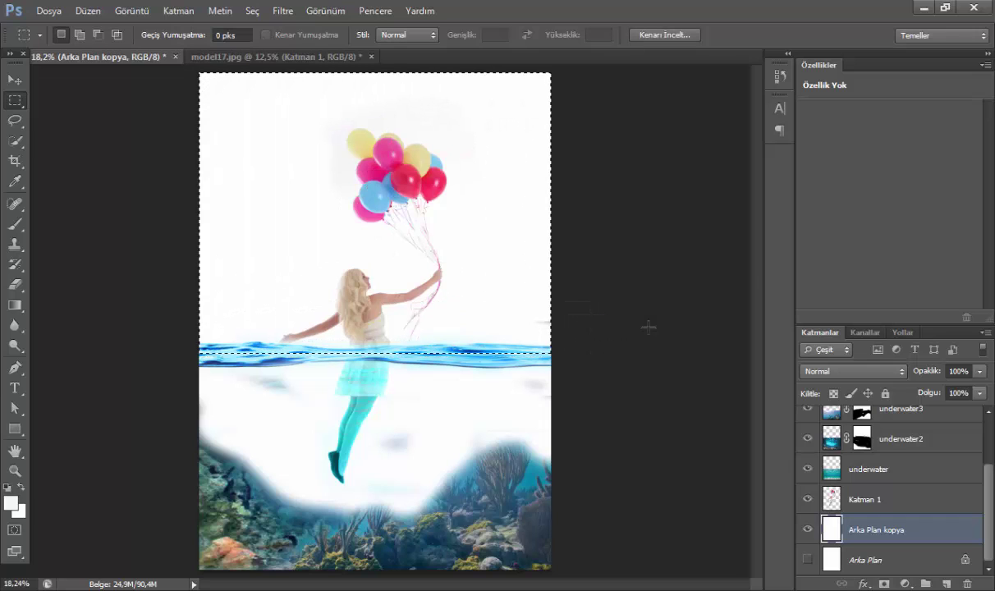
{"action": "key", "text": "ctrl+j"}
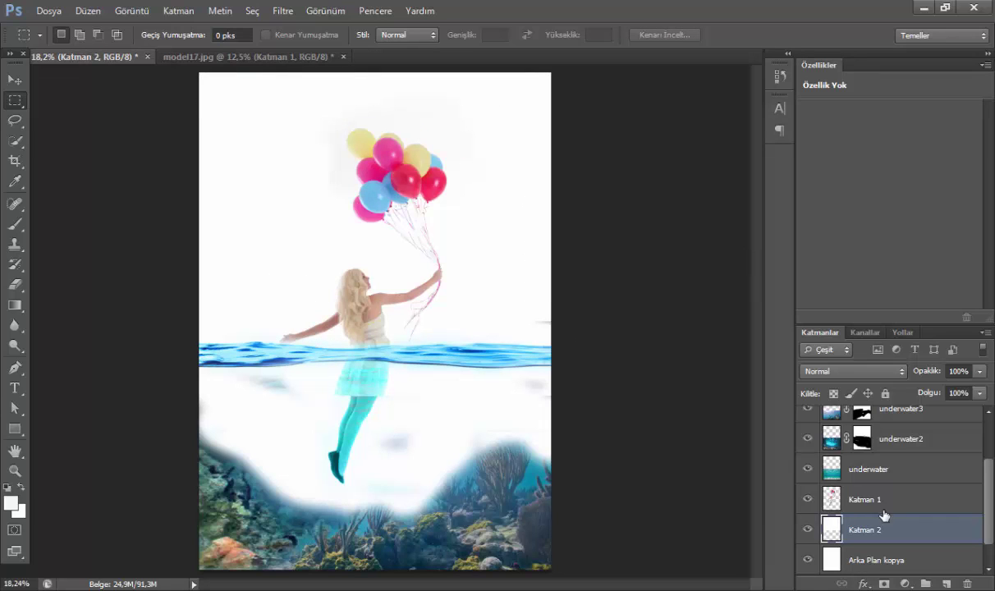
Step: Hide the background copy and reselect the area from the top to just below the waterline
{"action": "scroll", "coordinate": [884, 514], "scroll_direction": "down", "scroll_amount": 1}
{"action": "left_click", "coordinate": [808, 530]}
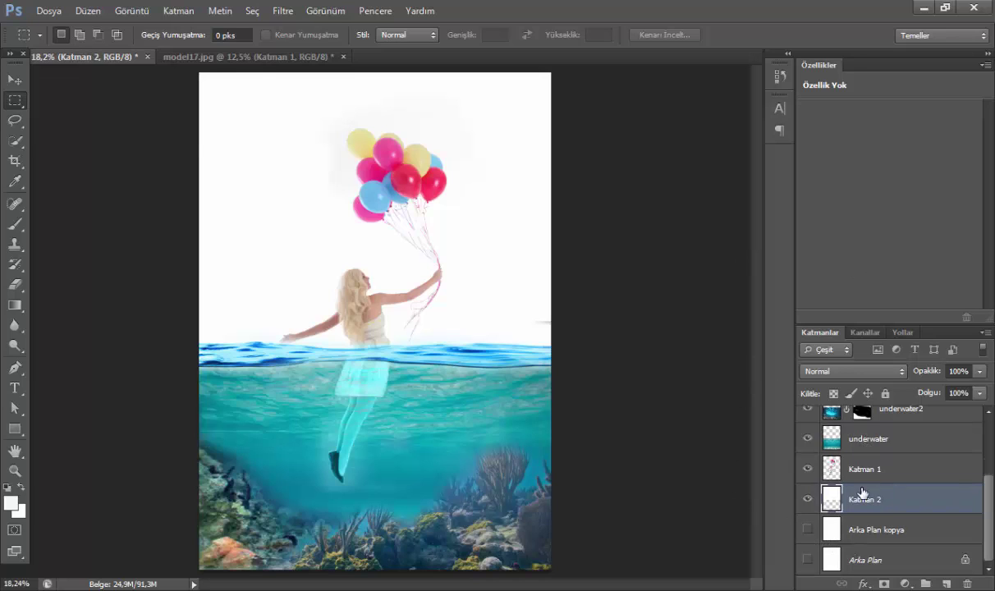
{"action": "left_click_drag", "start_coordinate": [194, 69], "coordinate": [608, 356]}
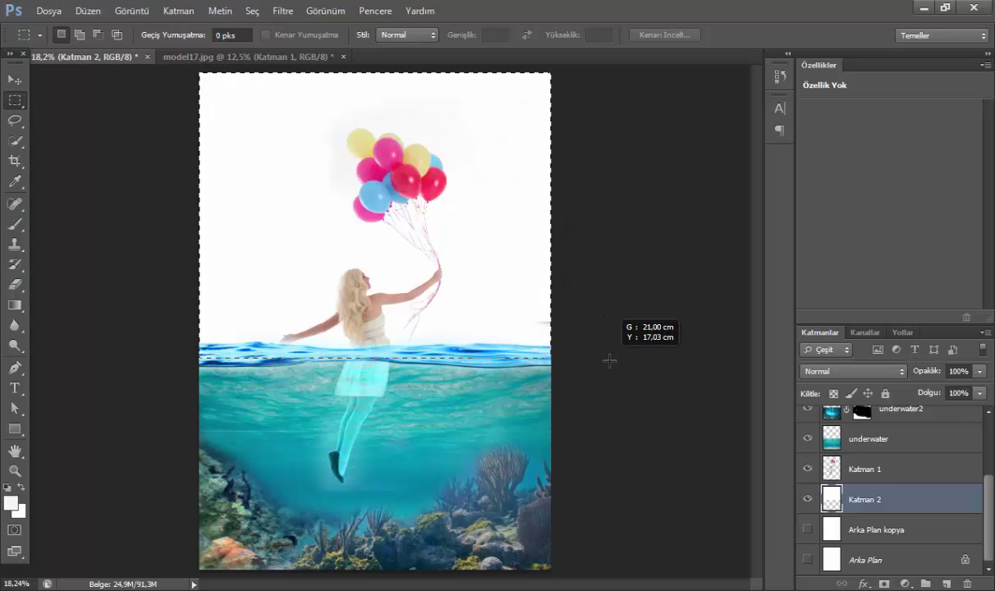
{"action": "left_click_drag", "start_coordinate": [609, 360], "coordinate": [610, 363]}
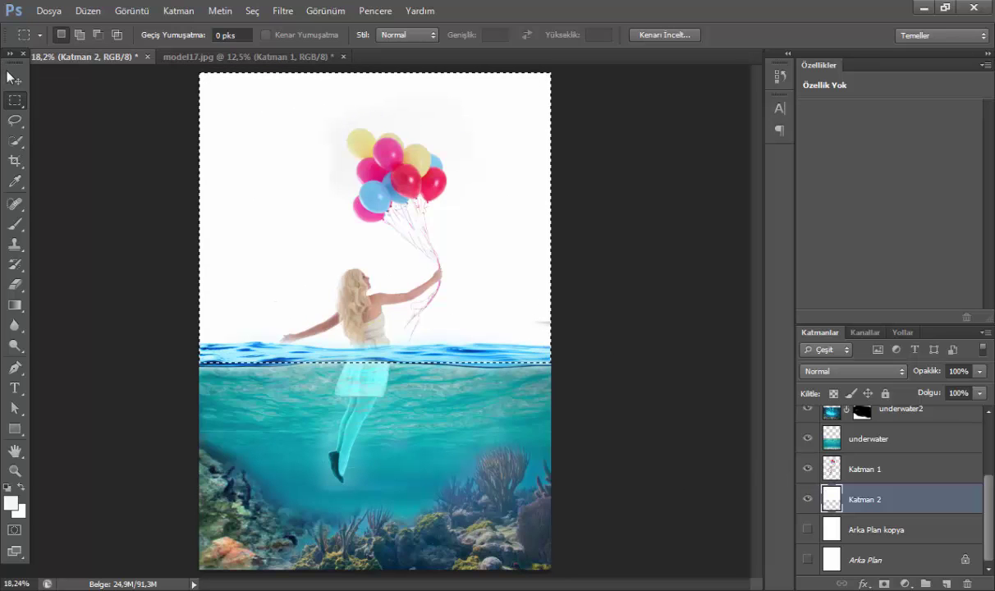
{"action": "left_click", "coordinate": [17, 79]}
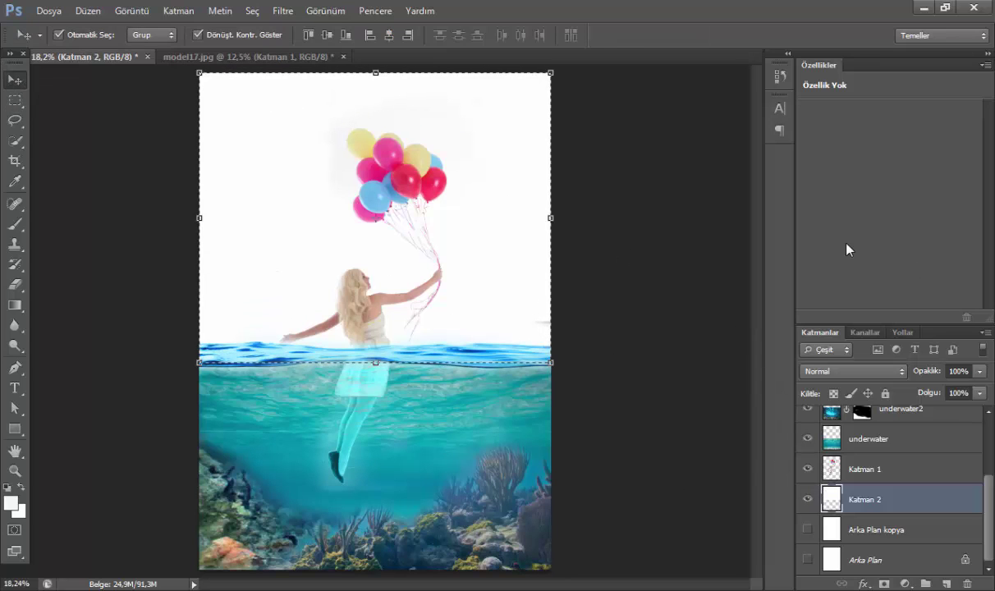
{"action": "key", "text": "e"}
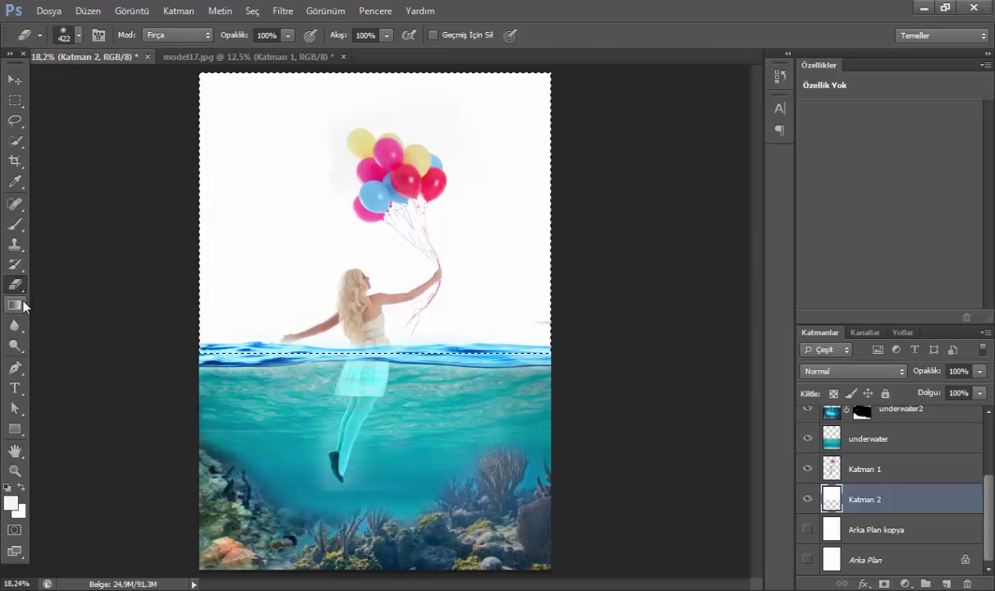
Step: Set up a blue-to-teal gradient in the Gradient Editor
{"action": "left_click", "coordinate": [17, 306]}
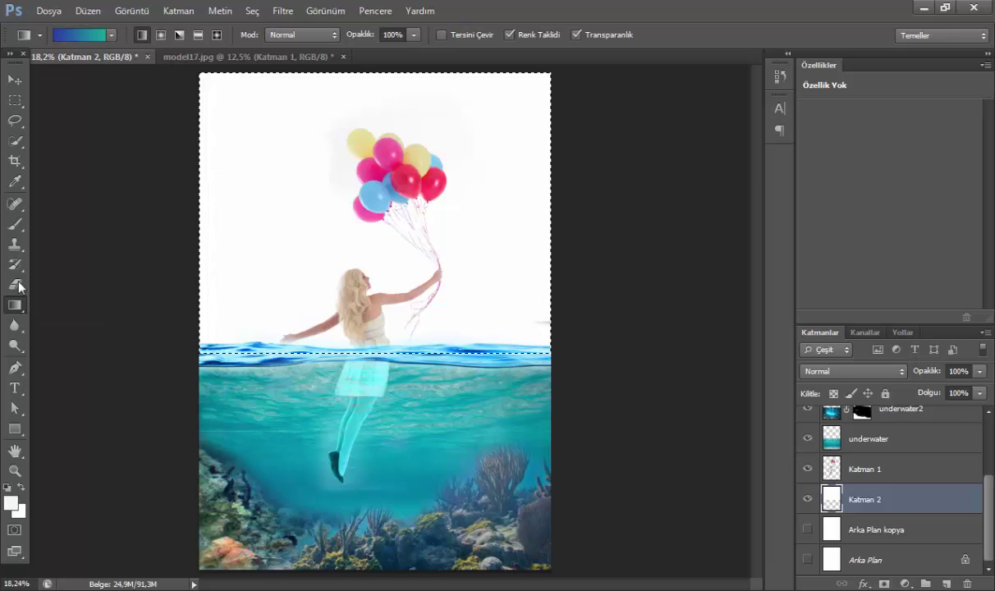
{"action": "left_click", "coordinate": [94, 38]}
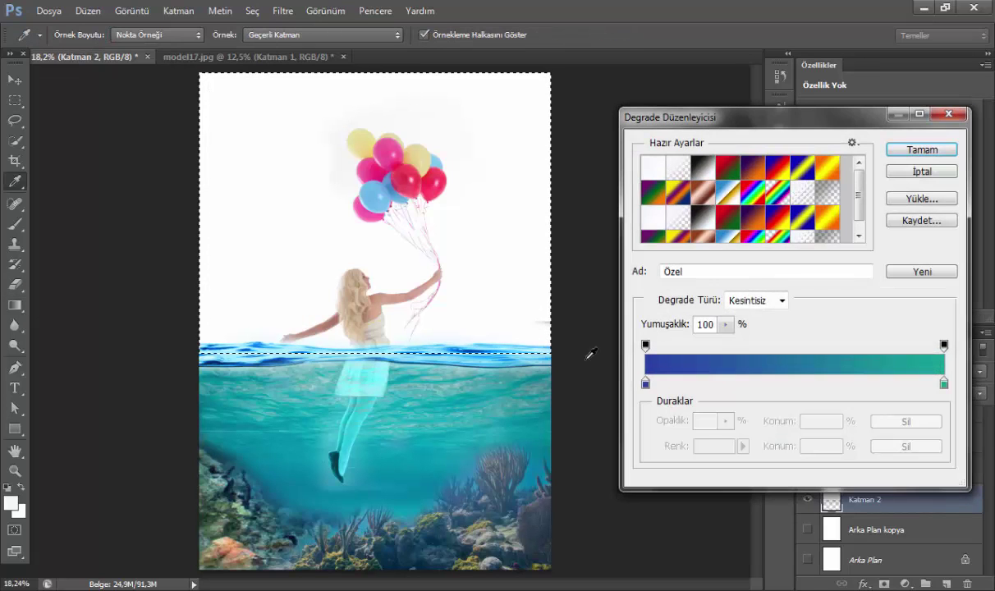
{"action": "left_click", "coordinate": [645, 384]}
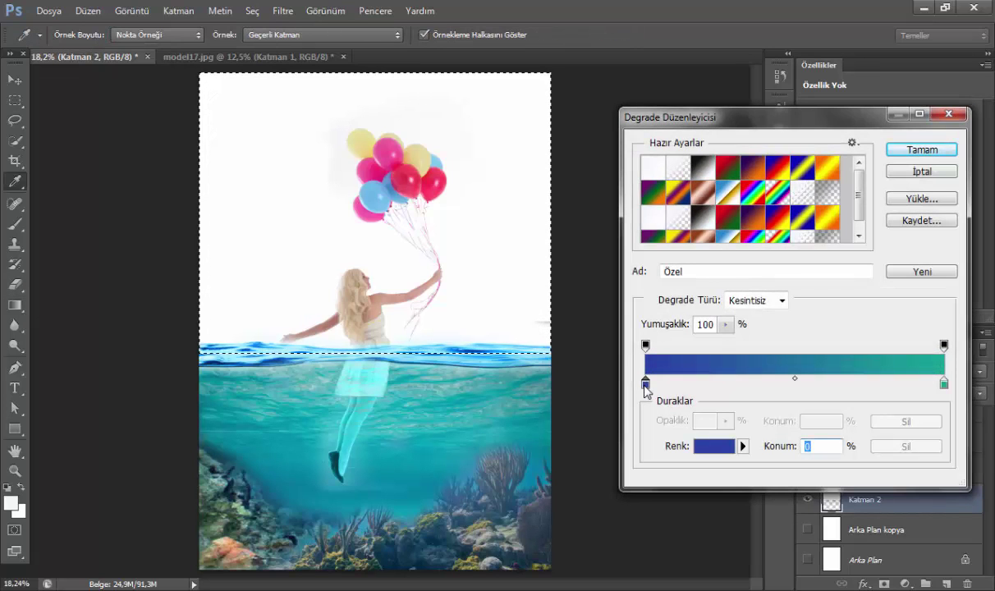
{"action": "double_click", "coordinate": [645, 384]}
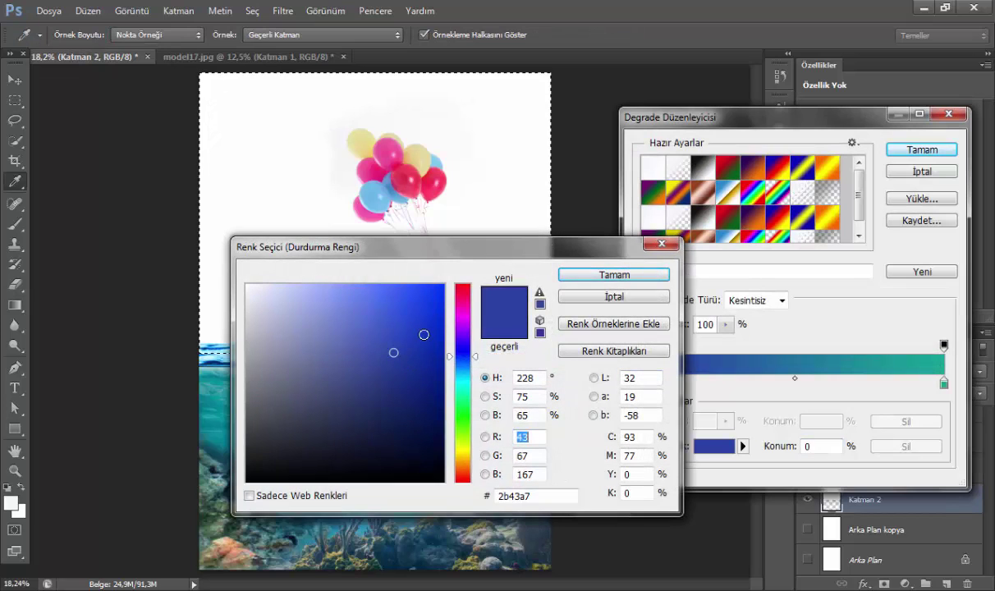
{"action": "left_click", "coordinate": [645, 274]}
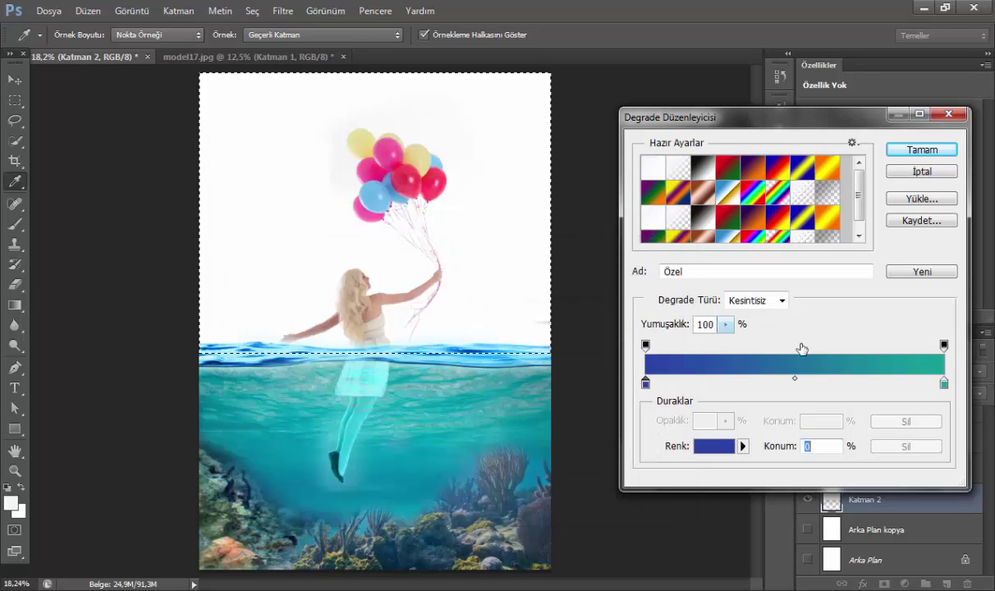
{"action": "left_click", "coordinate": [921, 149]}
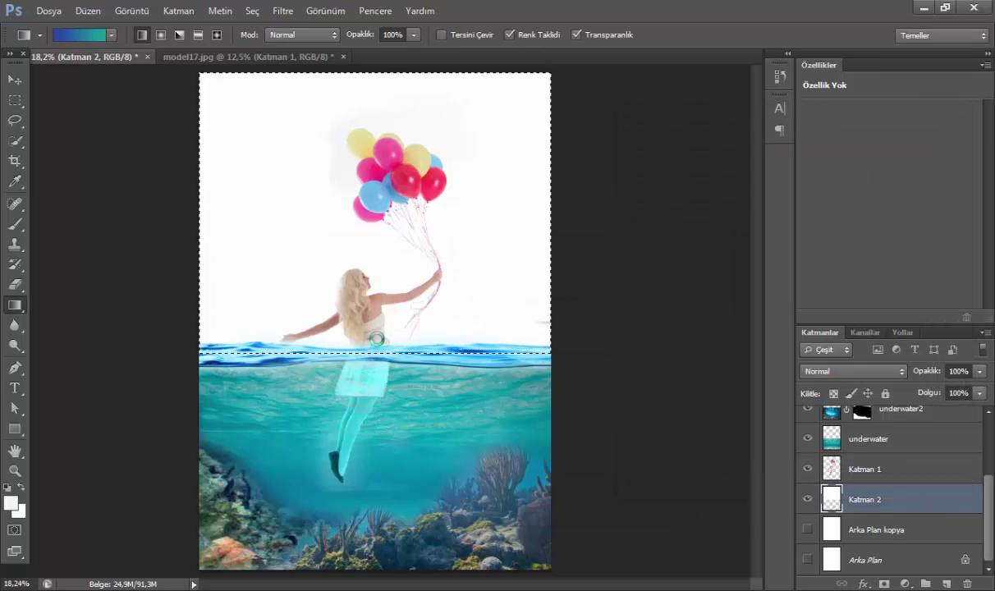
Step: Fill the selected sky on Katman 2 with the blue-to-teal gradient and deselect
{"action": "left_click_drag", "start_coordinate": [390, 274], "coordinate": [357, 271]}
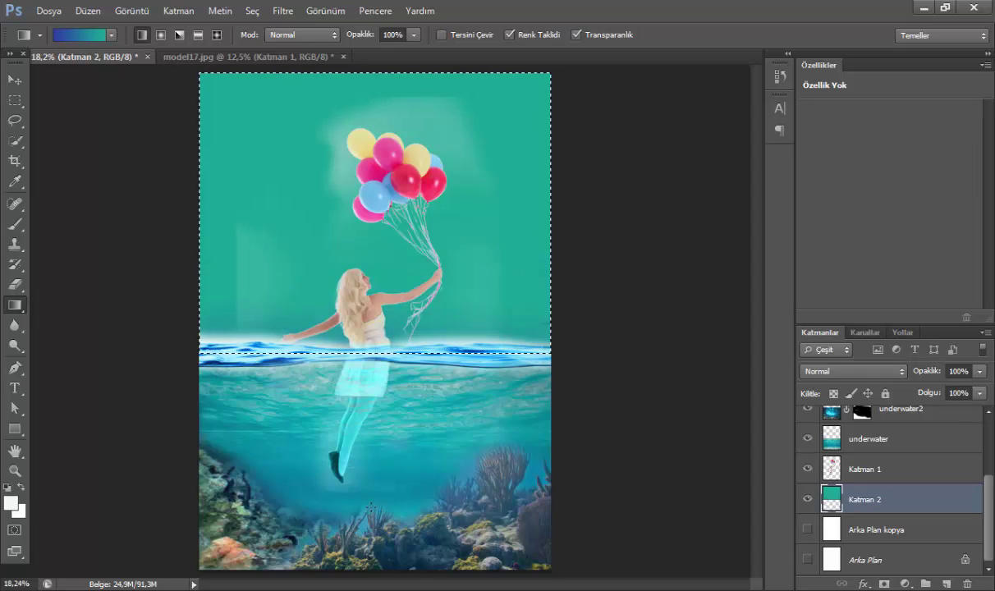
{"action": "left_click", "coordinate": [15, 78]}
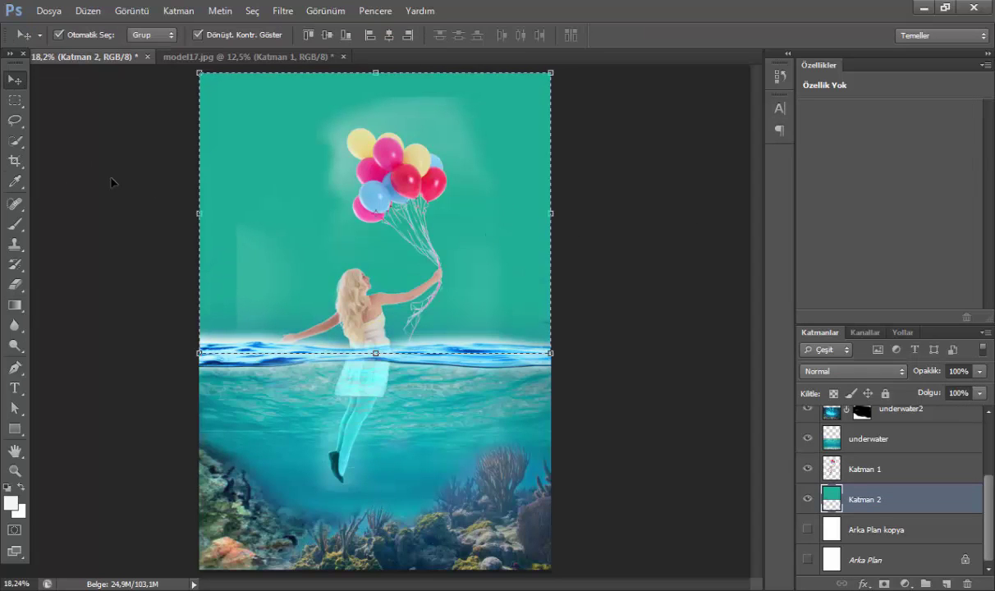
{"action": "left_click", "coordinate": [108, 174]}
{"action": "key", "text": "ctrl+d"}
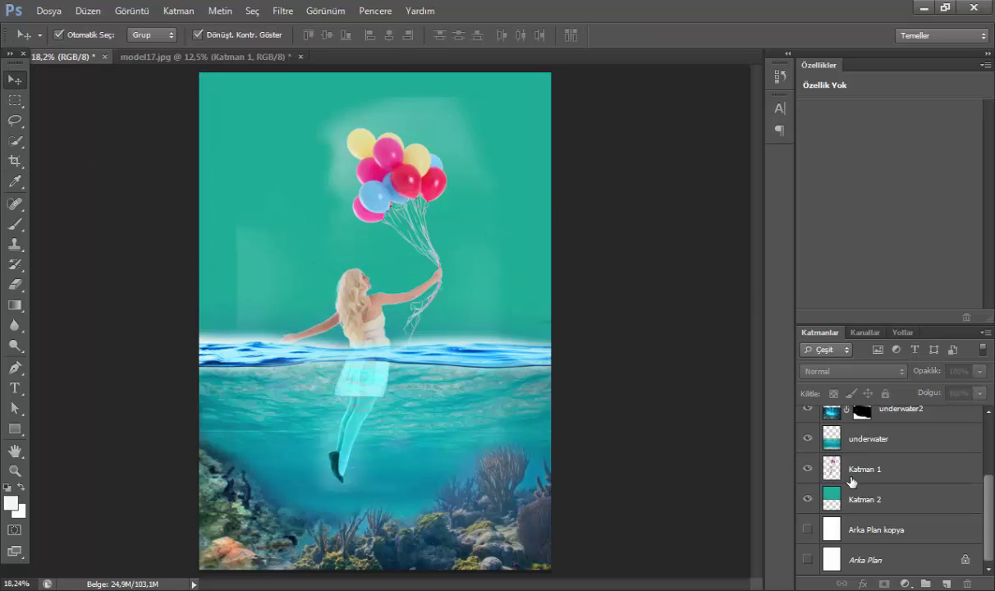
Step: Add a mask to Katman 1 and paint out the light strips and halo around the girl and balloons
{"action": "left_click", "coordinate": [809, 472]}
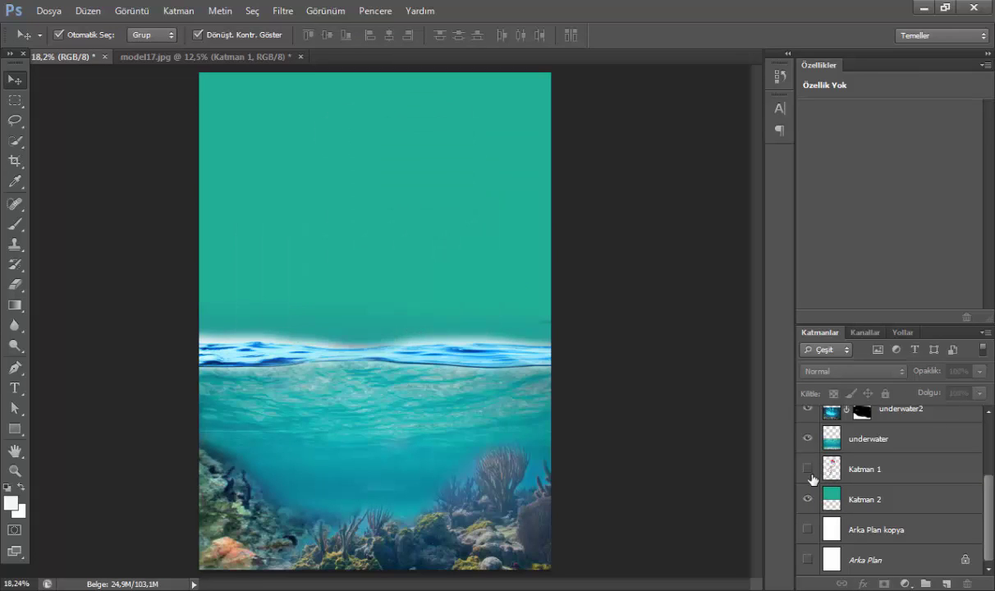
{"action": "left_click", "coordinate": [878, 467]}
{"action": "left_click", "coordinate": [883, 583]}
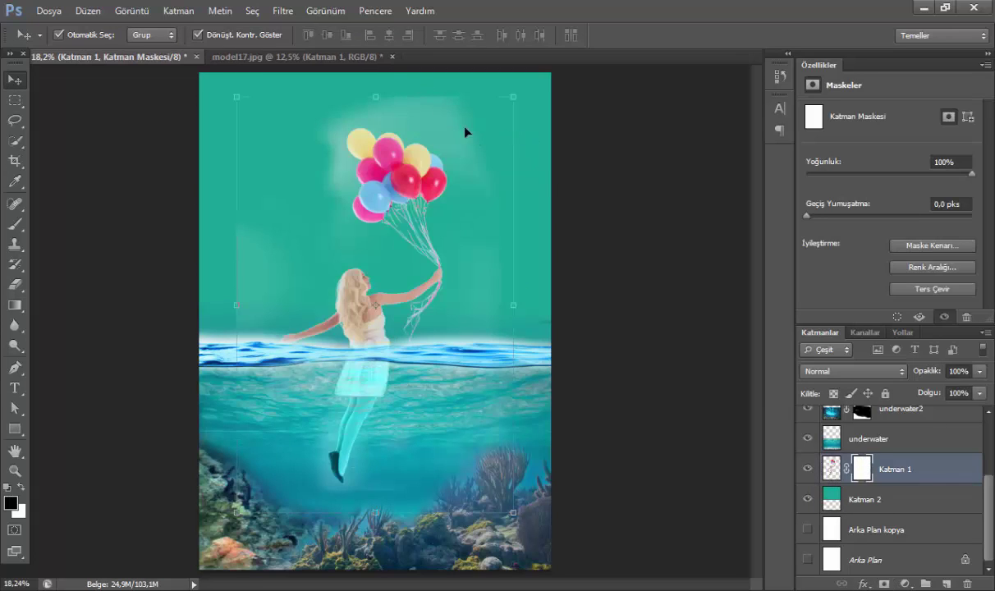
{"action": "key", "text": "b"}
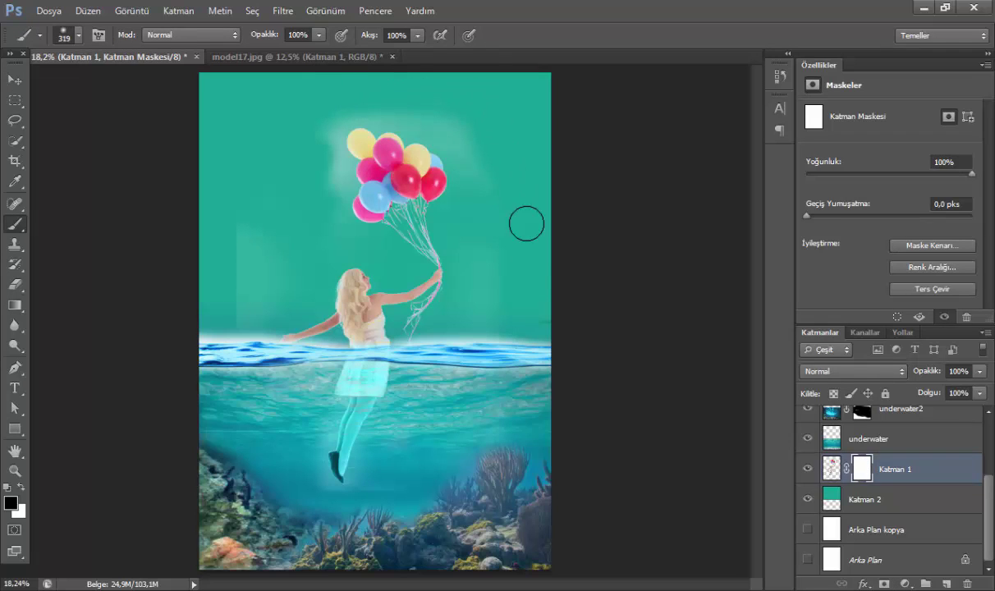
{"action": "left_click_drag", "start_coordinate": [229, 209], "coordinate": [249, 257]}
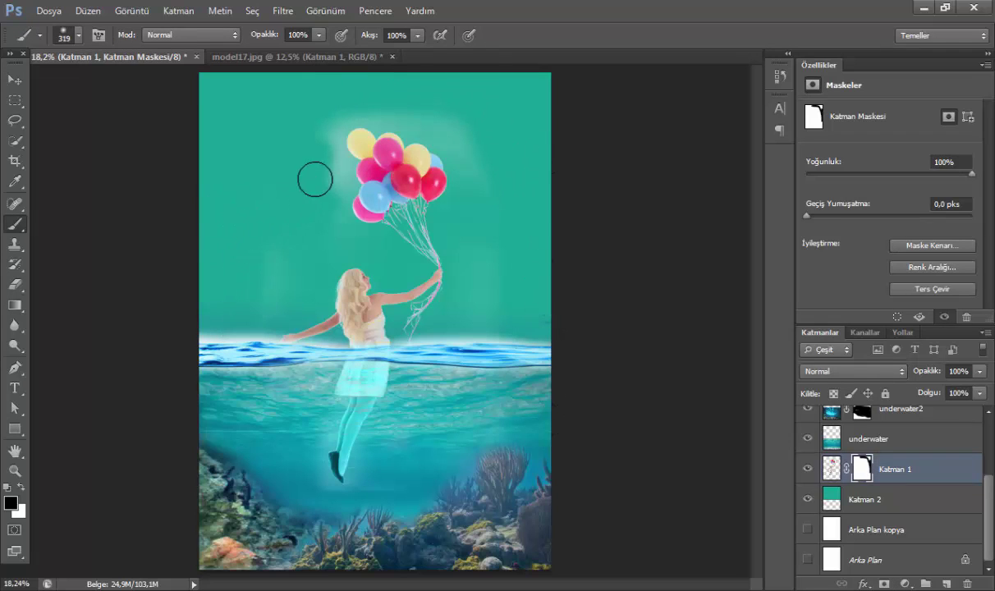
{"action": "mouse_move", "coordinate": [320, 201]}
{"action": "left_mouse_down"}
{"action": "mouse_move", "coordinate": [361, 239]}
{"action": "mouse_move", "coordinate": [470, 141]}
{"action": "mouse_move", "coordinate": [395, 97]}
{"action": "mouse_move", "coordinate": [318, 118]}
{"action": "left_mouse_up"}
{"action": "left_click_drag", "start_coordinate": [491, 205], "coordinate": [471, 365]}
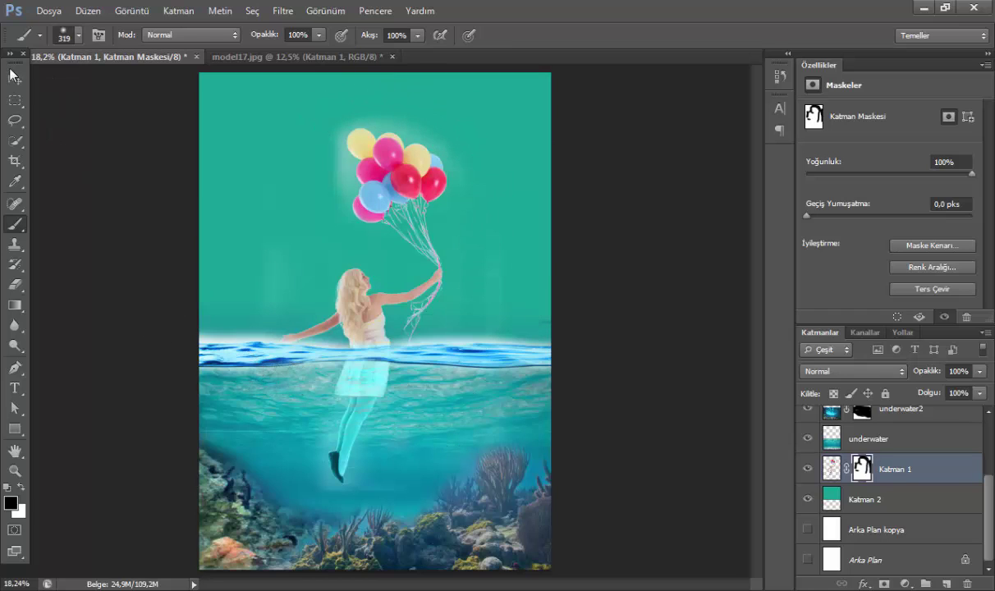
Step: Nudge the girl-with-balloons layer slightly upward with the Move tool
{"action": "left_click", "coordinate": [13, 75]}
{"action": "key", "text": "shift+Up"}
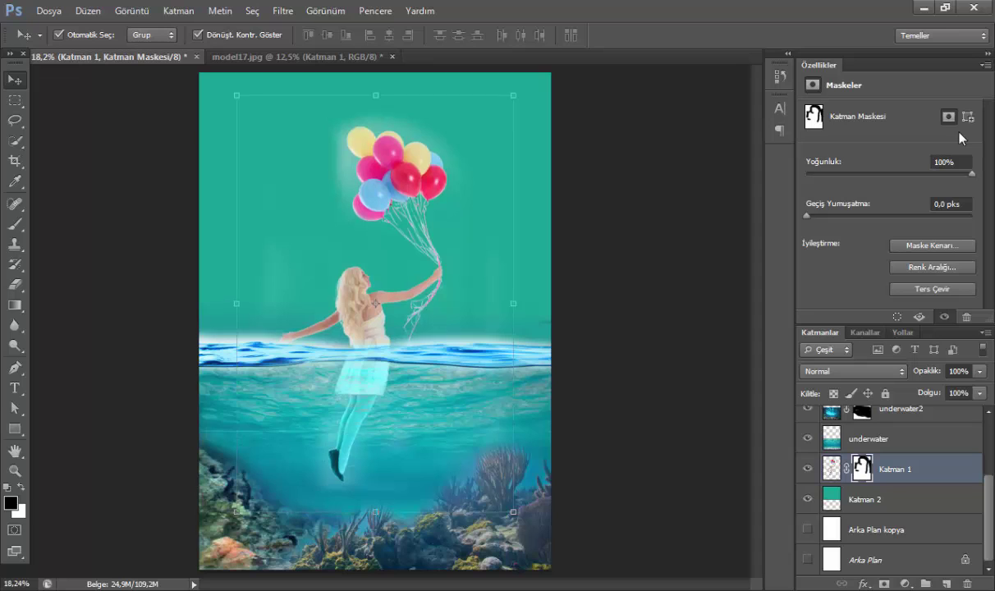
{"action": "key", "text": "shift+Up"}
{"action": "key", "text": "shift+Up"}
{"action": "key", "text": "shift+Up"}
{"action": "key", "text": "shift+Up"}
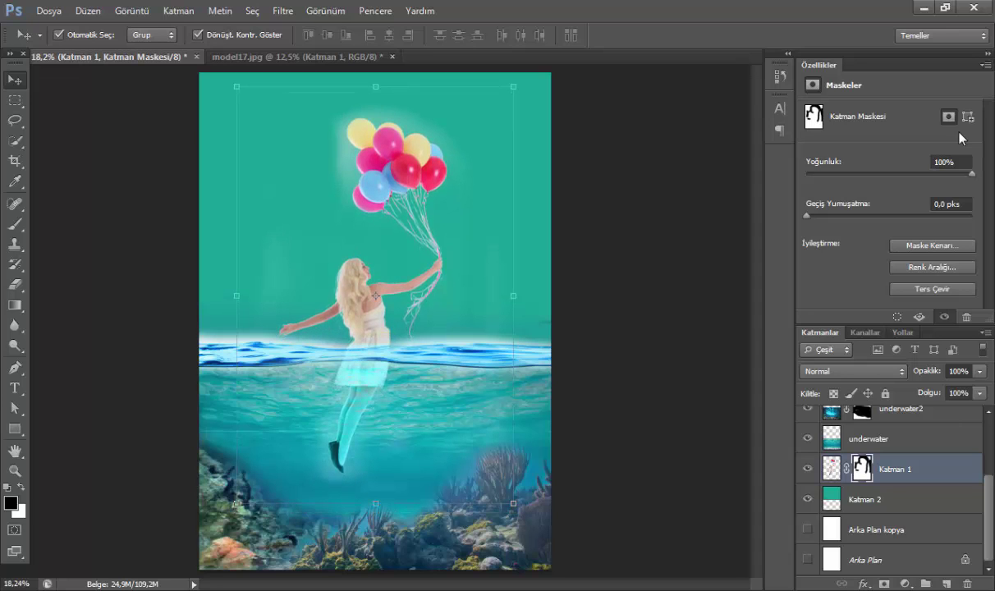
{"action": "scroll", "coordinate": [987, 498], "scroll_direction": "up", "scroll_amount": 3}
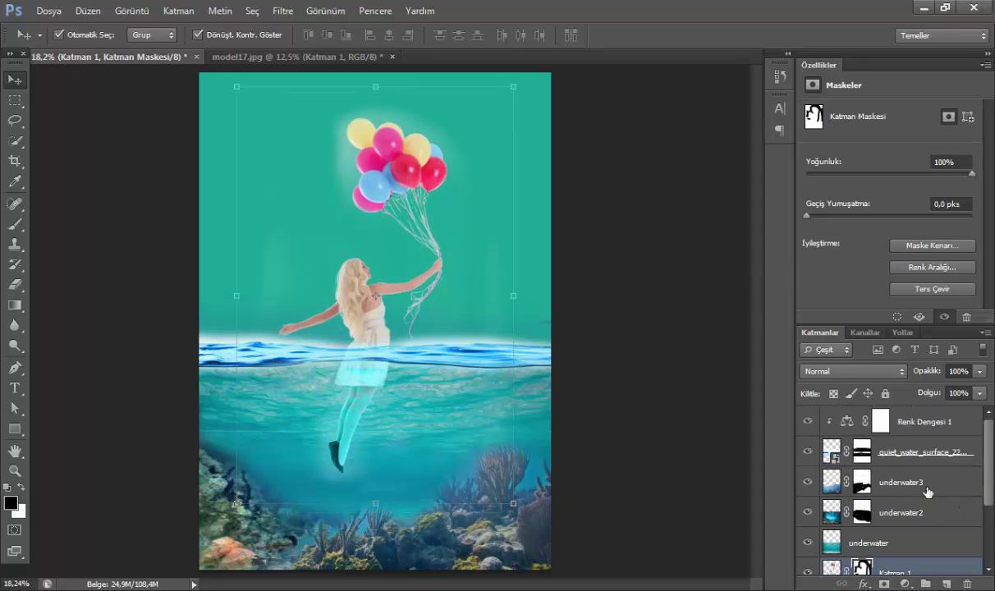
Step: On the quiet_water_surface layer mask, zoom in and paint out the white haze above the left waves
{"action": "left_click", "coordinate": [925, 484]}
{"action": "left_click", "coordinate": [940, 452]}
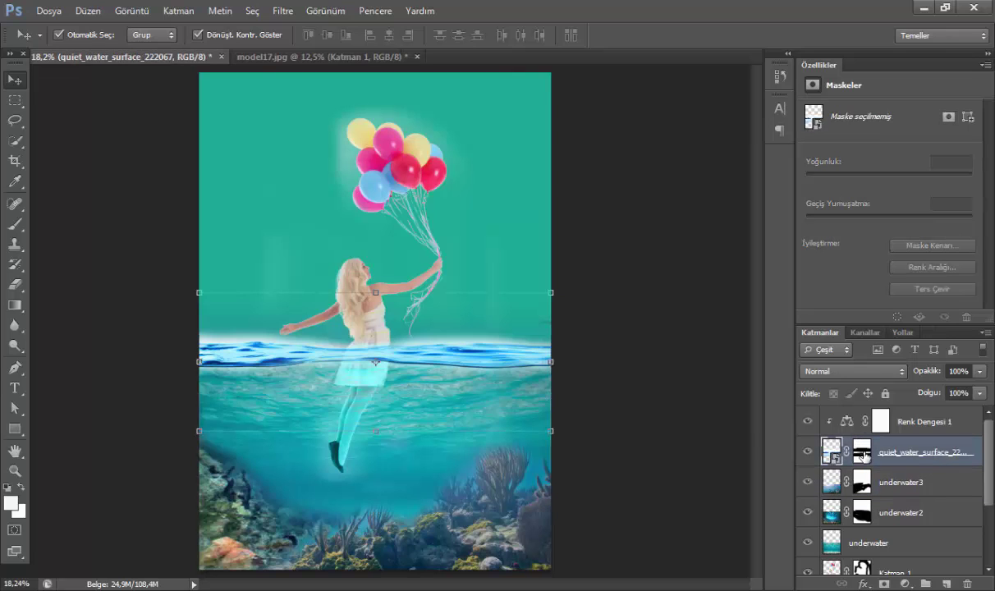
{"action": "left_click", "coordinate": [861, 453]}
{"action": "left_click", "coordinate": [509, 326]}
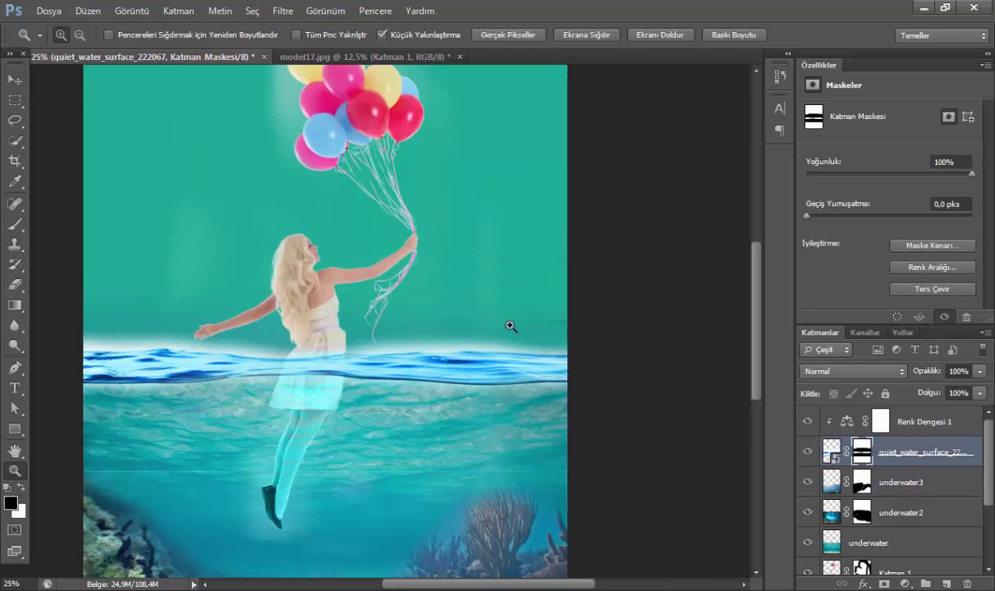
{"action": "left_click_drag", "start_coordinate": [566, 586], "coordinate": [538, 585]}
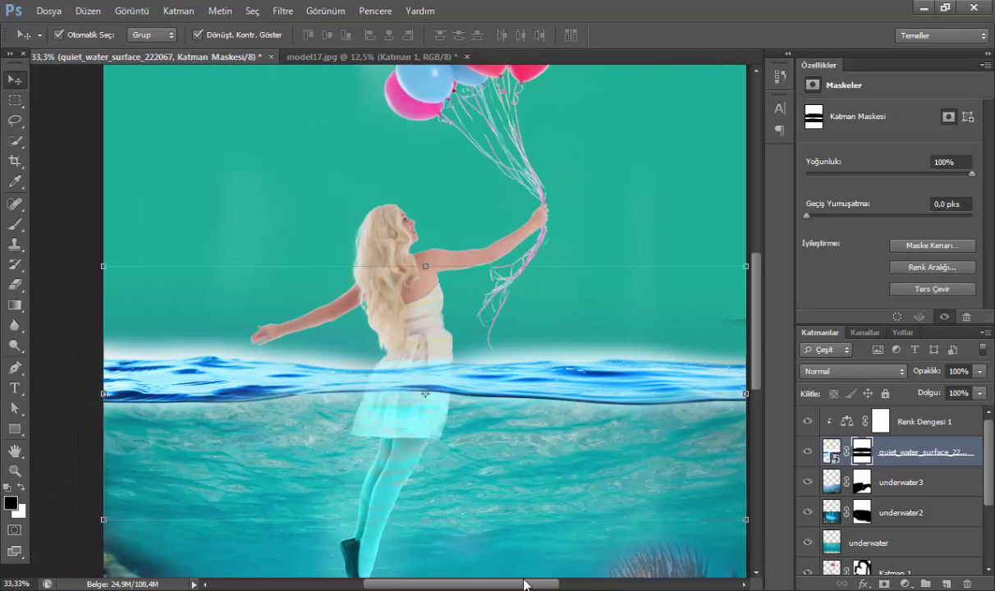
{"action": "key", "text": "b"}
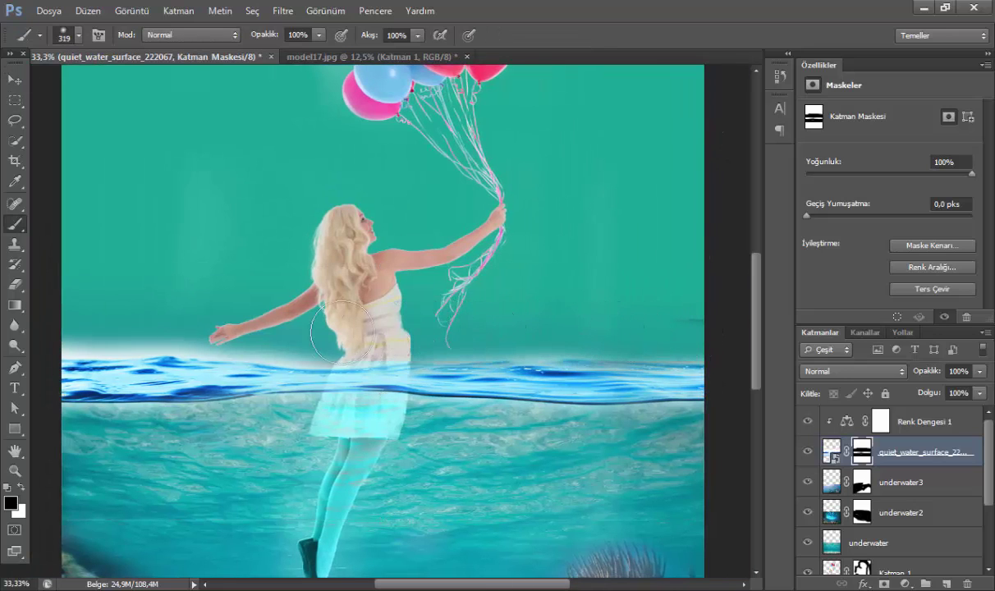
{"action": "left_click_drag", "start_coordinate": [114, 322], "coordinate": [107, 321]}
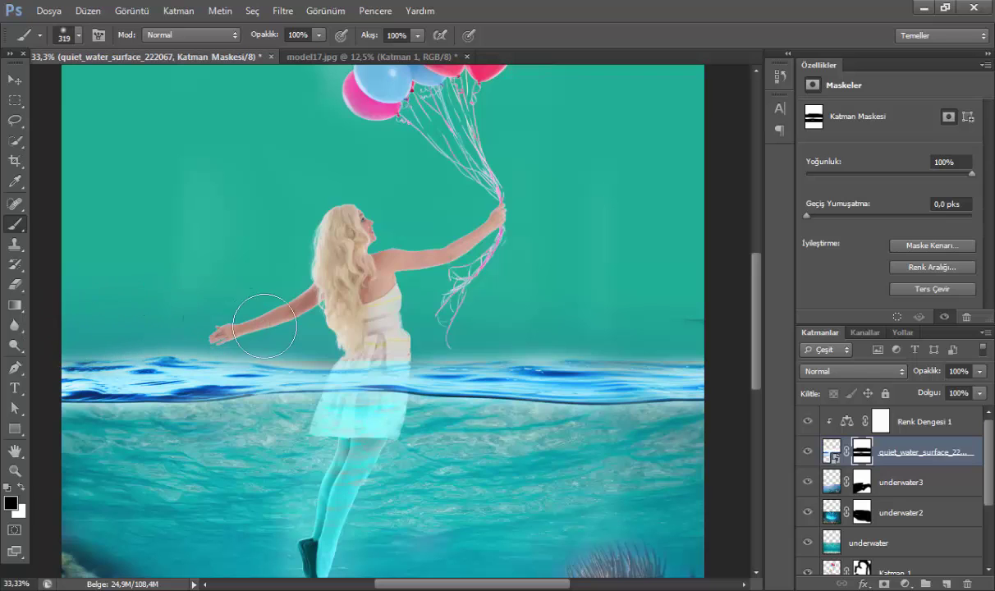
Step: Fit the whole image on screen and select the teal sky layer Katman 2
{"action": "key", "text": "z"}
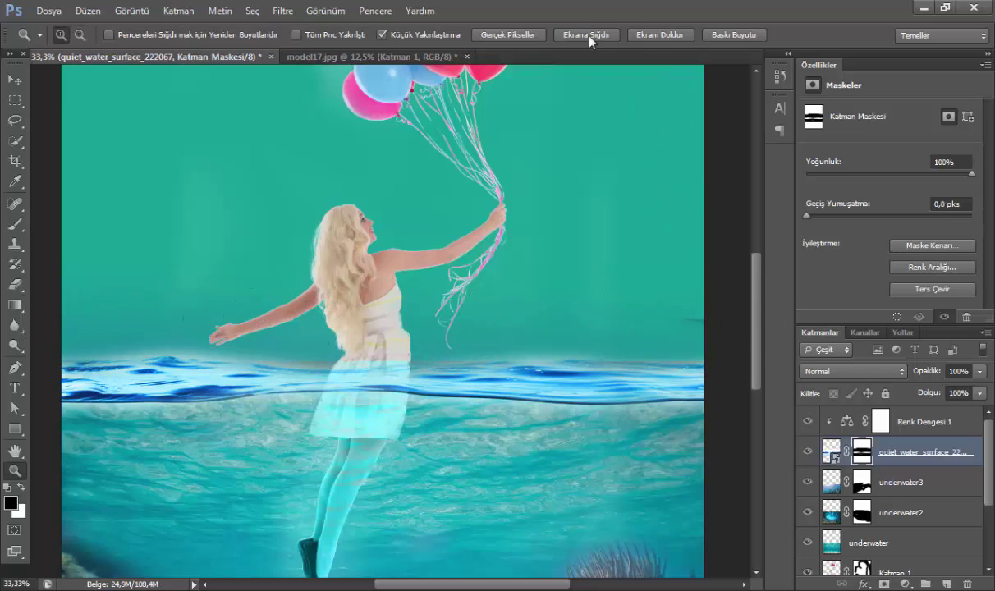
{"action": "left_click", "coordinate": [587, 36]}
{"action": "key", "text": "b"}
{"action": "scroll", "coordinate": [909, 502], "scroll_direction": "down", "scroll_amount": 2}
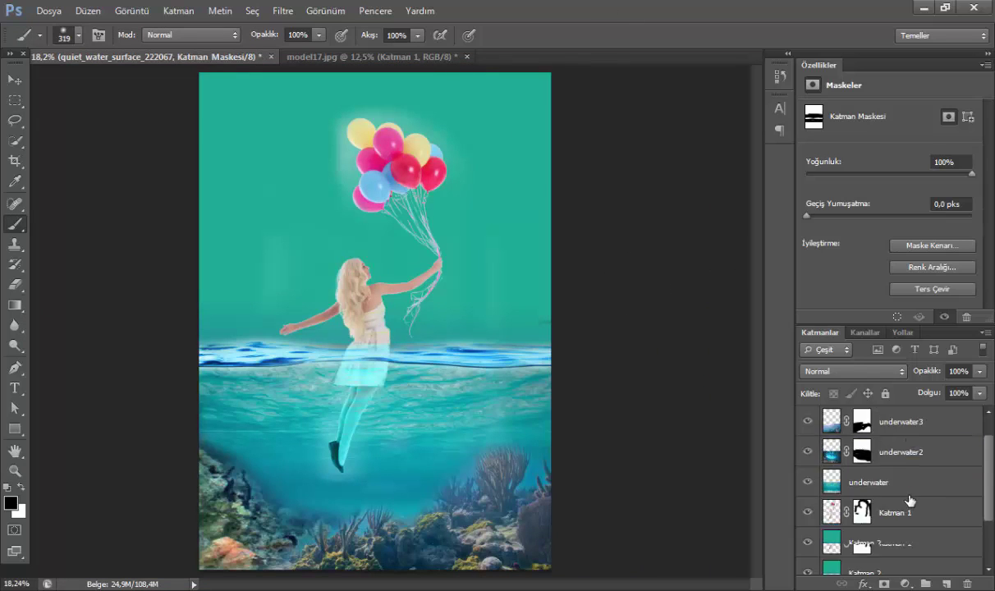
{"action": "scroll", "coordinate": [926, 501], "scroll_direction": "down", "scroll_amount": 1}
{"action": "left_click", "coordinate": [905, 505]}
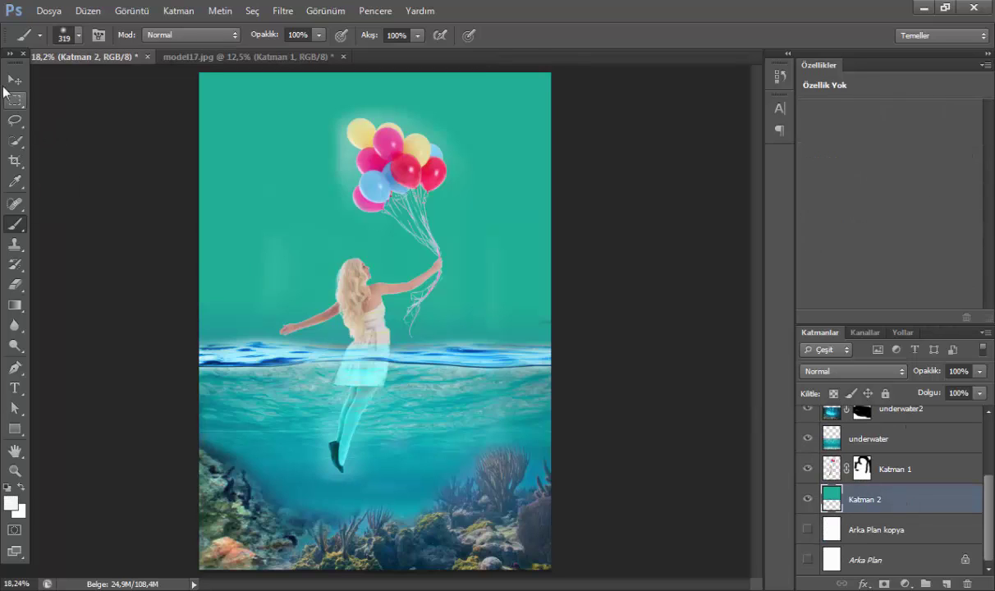
Step: Select all of Katman 2, set white as the paint colour and pick the large 2500 px cloud brush
{"action": "key", "text": "v"}
{"action": "key", "text": "ctrl+a"}
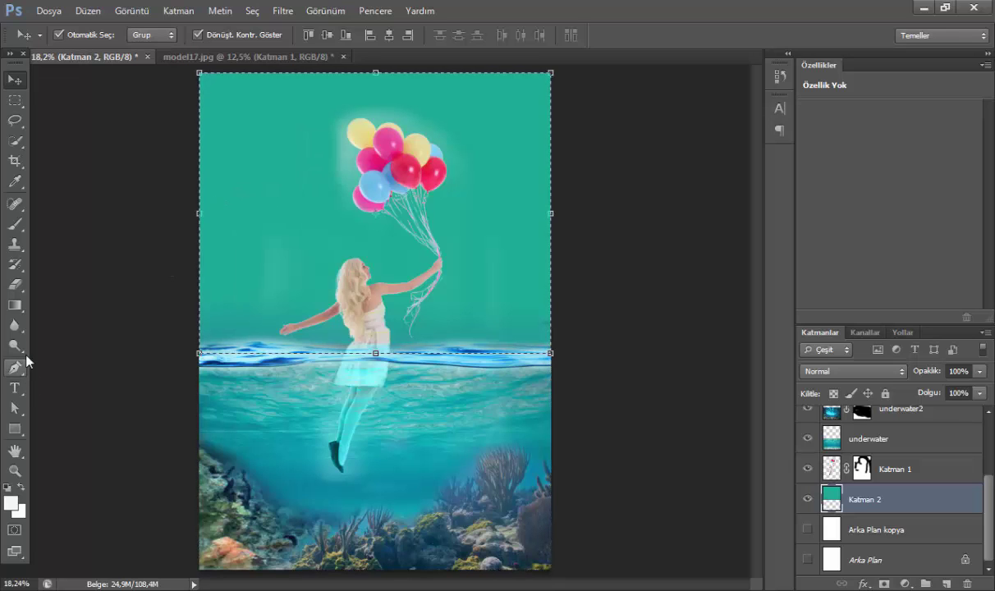
{"action": "left_click", "coordinate": [10, 229]}
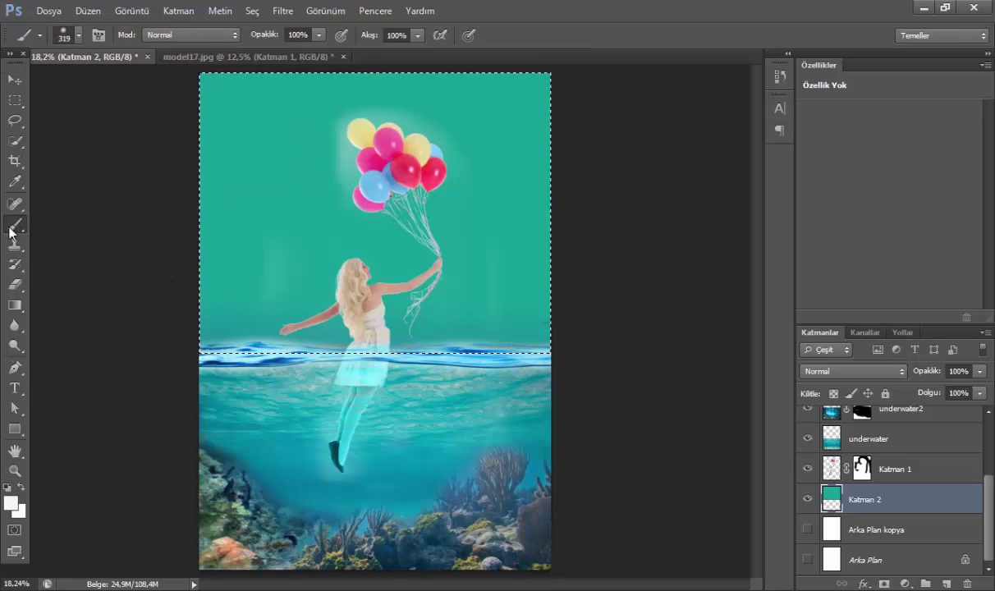
{"action": "left_click", "coordinate": [12, 501]}
{"action": "left_click", "coordinate": [630, 276]}
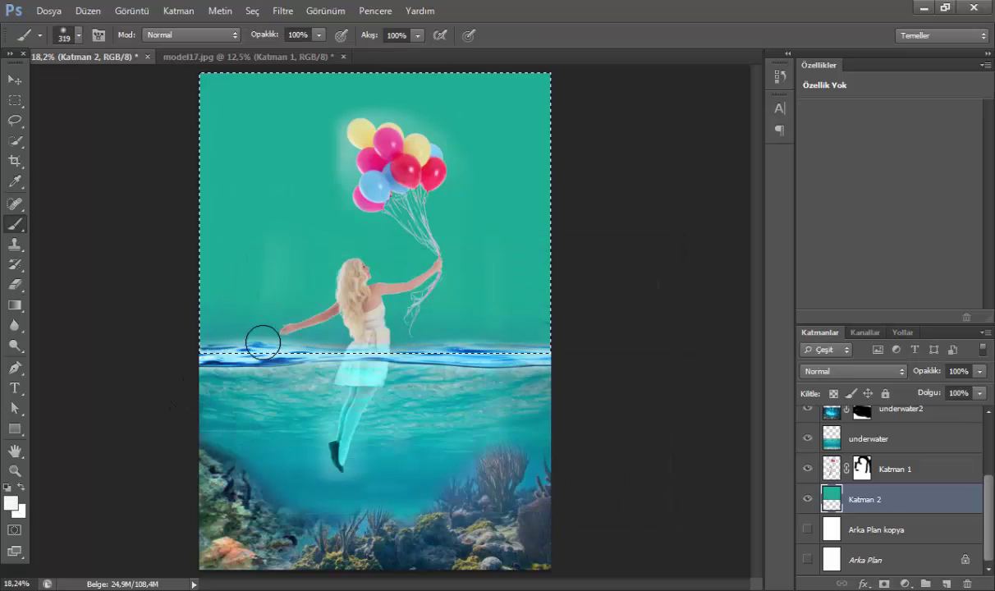
{"action": "right_click", "coordinate": [370, 227]}
{"action": "scroll", "coordinate": [490, 375], "scroll_direction": "down", "scroll_amount": 5}
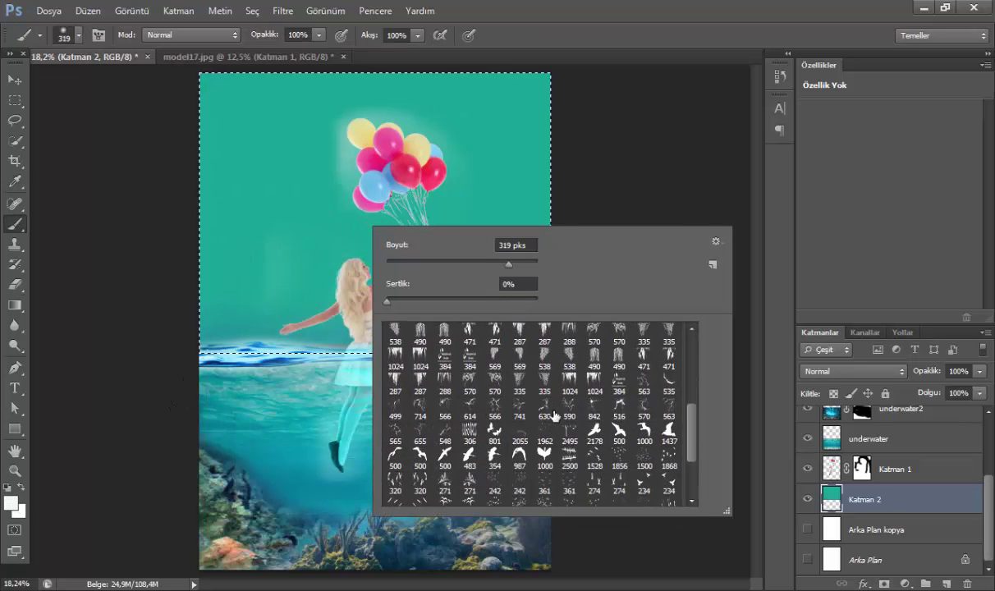
{"action": "scroll", "coordinate": [551, 412], "scroll_direction": "down", "scroll_amount": 3}
{"action": "scroll", "coordinate": [552, 443], "scroll_direction": "down", "scroll_amount": 3}
{"action": "left_click", "coordinate": [440, 496]}
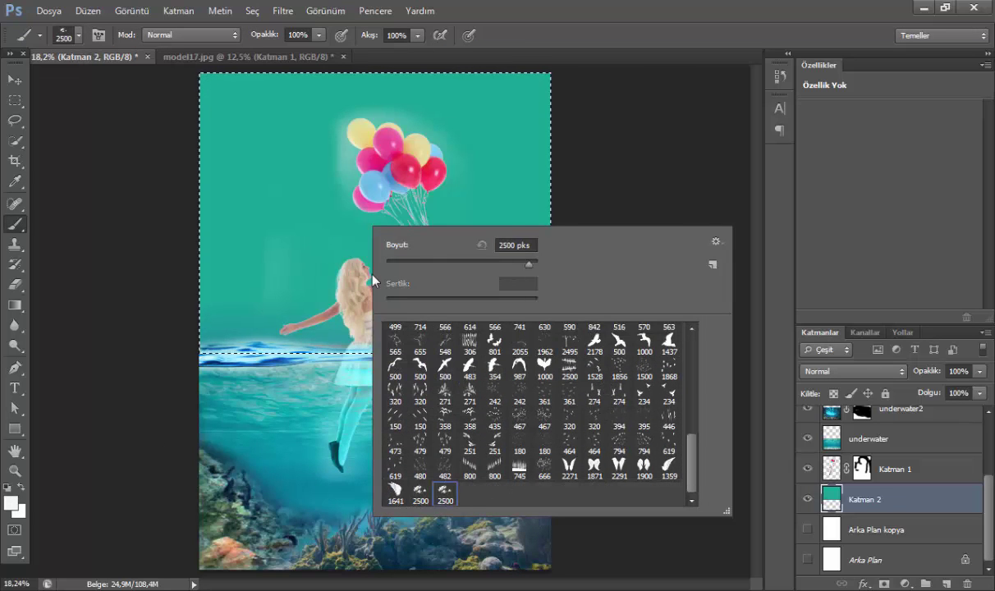
Step: Stamp white clouds above, right and left of the balloons on the teal sky
{"action": "left_click", "coordinate": [366, 152]}
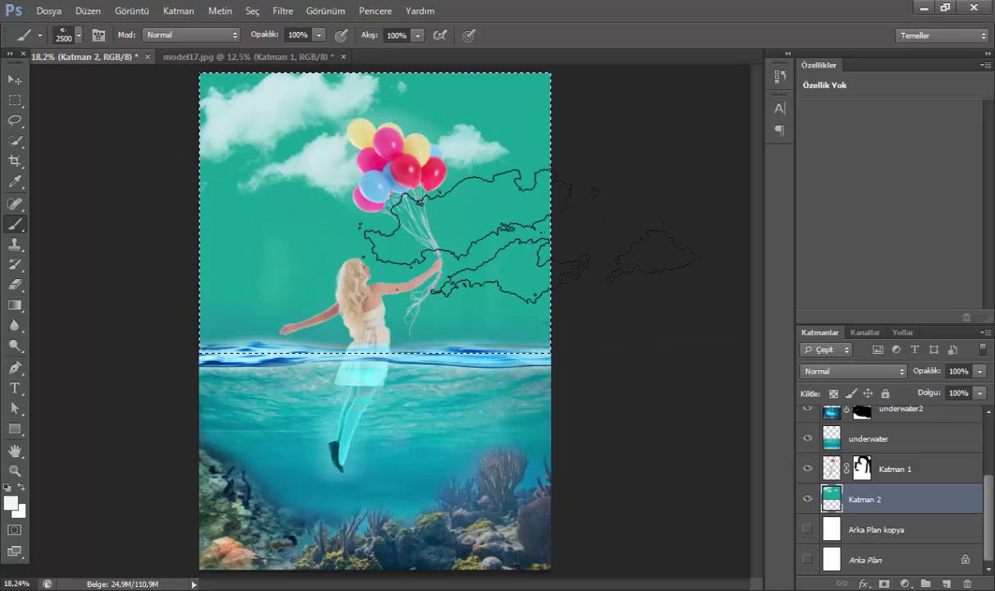
{"action": "left_click", "coordinate": [525, 234]}
{"action": "left_click", "coordinate": [234, 275]}
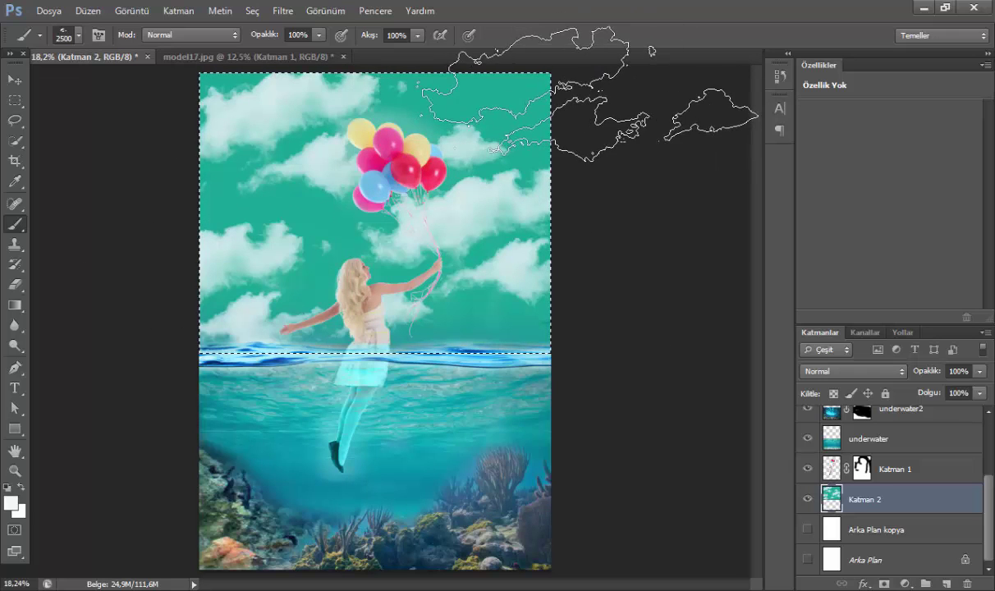
{"action": "right_click", "coordinate": [354, 439]}
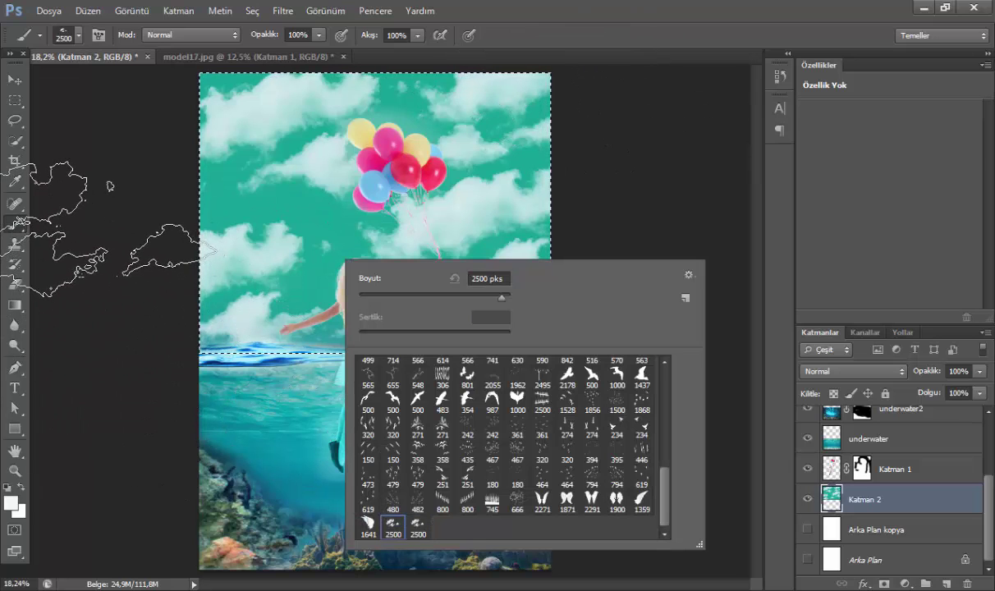
{"action": "left_click", "coordinate": [105, 184]}
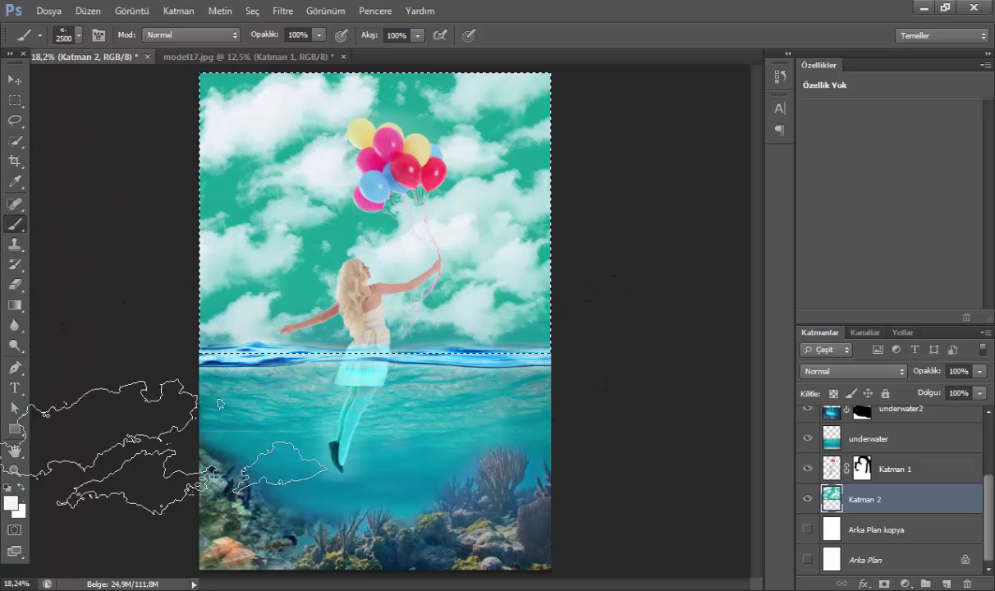
Step: Shrink the cloud brush to 288 px and return to the Move tool
{"action": "right_click", "coordinate": [534, 215]}
{"action": "left_click_drag", "start_coordinate": [639, 215], "coordinate": [624, 218]}
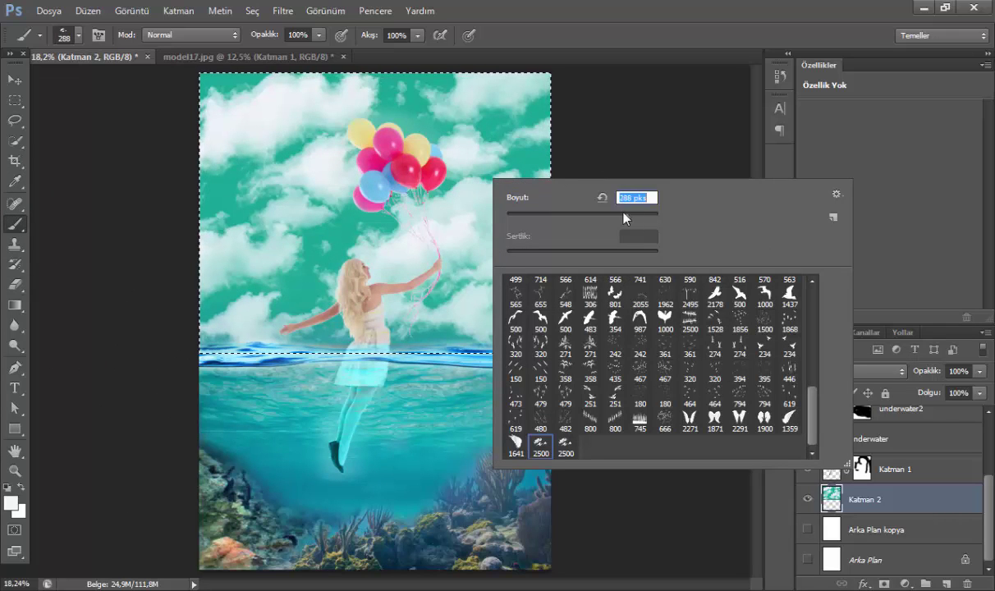
{"action": "key", "text": "Return"}
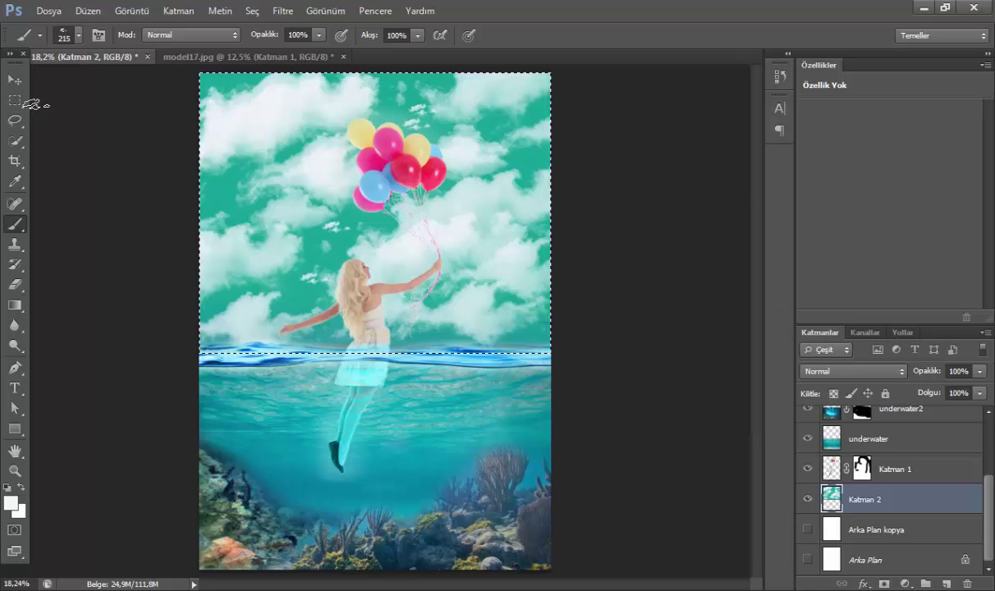
{"action": "key", "text": "v"}
{"action": "left_click", "coordinate": [266, 312]}
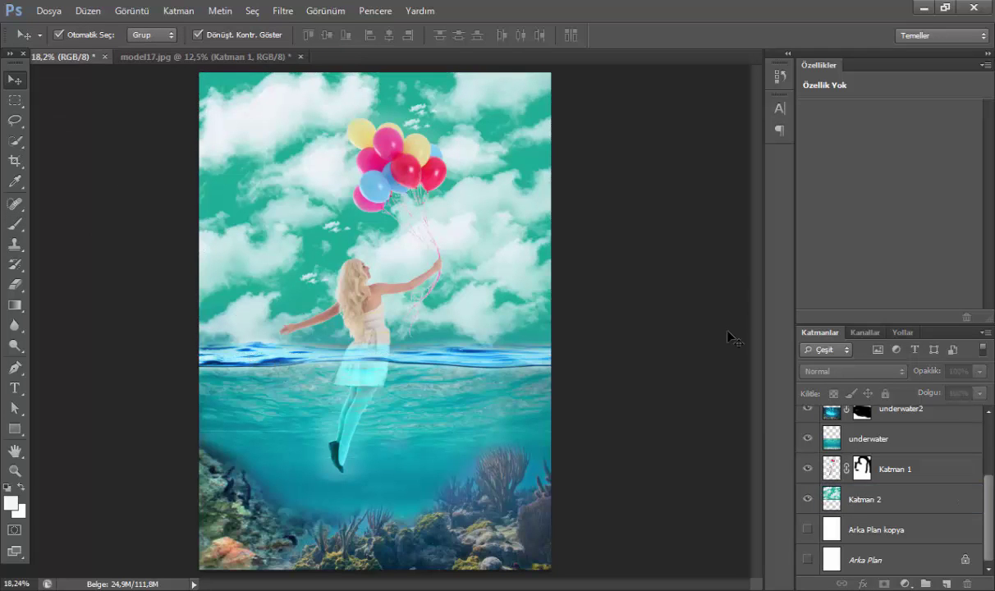
Step: Add a Curves layer with the RGB point pulled down to about Input 152 / Output 73
{"action": "scroll", "coordinate": [853, 482], "scroll_direction": "up", "scroll_amount": 4}
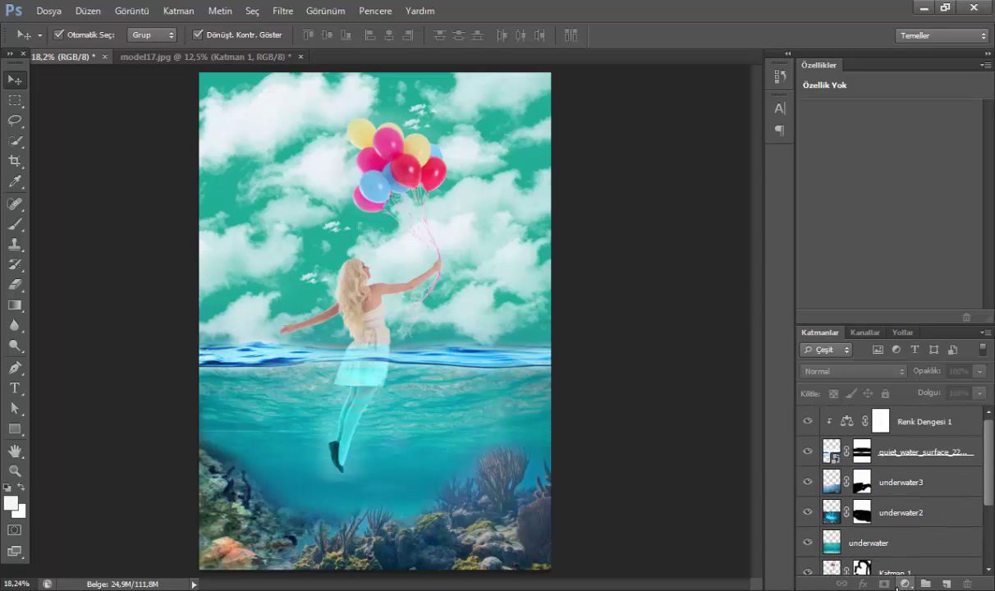
{"action": "left_click", "coordinate": [903, 583]}
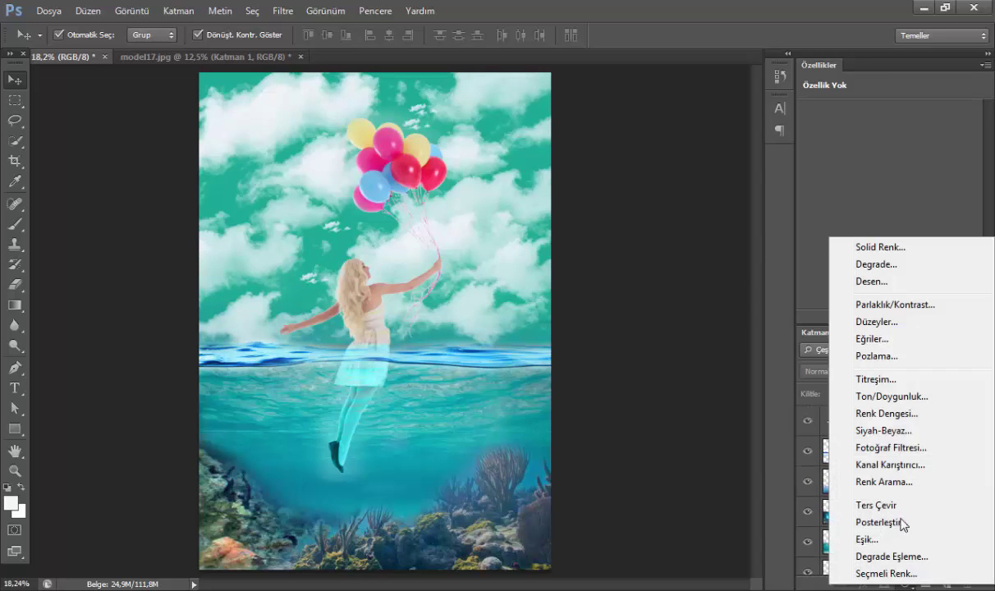
{"action": "left_click", "coordinate": [935, 347]}
{"action": "left_click_drag", "start_coordinate": [899, 222], "coordinate": [909, 239]}
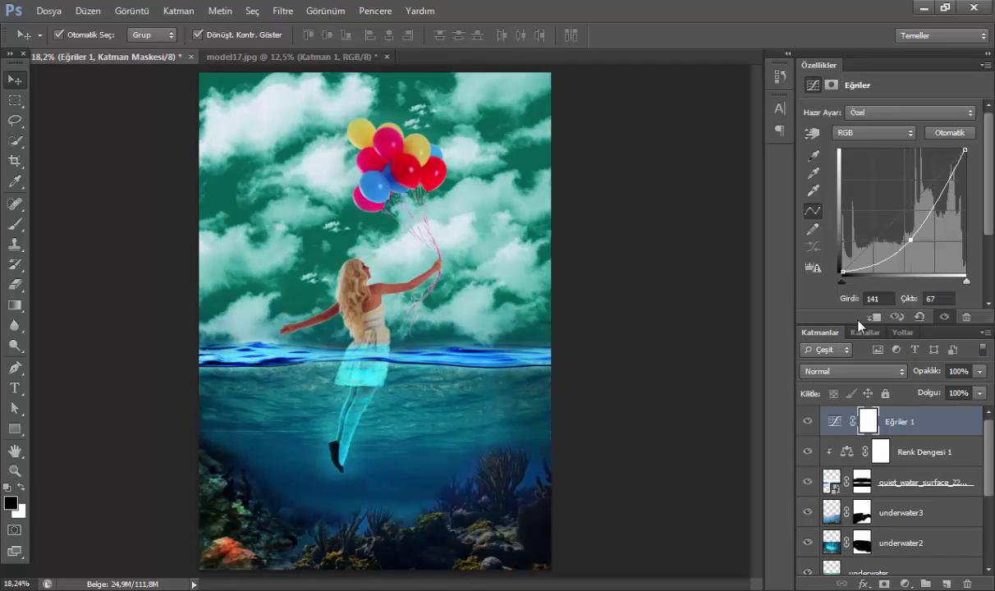
{"action": "left_click_drag", "start_coordinate": [911, 237], "coordinate": [916, 235]}
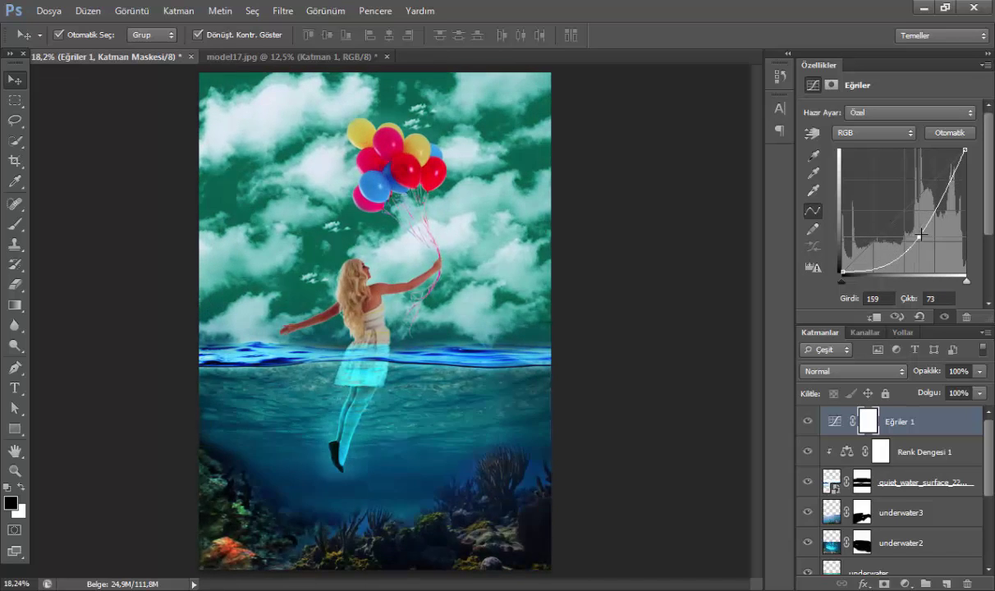
{"action": "left_click", "coordinate": [872, 429]}
Step: Choose a soft round brush with 0% hardness at 463 px
{"action": "key", "text": "b"}
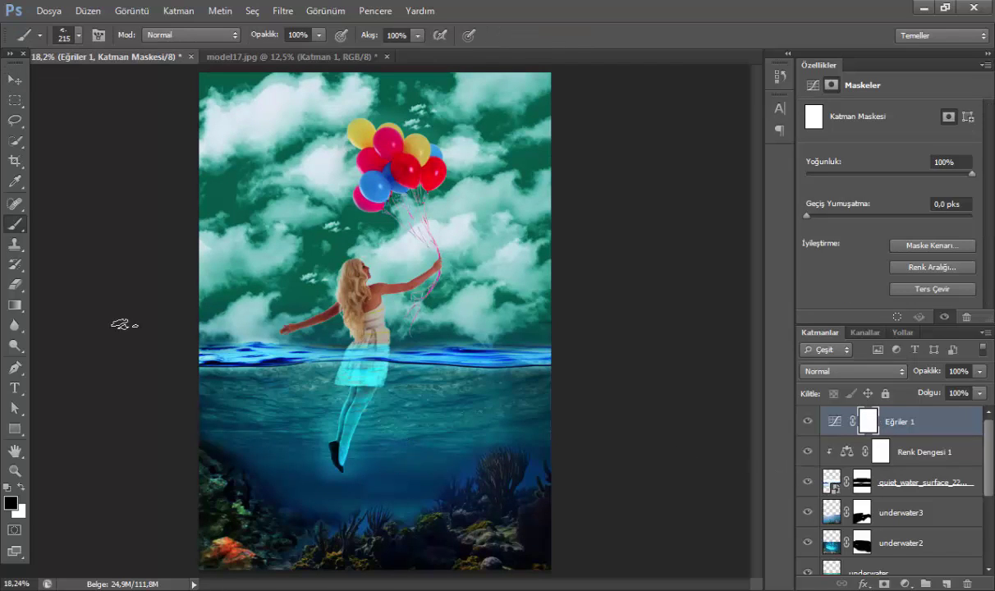
{"action": "right_click", "coordinate": [320, 441]}
{"action": "scroll", "coordinate": [349, 418], "scroll_direction": "up", "scroll_amount": 3}
{"action": "scroll", "coordinate": [349, 418], "scroll_direction": "up", "scroll_amount": 2}
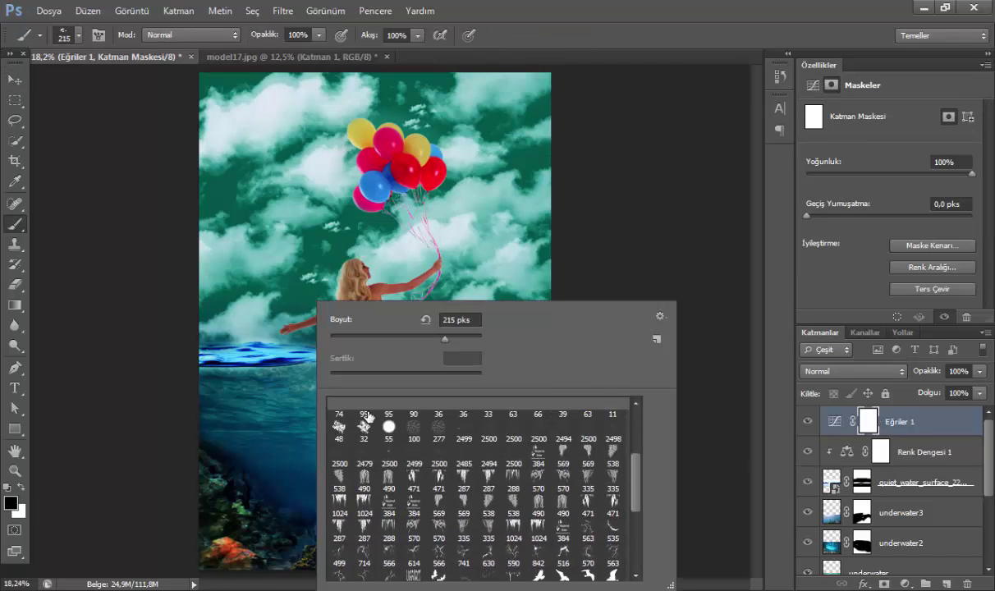
{"action": "scroll", "coordinate": [349, 418], "scroll_direction": "up", "scroll_amount": 2}
{"action": "scroll", "coordinate": [348, 419], "scroll_direction": "up", "scroll_amount": 1}
{"action": "left_click", "coordinate": [339, 408]}
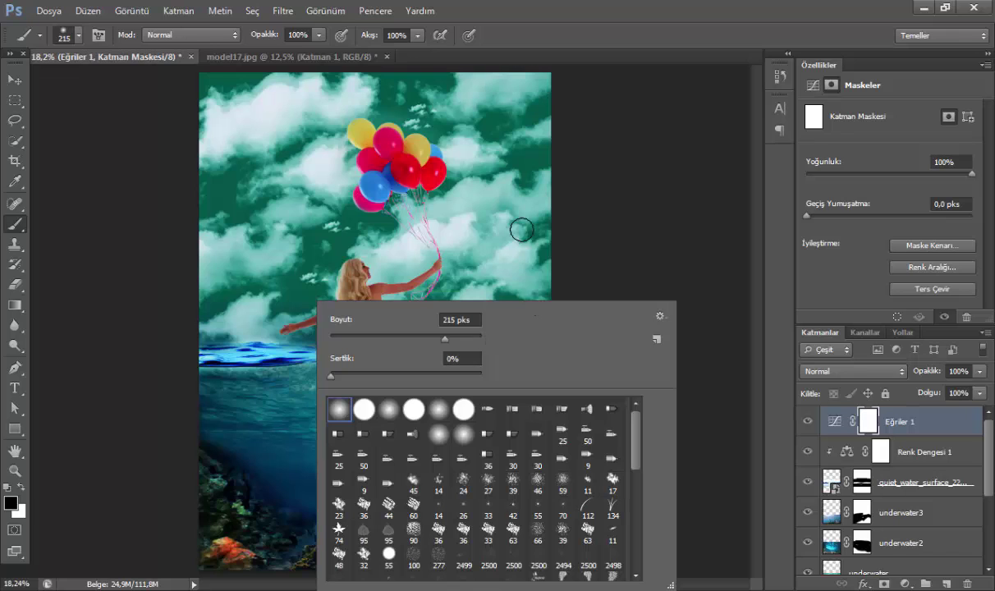
{"action": "left_click_drag", "start_coordinate": [462, 335], "coordinate": [466, 337]}
{"action": "key", "text": "Return"}
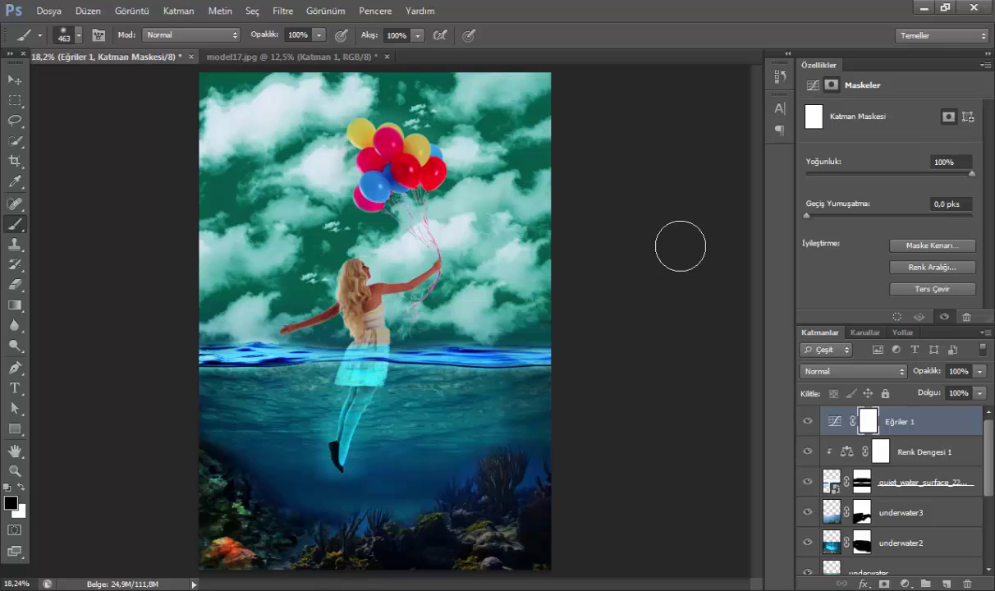
Step: Paint the Eğriler 1 mask over the lower water and around the girl's legs, swapping black and white
{"action": "mouse_move", "coordinate": [384, 471]}
{"action": "left_mouse_down"}
{"action": "mouse_move", "coordinate": [148, 543]}
{"action": "mouse_move", "coordinate": [576, 484]}
{"action": "mouse_move", "coordinate": [244, 400]}
{"action": "mouse_move", "coordinate": [582, 413]}
{"action": "left_mouse_up"}
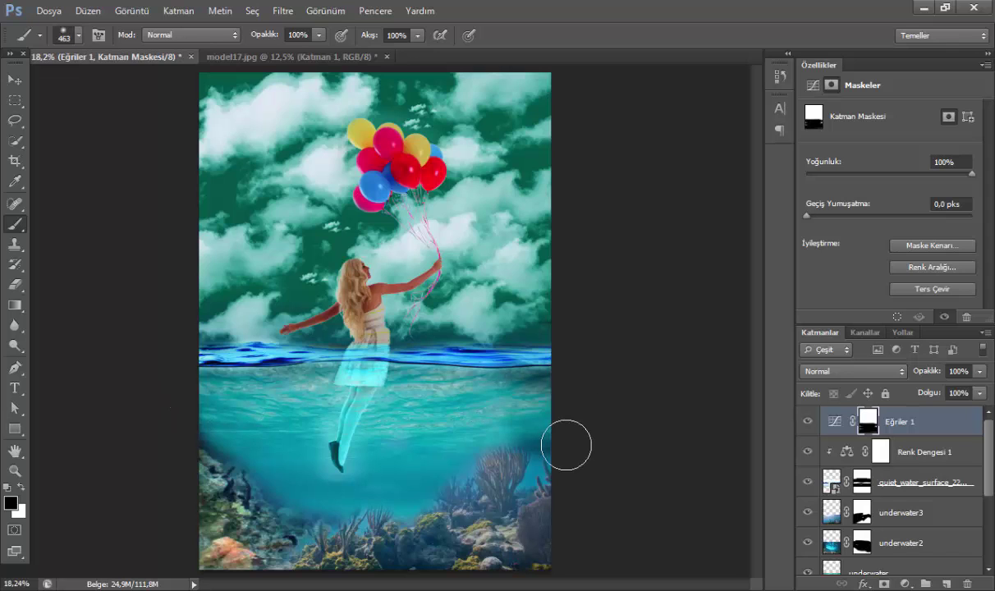
{"action": "key", "text": "x"}
{"action": "mouse_move", "coordinate": [240, 395]}
{"action": "left_mouse_down"}
{"action": "mouse_move", "coordinate": [245, 418]}
{"action": "mouse_move", "coordinate": [277, 444]}
{"action": "mouse_move", "coordinate": [418, 462]}
{"action": "mouse_move", "coordinate": [430, 374]}
{"action": "mouse_move", "coordinate": [366, 410]}
{"action": "mouse_move", "coordinate": [507, 406]}
{"action": "mouse_move", "coordinate": [438, 388]}
{"action": "mouse_move", "coordinate": [435, 437]}
{"action": "left_mouse_up"}
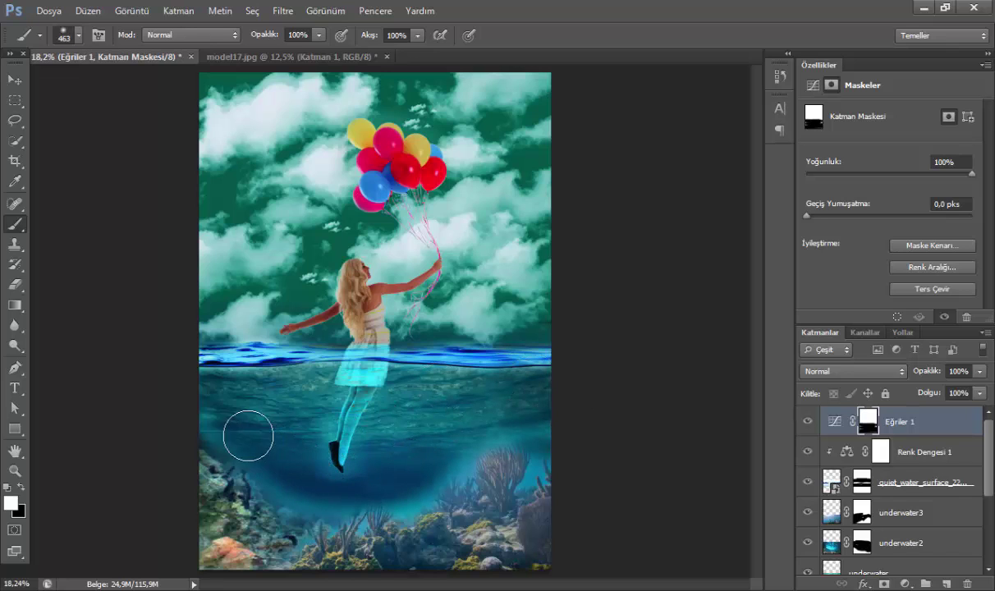
{"action": "mouse_move", "coordinate": [297, 464]}
{"action": "left_mouse_down"}
{"action": "mouse_move", "coordinate": [329, 492]}
{"action": "mouse_move", "coordinate": [422, 471]}
{"action": "mouse_move", "coordinate": [483, 436]}
{"action": "mouse_move", "coordinate": [557, 462]}
{"action": "mouse_move", "coordinate": [539, 444]}
{"action": "mouse_move", "coordinate": [435, 466]}
{"action": "mouse_move", "coordinate": [529, 449]}
{"action": "mouse_move", "coordinate": [484, 435]}
{"action": "left_mouse_up"}
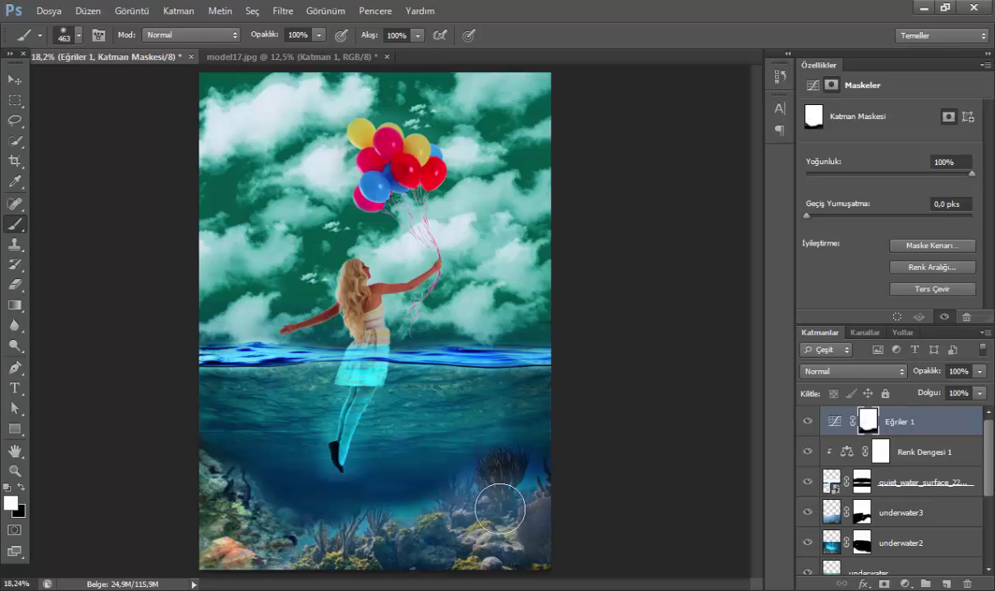
{"action": "key", "text": "x"}
Step: At 18% brush opacity, paint faint mask strokes across the seabed, then restore 100% opacity
{"action": "left_click", "coordinate": [319, 36]}
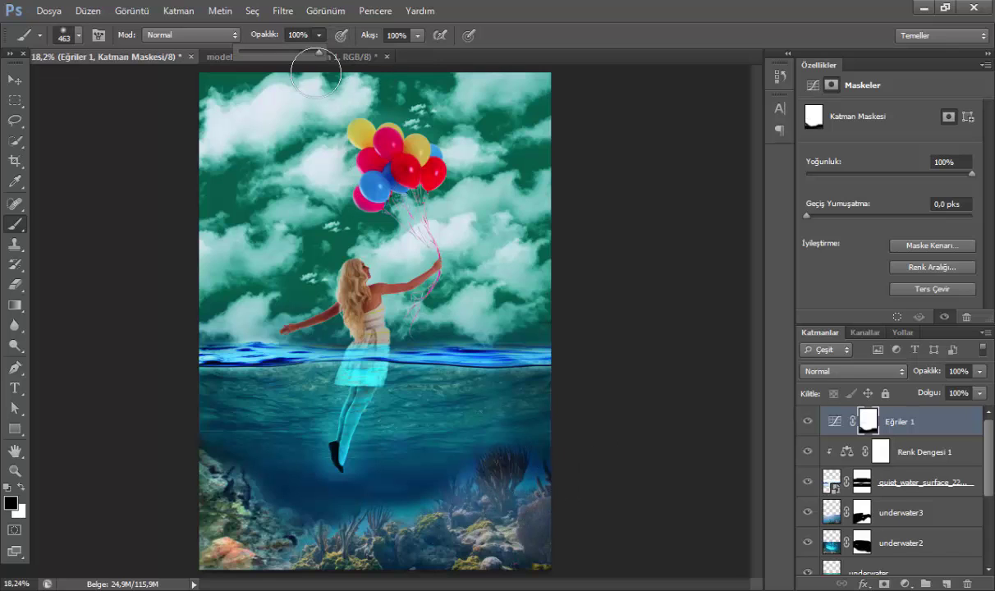
{"action": "key", "text": "1"}
{"action": "key", "text": "8"}
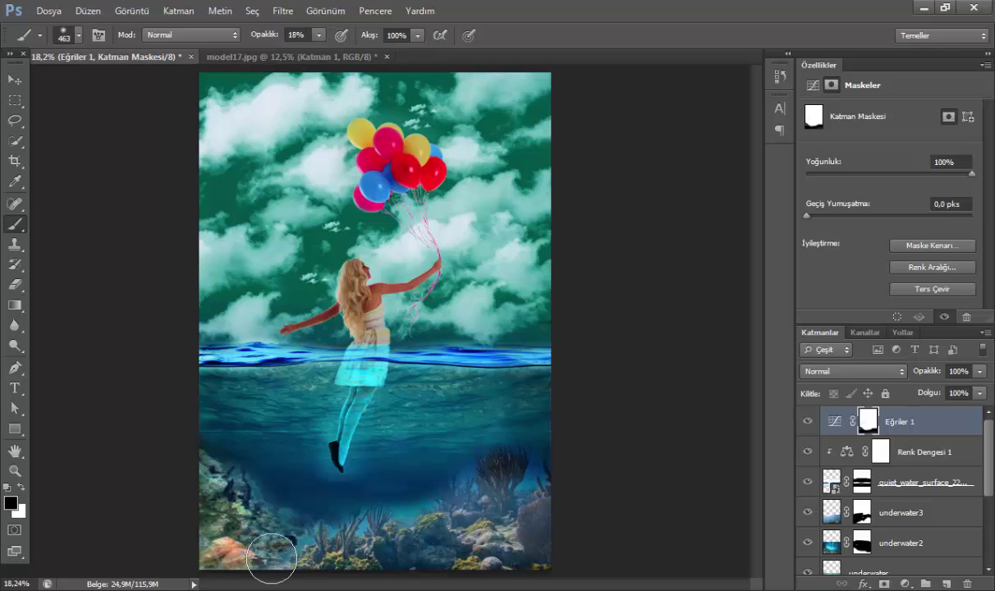
{"action": "mouse_move", "coordinate": [472, 528]}
{"action": "left_mouse_down"}
{"action": "mouse_move", "coordinate": [411, 514]}
{"action": "mouse_move", "coordinate": [476, 502]}
{"action": "mouse_move", "coordinate": [448, 507]}
{"action": "mouse_move", "coordinate": [507, 509]}
{"action": "left_mouse_up"}
{"action": "key", "text": "x"}
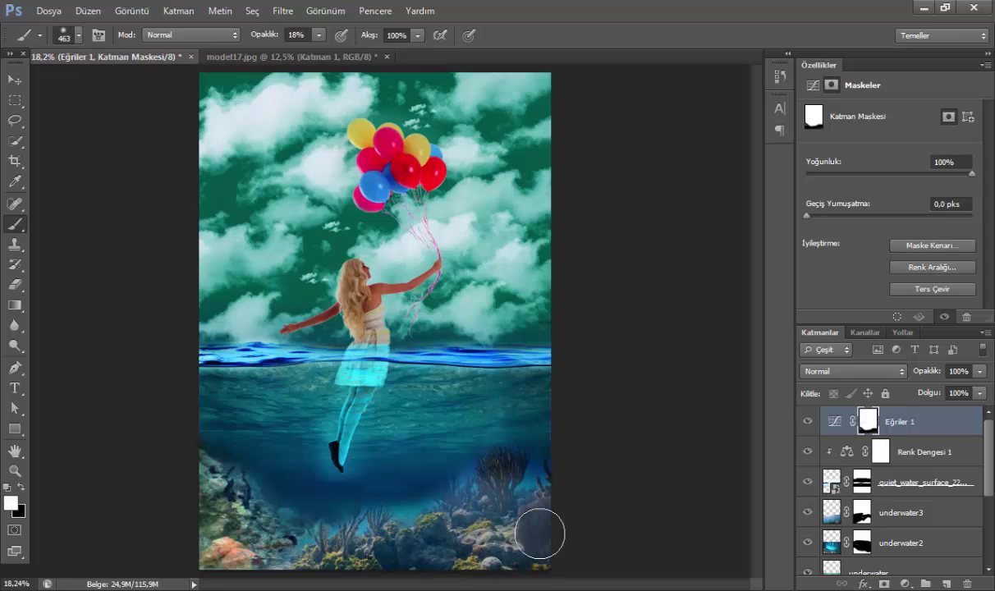
{"action": "mouse_move", "coordinate": [328, 527]}
{"action": "left_mouse_down"}
{"action": "mouse_move", "coordinate": [259, 542]}
{"action": "mouse_move", "coordinate": [465, 501]}
{"action": "mouse_move", "coordinate": [496, 509]}
{"action": "mouse_move", "coordinate": [318, 544]}
{"action": "mouse_move", "coordinate": [495, 562]}
{"action": "mouse_move", "coordinate": [205, 488]}
{"action": "left_mouse_up"}
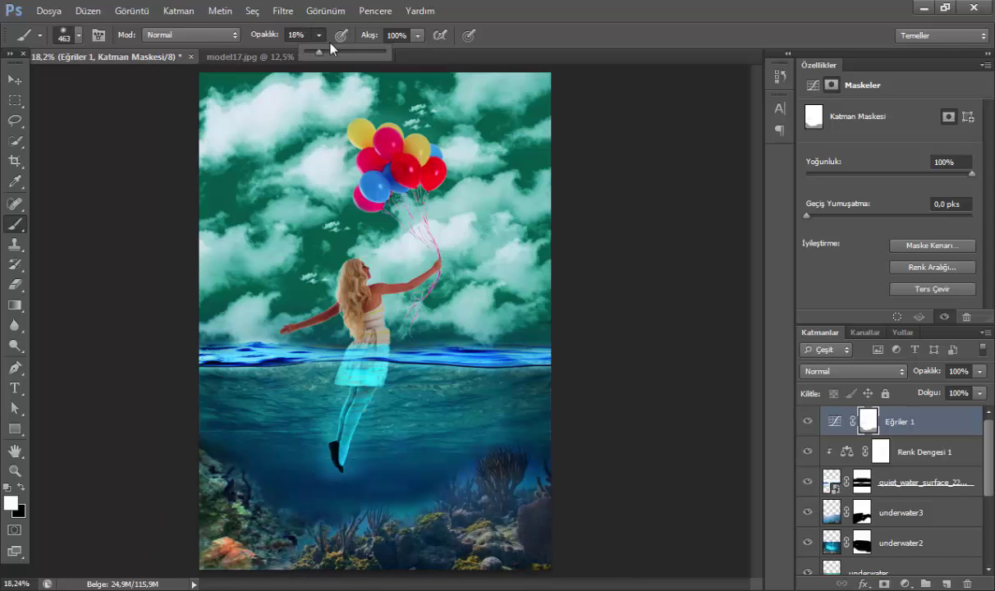
{"action": "left_click_drag", "start_coordinate": [386, 61], "coordinate": [641, 238]}
Step: Add a Black & White adjustment layer blended in Soft Light mode
{"action": "left_click", "coordinate": [14, 80]}
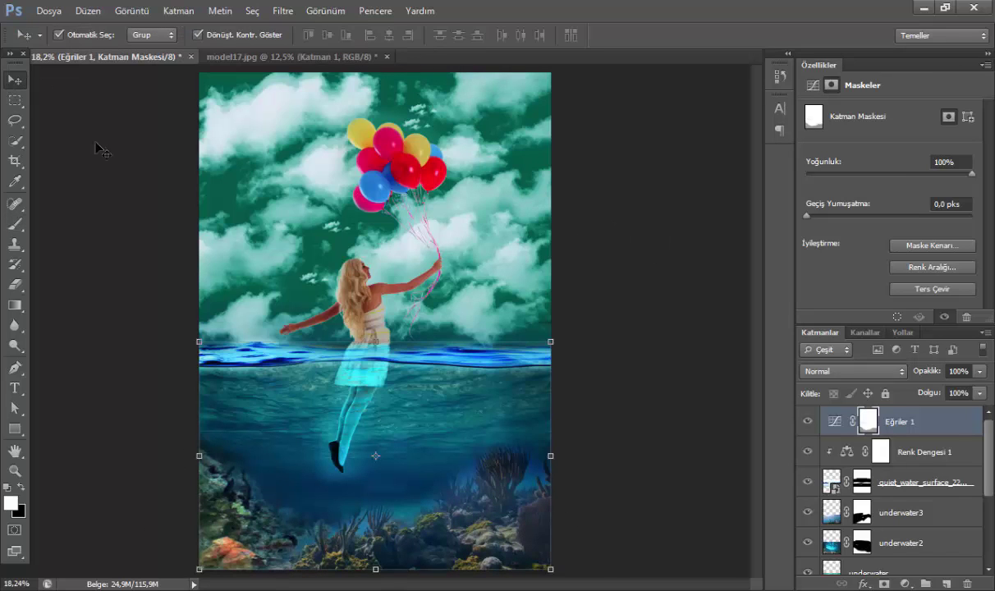
{"action": "left_click", "coordinate": [521, 410]}
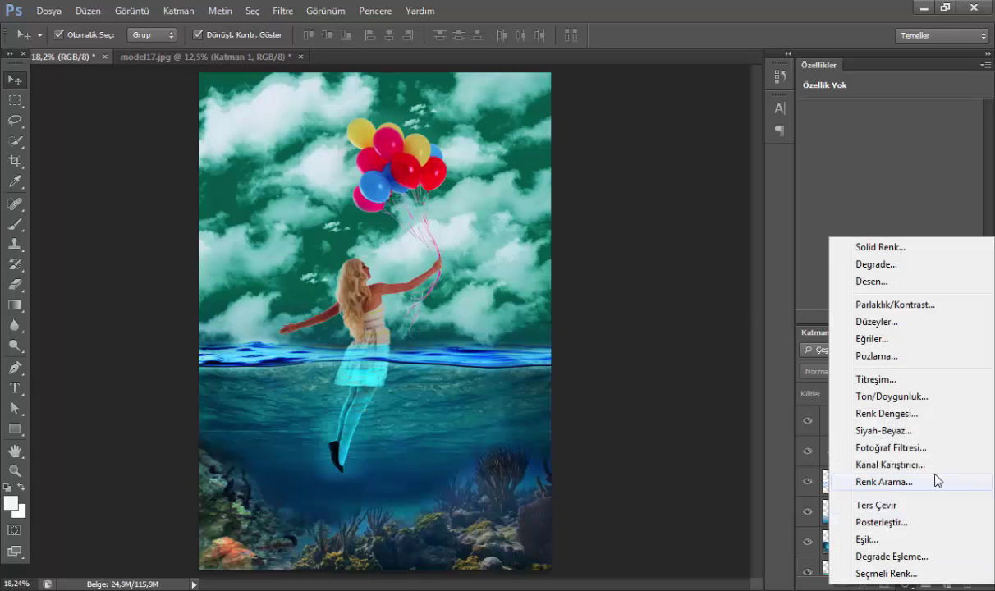
{"action": "left_click", "coordinate": [951, 432]}
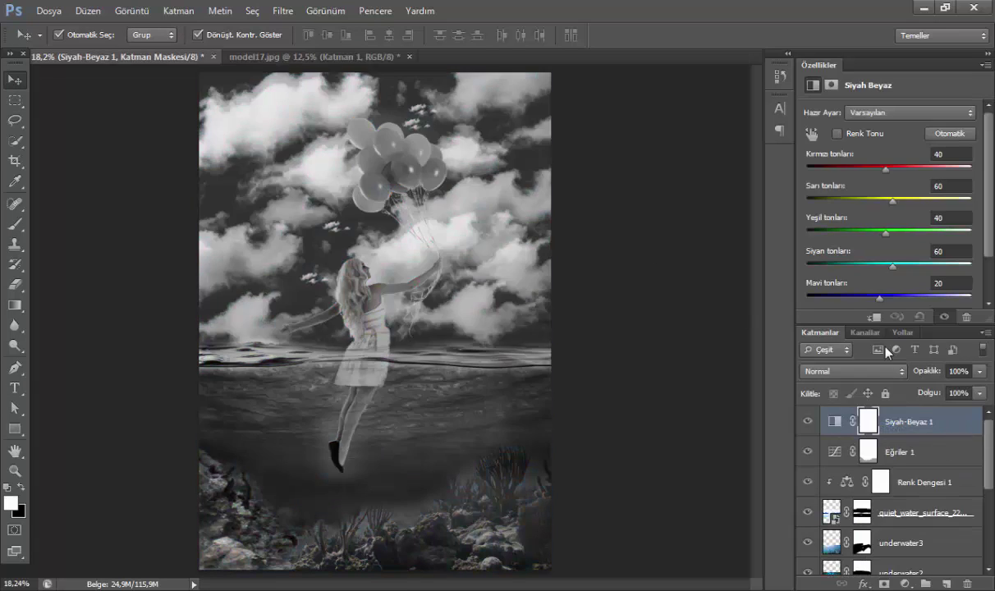
{"action": "left_click", "coordinate": [831, 374]}
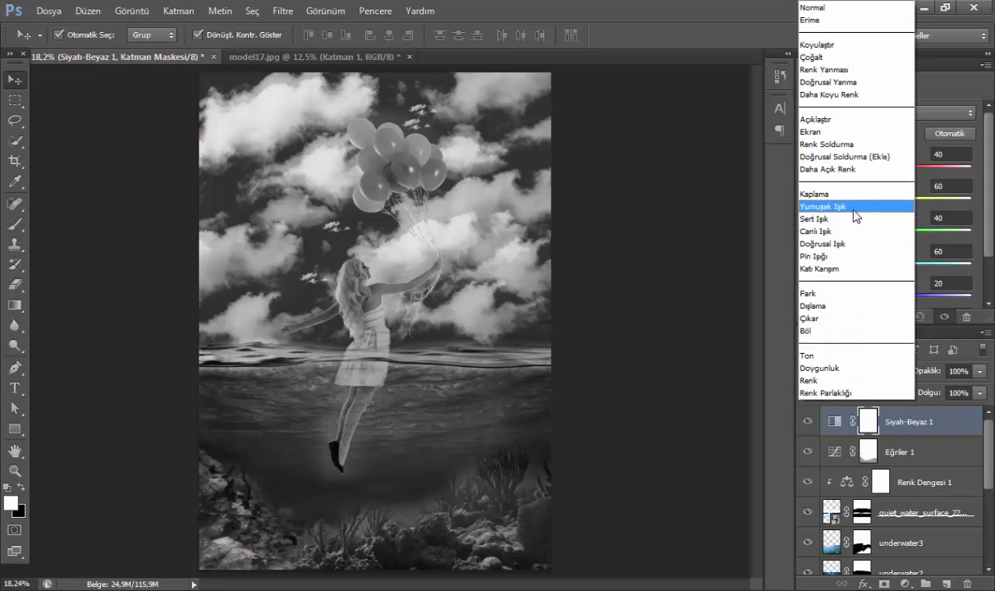
{"action": "left_click", "coordinate": [853, 210]}
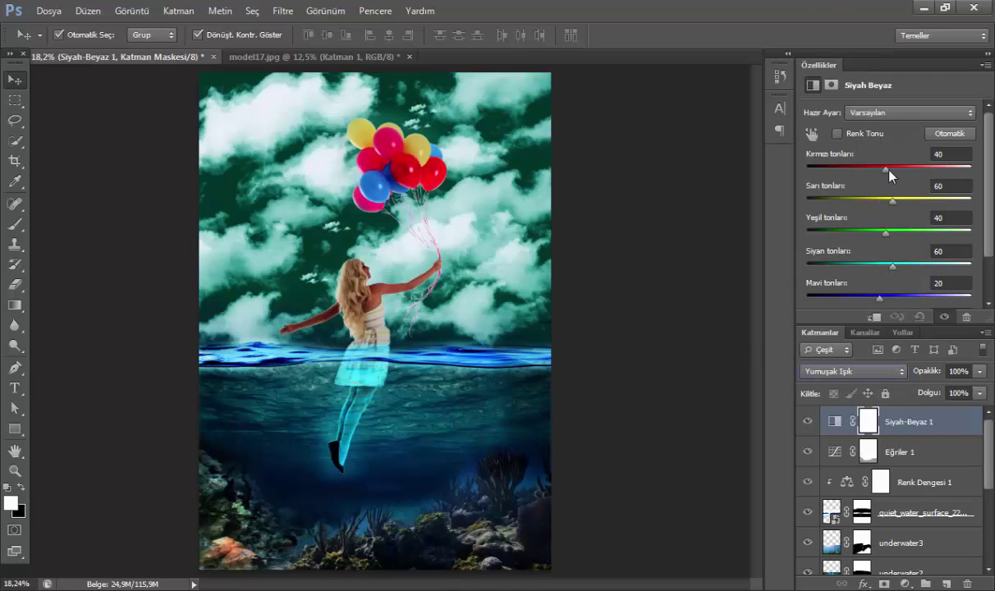
Step: Set the Black & White tones to Green 0, Yellow -62, Cyan 37, Blue 159, Magenta 117, then compare
{"action": "left_click_drag", "start_coordinate": [889, 170], "coordinate": [863, 165]}
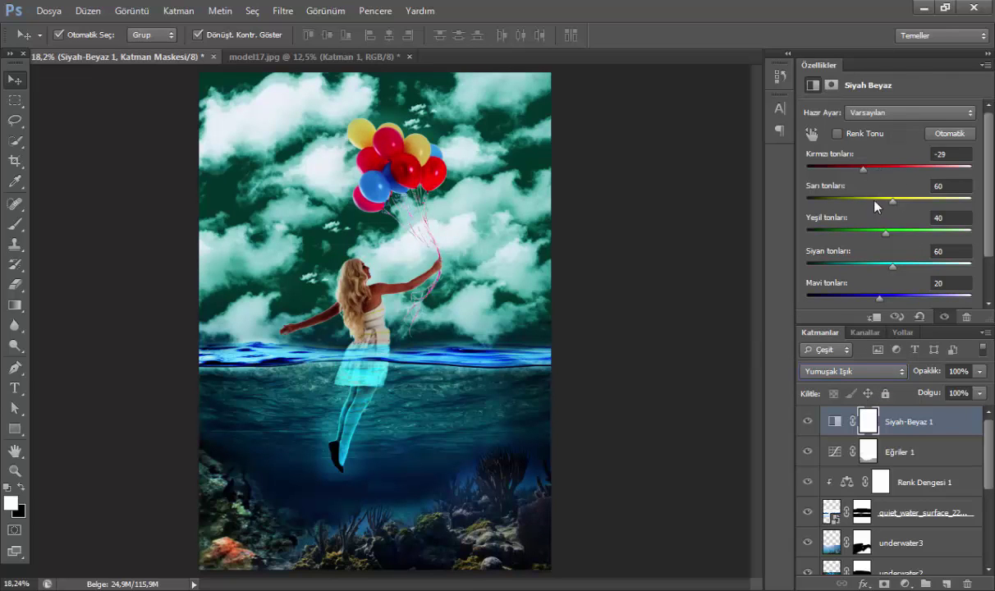
{"action": "left_click_drag", "start_coordinate": [892, 200], "coordinate": [857, 198]}
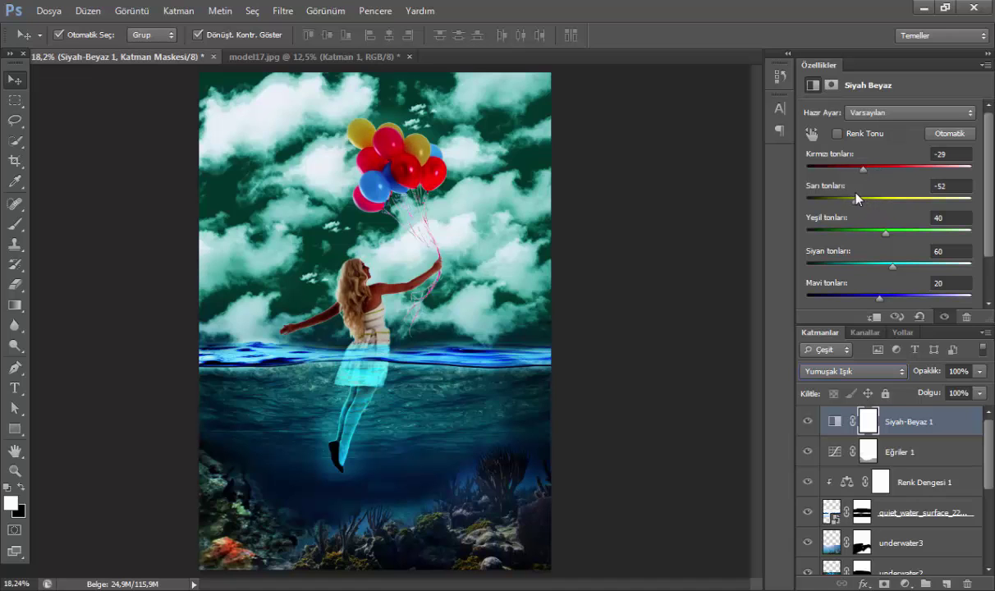
{"action": "mouse_move", "coordinate": [878, 233]}
{"action": "left_mouse_down"}
{"action": "mouse_move", "coordinate": [887, 301]}
{"action": "mouse_move", "coordinate": [917, 297]}
{"action": "left_mouse_up"}
{"action": "scroll", "coordinate": [887, 267], "scroll_direction": "down", "scroll_amount": 2}
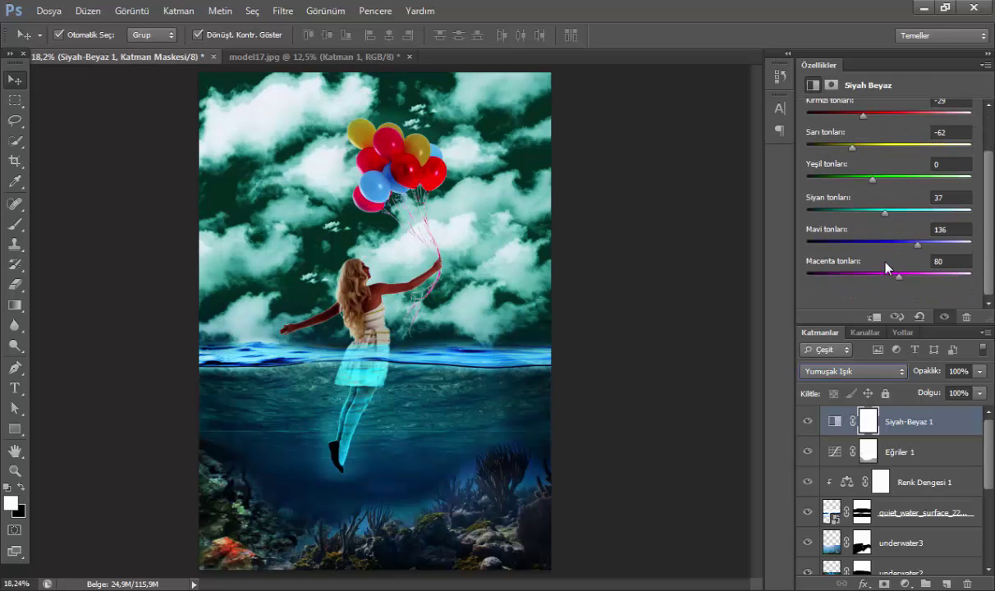
{"action": "mouse_move", "coordinate": [936, 244]}
{"action": "left_mouse_down"}
{"action": "mouse_move", "coordinate": [926, 244]}
{"action": "mouse_move", "coordinate": [911, 276]}
{"action": "left_mouse_up"}
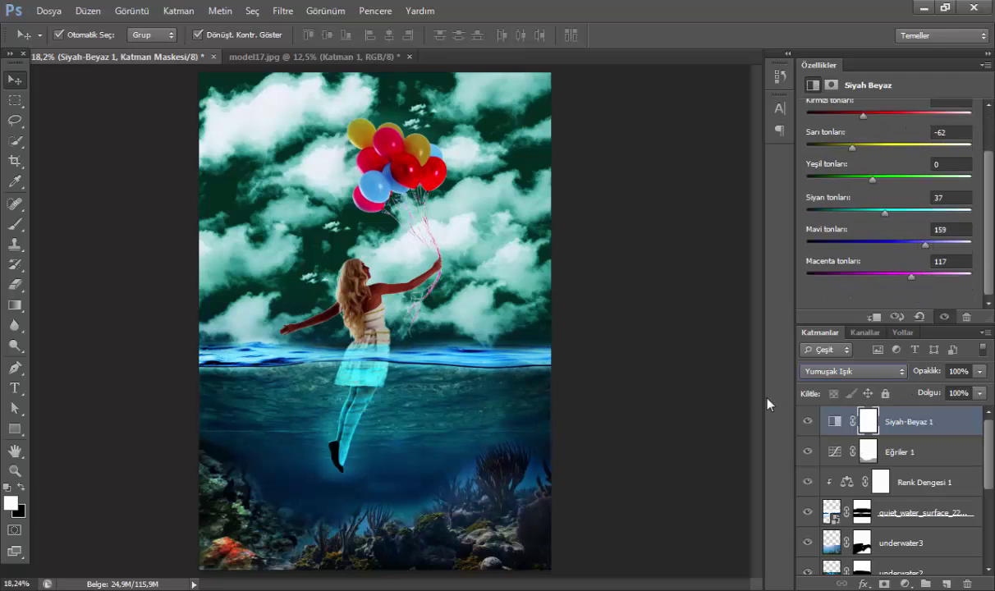
{"action": "left_click", "coordinate": [706, 386]}
{"action": "left_click", "coordinate": [808, 421]}
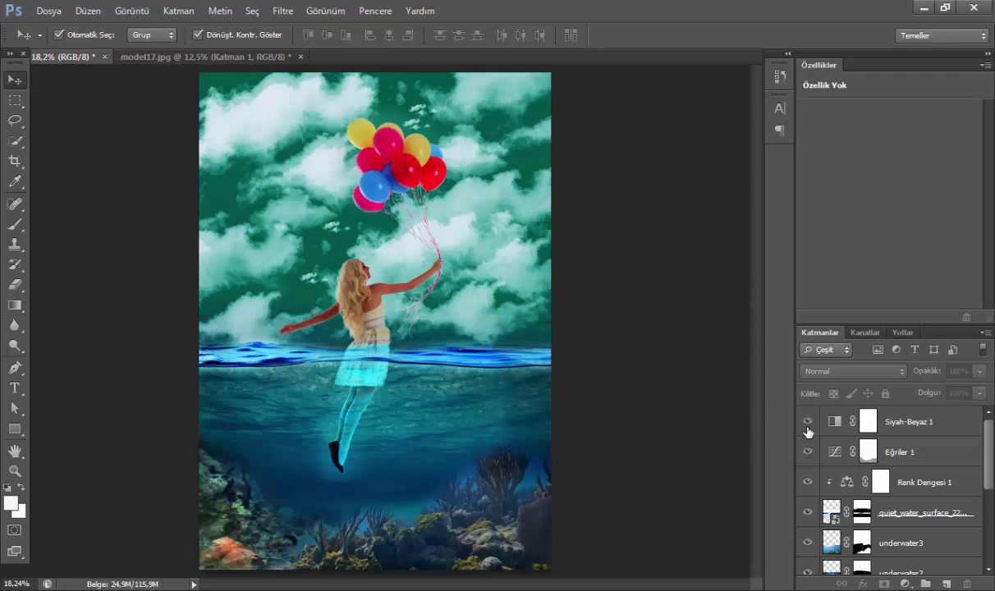
Step: Add a Levels adjustment layer with the midtone input raised to about 1.58
{"action": "left_click", "coordinate": [905, 584]}
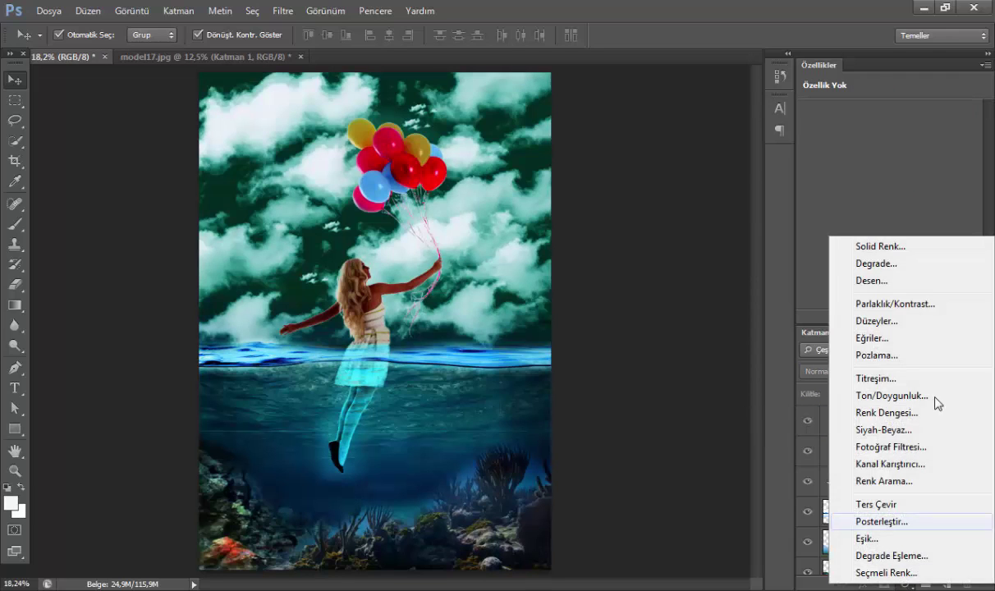
{"action": "left_click", "coordinate": [926, 325]}
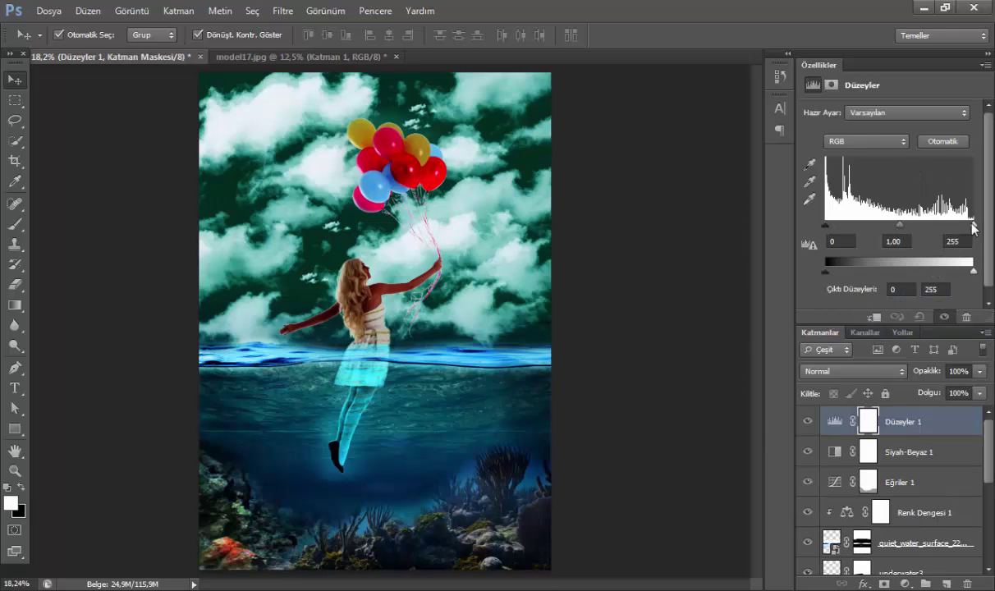
{"action": "mouse_move", "coordinate": [973, 223]}
{"action": "left_mouse_down"}
{"action": "mouse_move", "coordinate": [931, 224]}
{"action": "mouse_move", "coordinate": [973, 223]}
{"action": "left_mouse_up"}
{"action": "mouse_move", "coordinate": [828, 228]}
{"action": "left_mouse_down"}
{"action": "mouse_move", "coordinate": [853, 223]}
{"action": "mouse_move", "coordinate": [819, 222]}
{"action": "left_mouse_up"}
{"action": "left_click_drag", "start_coordinate": [895, 228], "coordinate": [874, 227]}
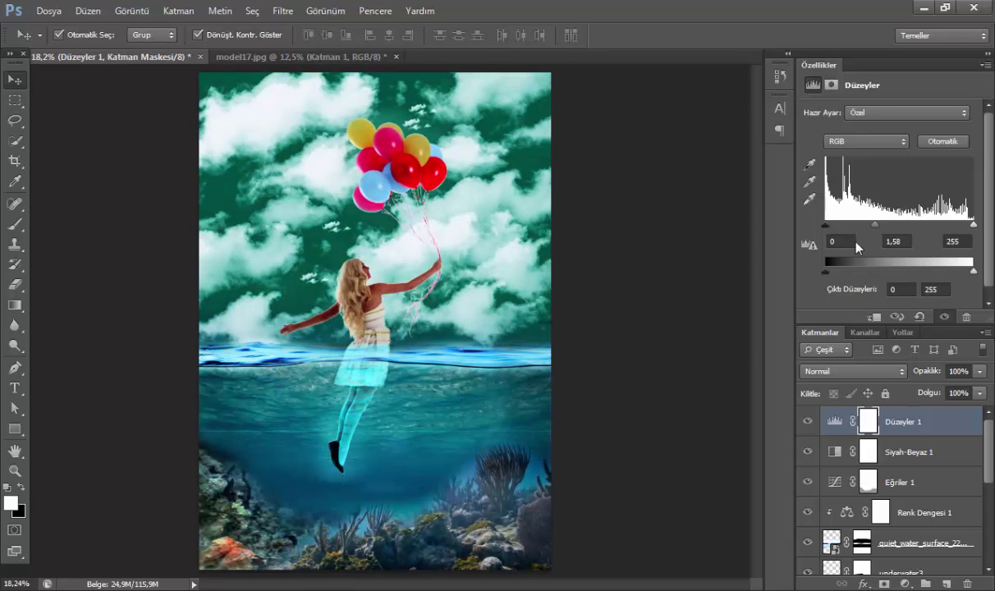
{"action": "left_click", "coordinate": [624, 423]}
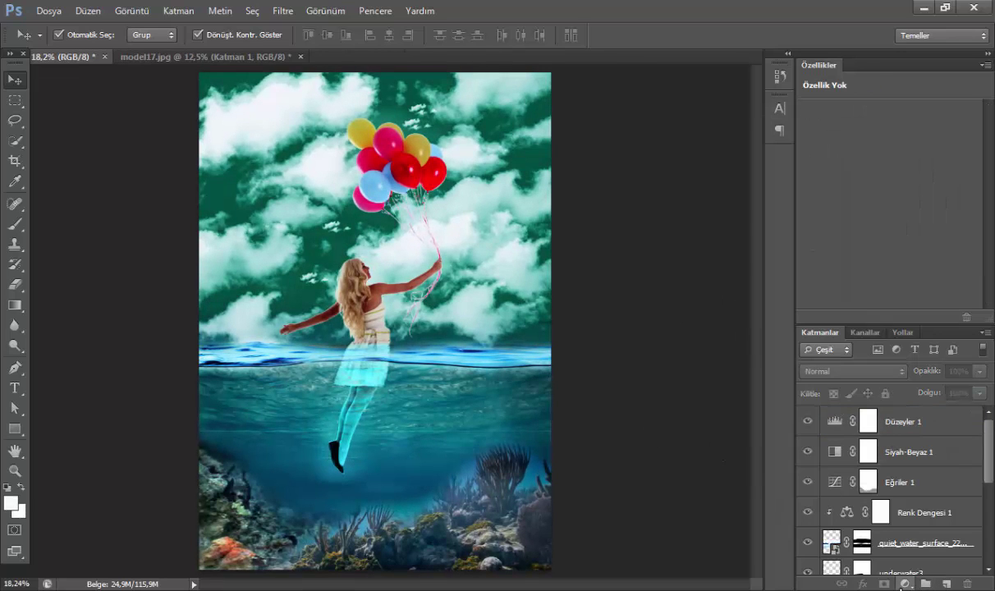
Step: Add a Color Balance layer with midtones Cyan/Red -25 and a slight push toward Blue
{"action": "left_click", "coordinate": [903, 584]}
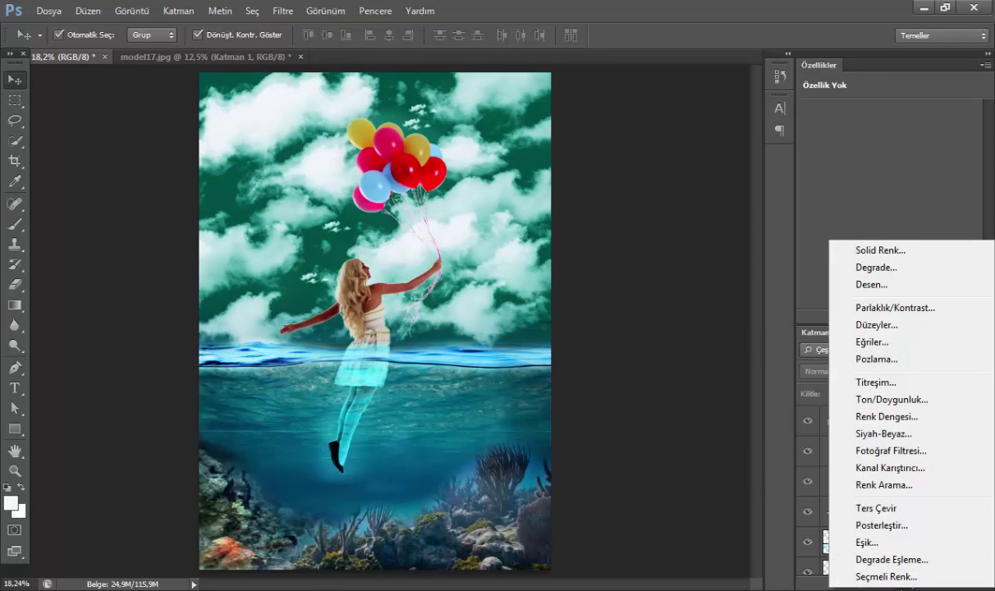
{"action": "left_click", "coordinate": [908, 416]}
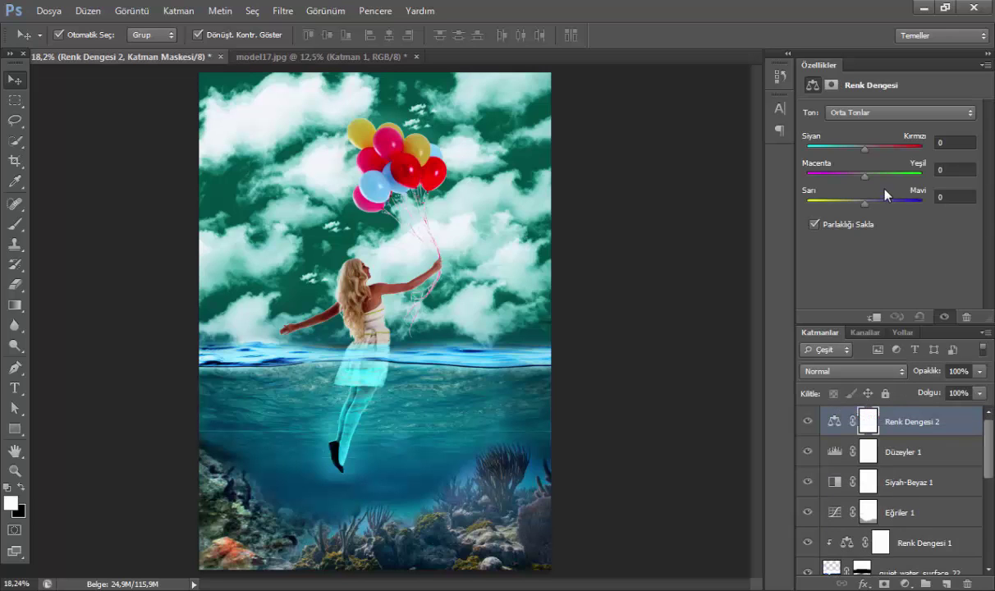
{"action": "left_click_drag", "start_coordinate": [843, 148], "coordinate": [787, 158]}
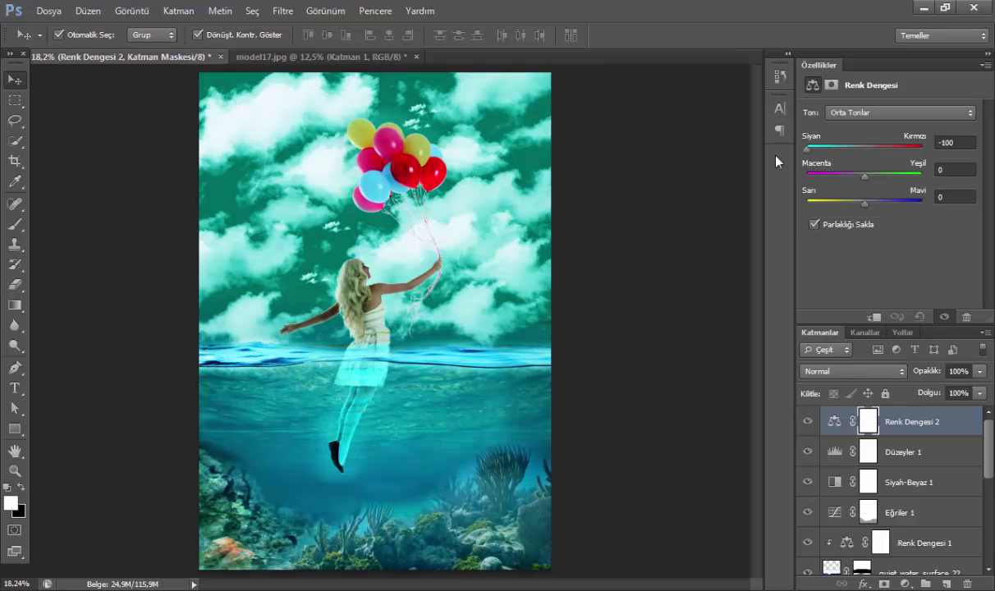
{"action": "left_click_drag", "start_coordinate": [832, 162], "coordinate": [845, 158]}
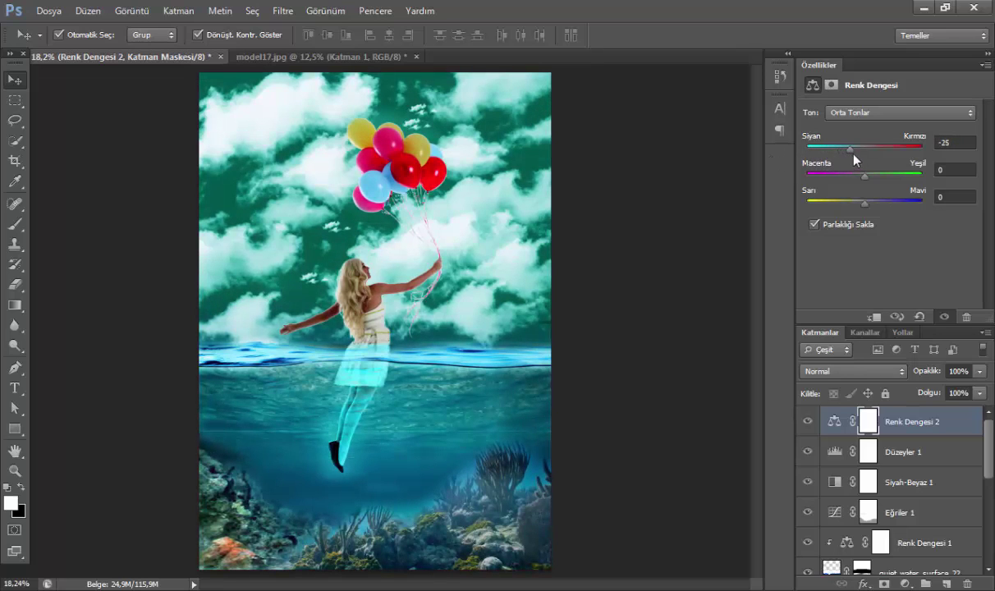
{"action": "left_click_drag", "start_coordinate": [865, 202], "coordinate": [871, 208]}
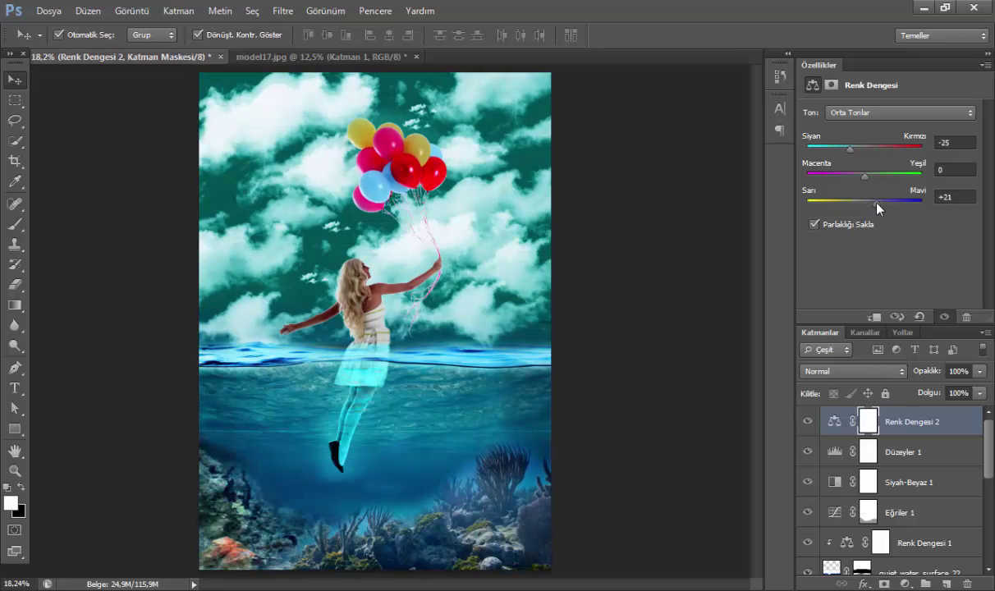
{"action": "left_click_drag", "start_coordinate": [881, 214], "coordinate": [866, 202]}
{"action": "left_click", "coordinate": [713, 341]}
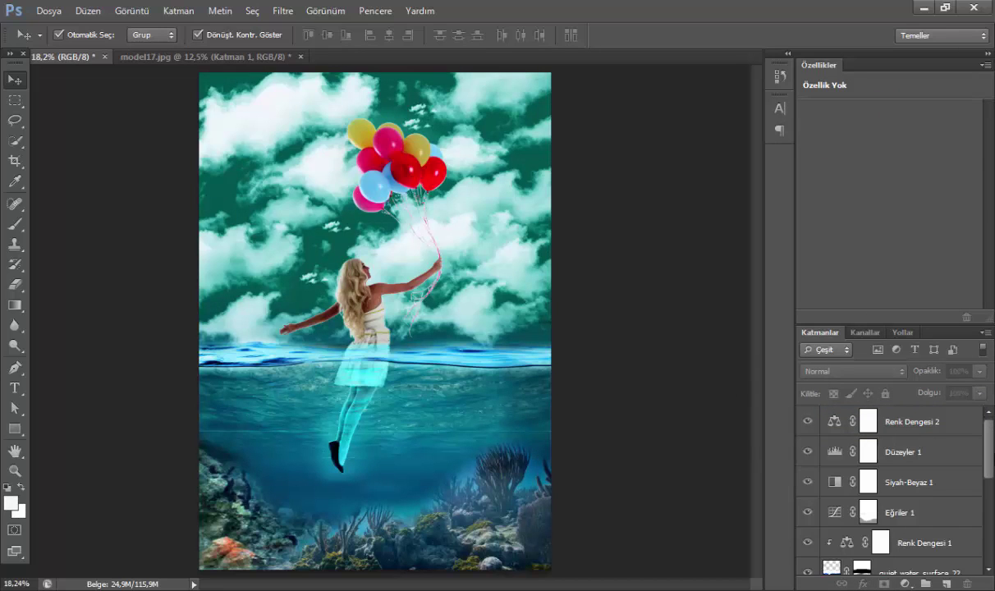
Step: Paint black with the Brush on the girl layer's mask to hide part of the lower-left area
{"action": "scroll", "coordinate": [902, 484], "scroll_direction": "down", "scroll_amount": 2}
{"action": "scroll", "coordinate": [903, 484], "scroll_direction": "down", "scroll_amount": 5}
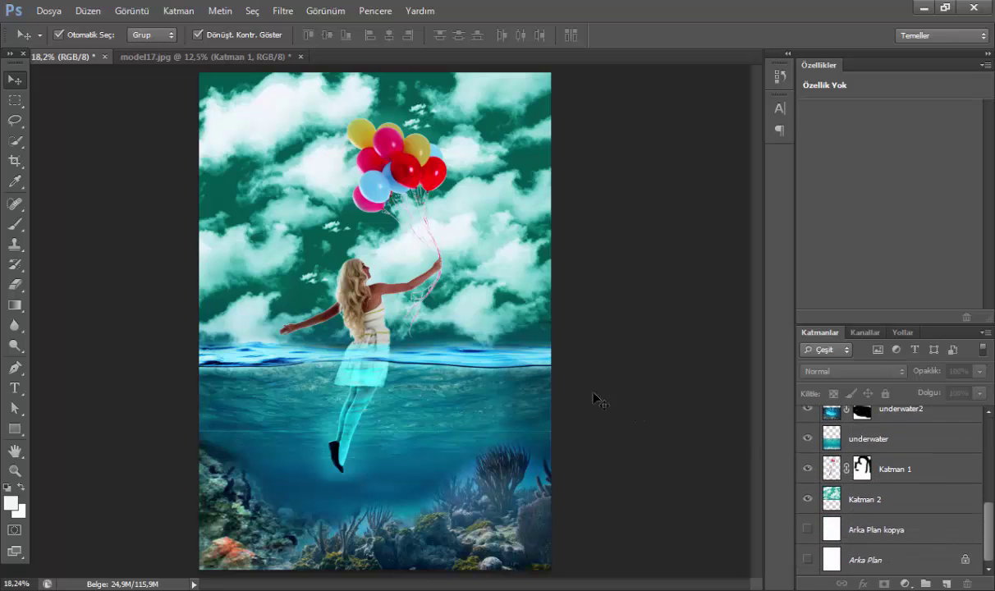
{"action": "left_click", "coordinate": [807, 468]}
{"action": "left_click", "coordinate": [861, 468]}
{"action": "key", "text": "b"}
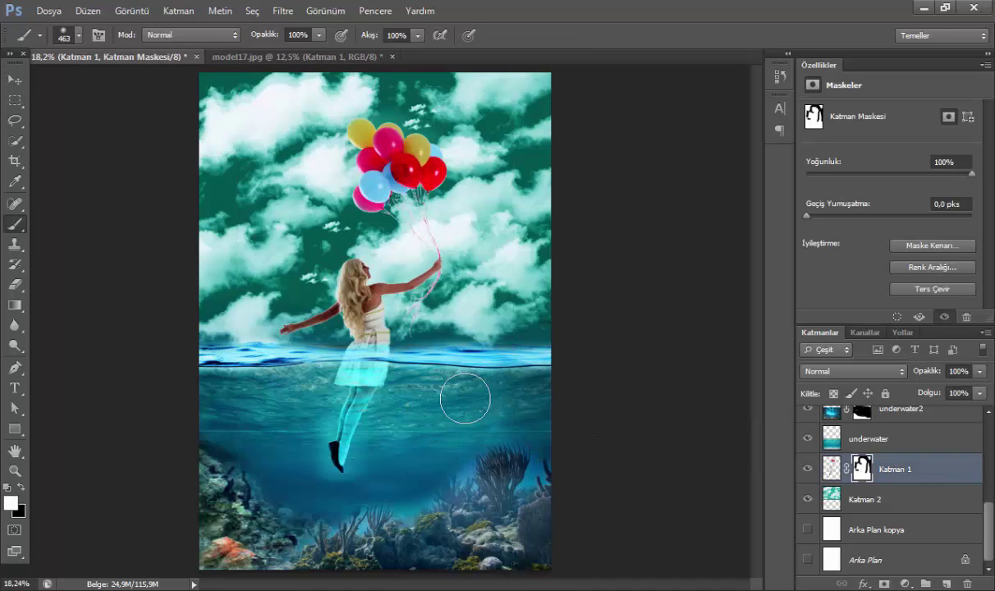
{"action": "key", "text": "x"}
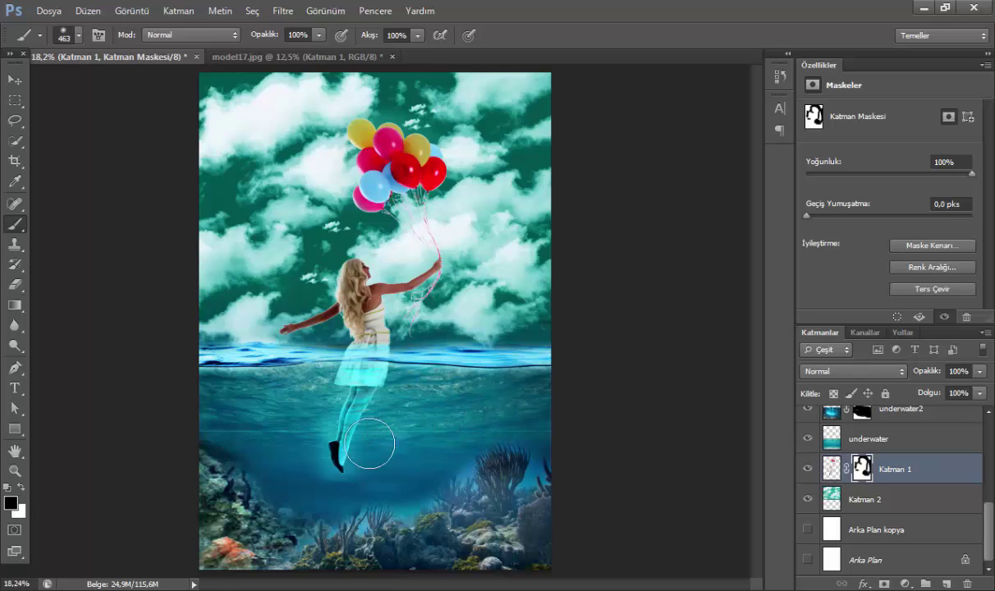
{"action": "left_click_drag", "start_coordinate": [275, 535], "coordinate": [295, 464]}
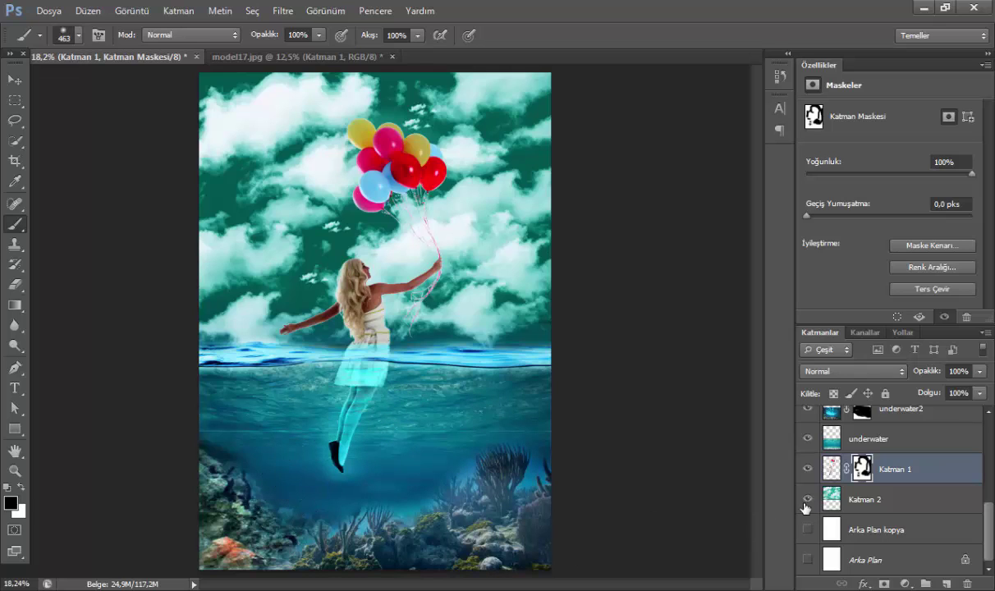
Step: Compare the underwater layers, then mask out part of the underwater3 seabed in black
{"action": "left_click", "coordinate": [875, 444]}
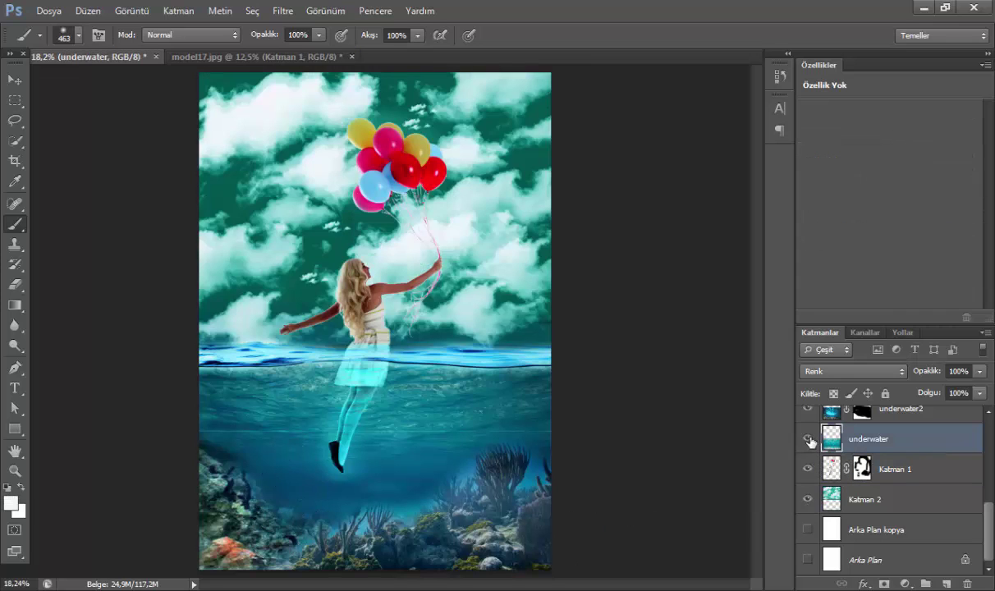
{"action": "left_click", "coordinate": [807, 439]}
{"action": "scroll", "coordinate": [837, 476], "scroll_direction": "up", "scroll_amount": 2}
{"action": "left_click", "coordinate": [807, 470]}
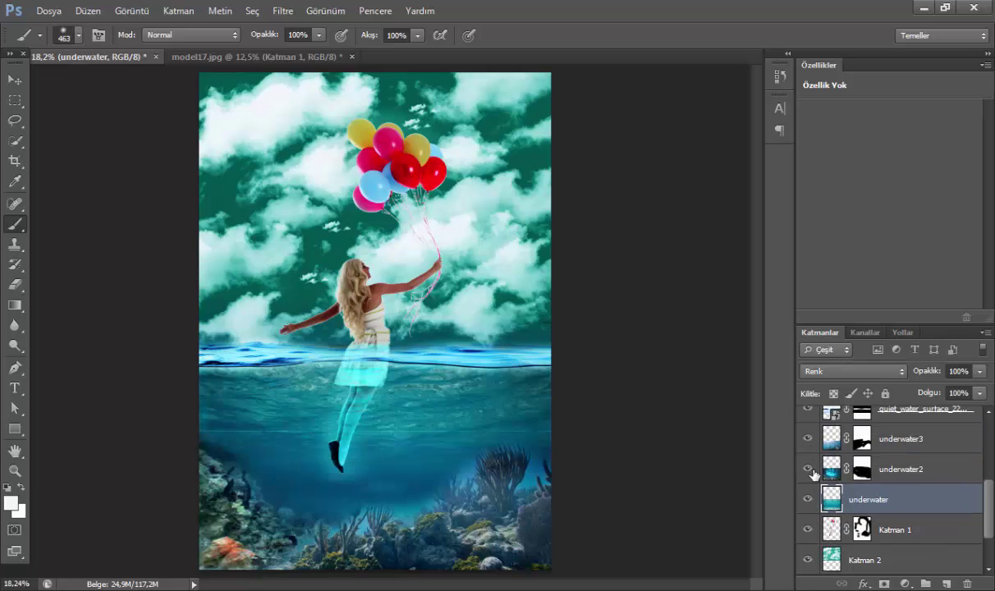
{"action": "left_click", "coordinate": [860, 445]}
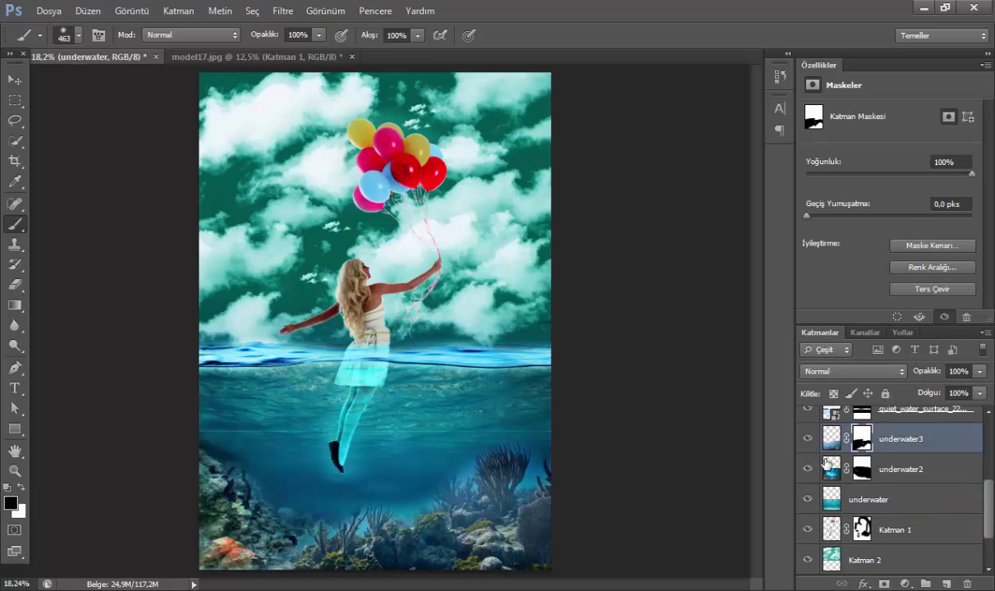
{"action": "mouse_move", "coordinate": [494, 445]}
{"action": "left_mouse_down"}
{"action": "mouse_move", "coordinate": [287, 534]}
{"action": "mouse_move", "coordinate": [506, 456]}
{"action": "mouse_move", "coordinate": [473, 466]}
{"action": "mouse_move", "coordinate": [544, 468]}
{"action": "left_mouse_up"}
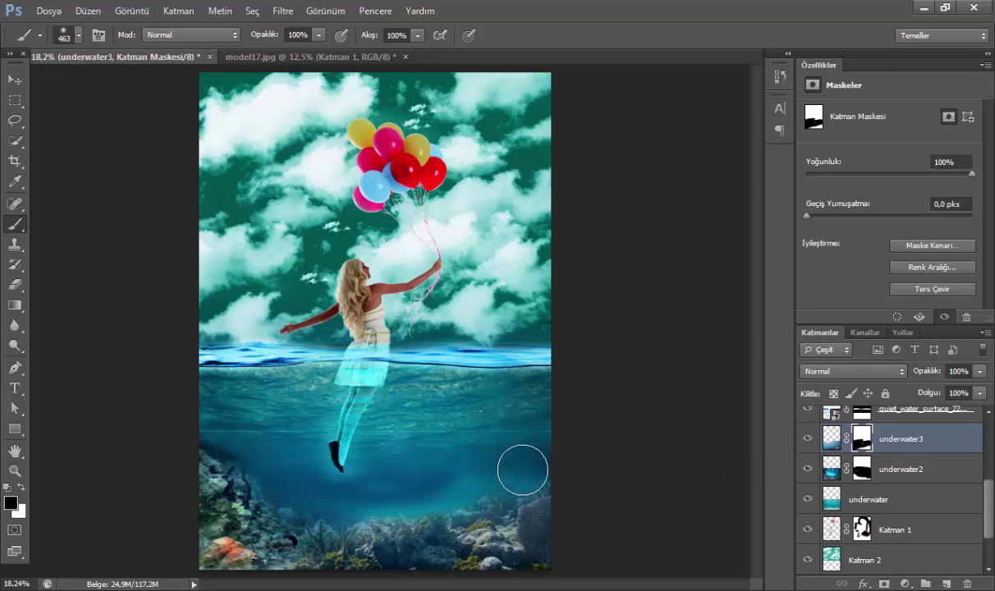
Step: Paint white on the underwater3 mask to restore the coral and seaweed on the right
{"action": "key", "text": "x"}
{"action": "mouse_move", "coordinate": [502, 515]}
{"action": "left_mouse_down"}
{"action": "mouse_move", "coordinate": [506, 477]}
{"action": "mouse_move", "coordinate": [501, 517]}
{"action": "mouse_move", "coordinate": [450, 535]}
{"action": "left_mouse_up"}
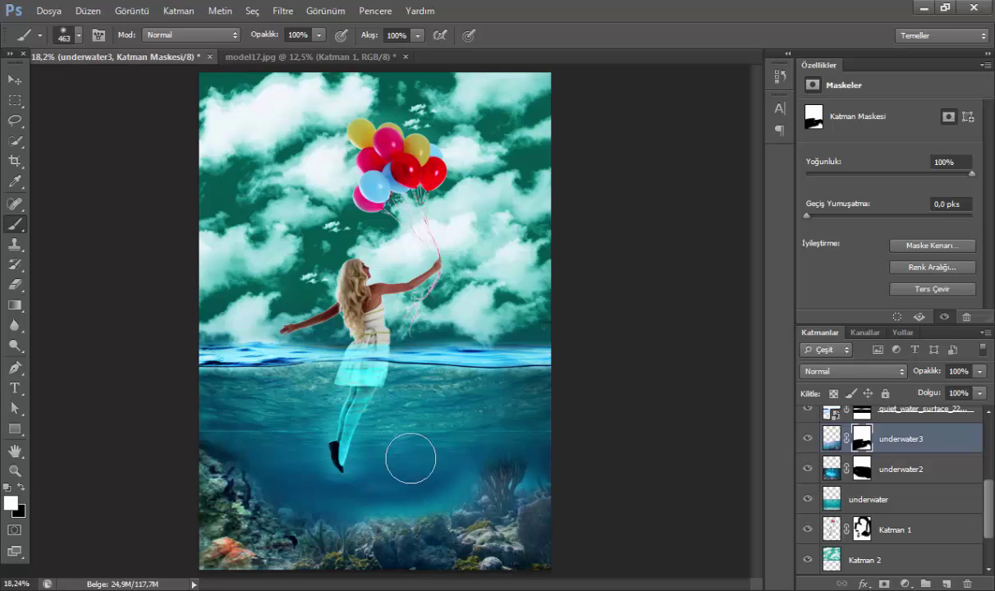
{"action": "key", "text": "z"}
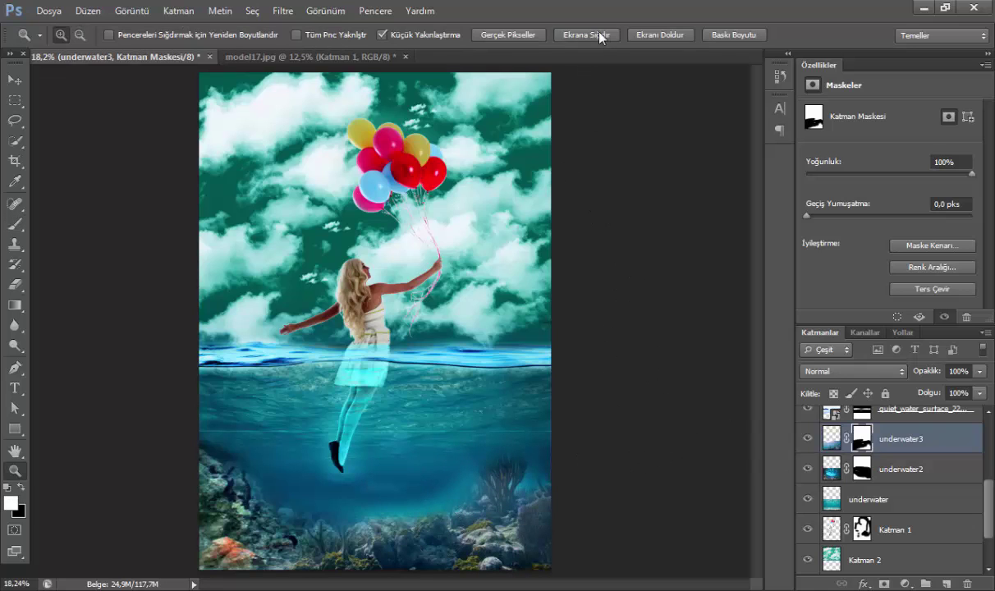
{"action": "key", "text": "b"}
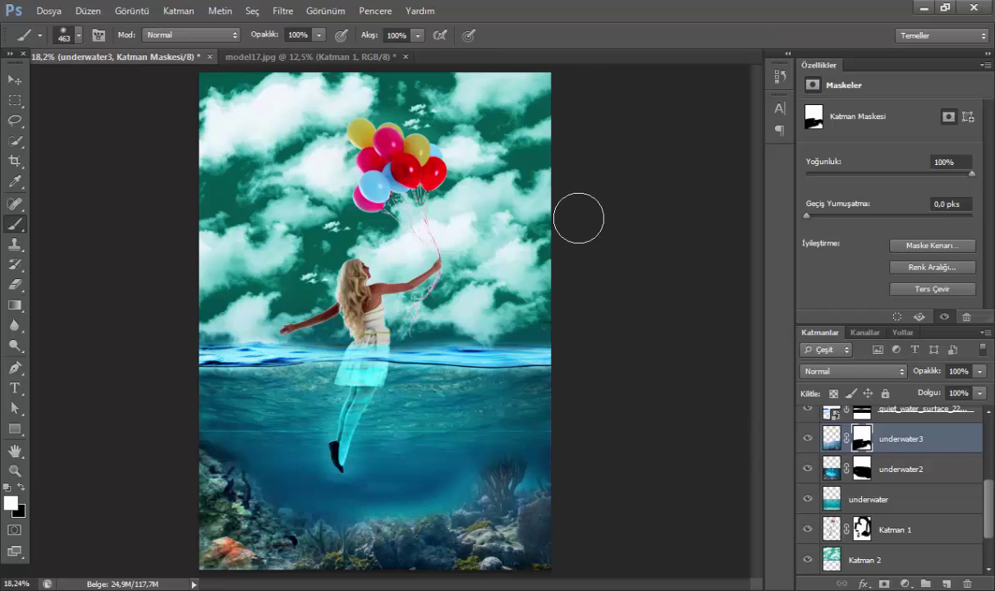
{"action": "left_click", "coordinate": [15, 80]}
{"action": "left_click", "coordinate": [90, 115]}
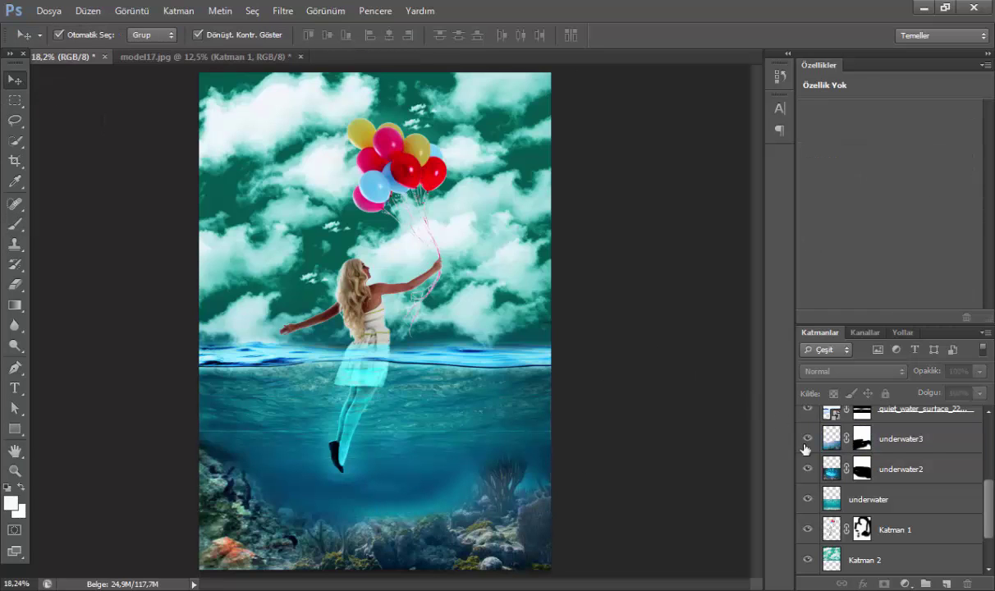
{"action": "scroll", "coordinate": [805, 448], "scroll_direction": "down", "scroll_amount": 2}
{"action": "scroll", "coordinate": [805, 459], "scroll_direction": "up", "scroll_amount": 5}
{"action": "scroll", "coordinate": [821, 508], "scroll_direction": "down", "scroll_amount": 4}
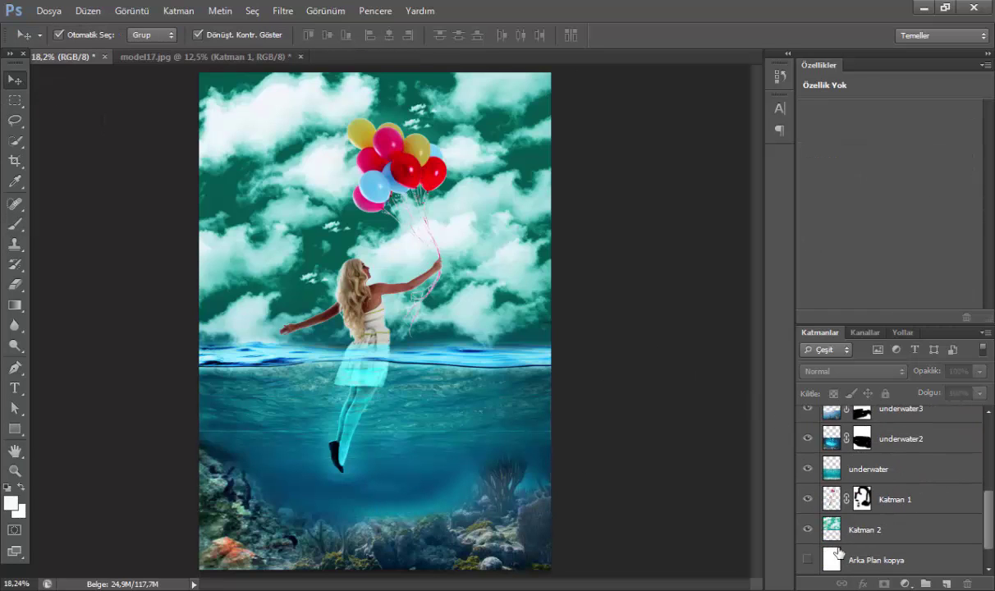
{"action": "left_click", "coordinate": [807, 559]}
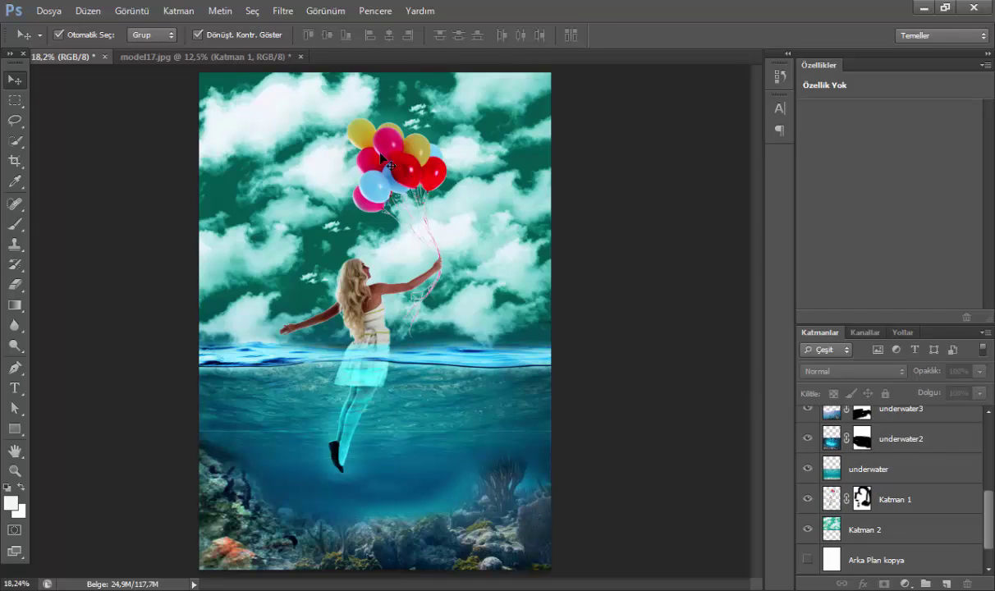